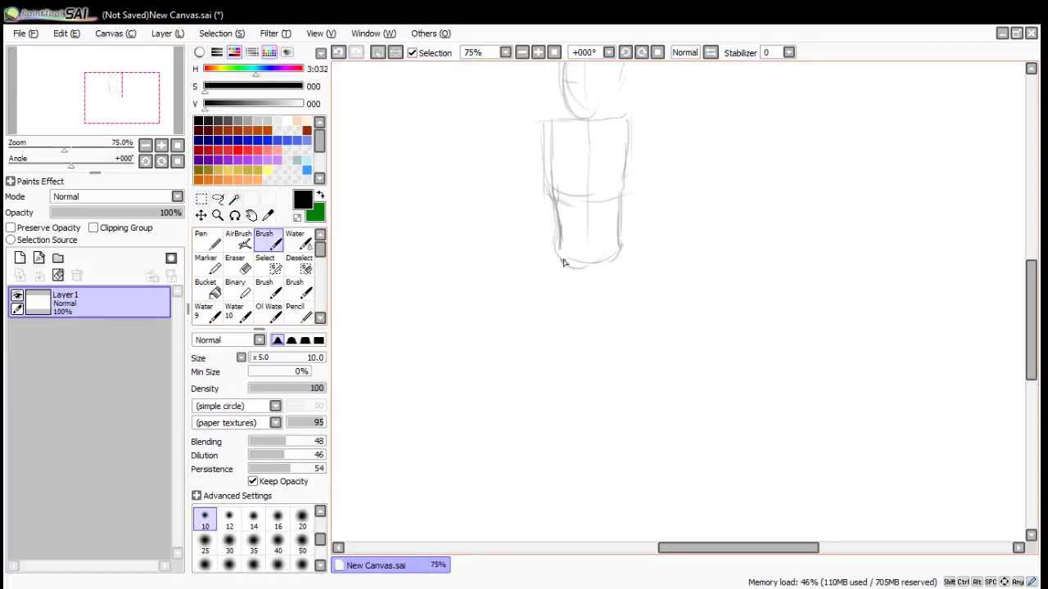
Sketch the figure's thighs below the torso, followed by a tapered lower leg and foot
left_click_drag(559, 242, 571, 465)
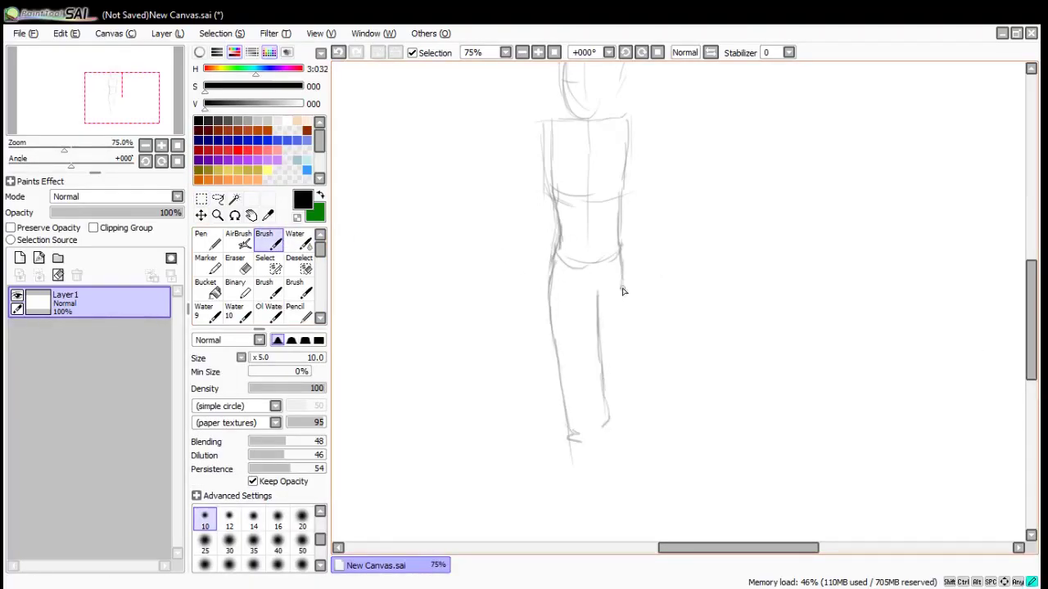
scroll(577, 443, "down", 4)
mouse_move(573, 309)
left_mouse_down()
mouse_move(603, 412)
mouse_move(621, 377)
mouse_move(610, 434)
left_mouse_up()
left_click_drag(610, 308, 622, 377)
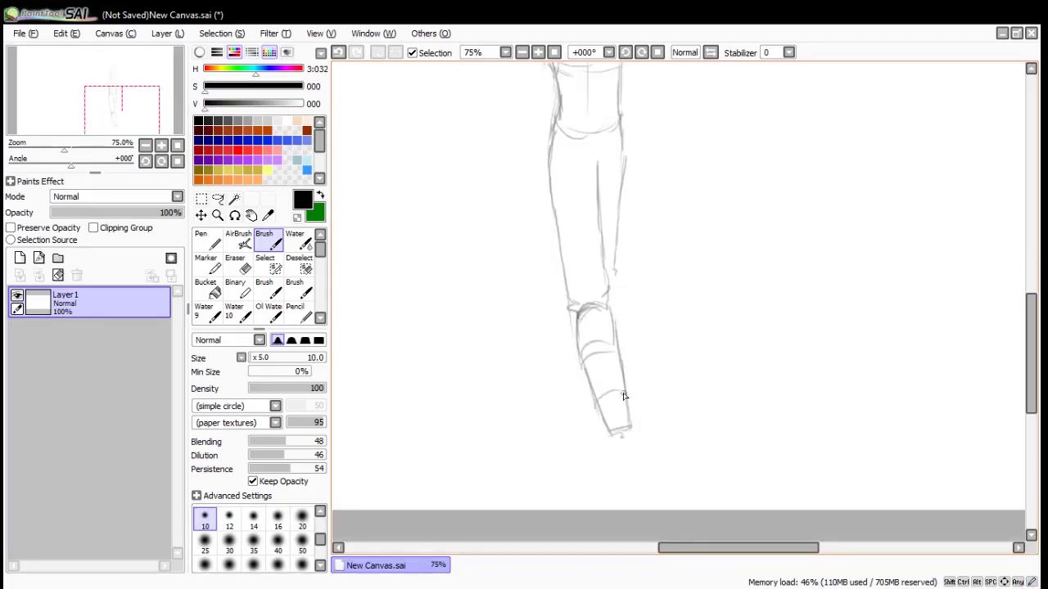
left_click_drag(633, 453, 610, 464)
left_click_drag(589, 422, 597, 467)
scroll(976, 334, "down", 2)
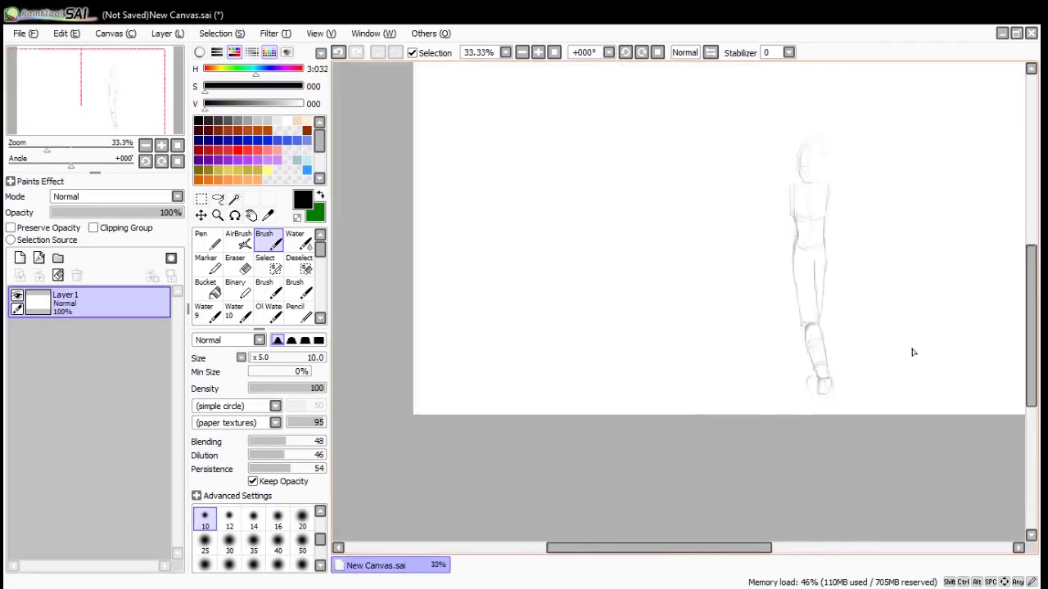
Erase the slanted lower leg and foot, and redraw a straighter lower leg from the knee to the ankle
scroll(912, 351, "up", 2)
left_click(237, 264)
mouse_move(676, 423)
left_mouse_down()
mouse_move(704, 426)
mouse_move(684, 305)
mouse_move(706, 295)
left_mouse_up()
key("b")
left_click_drag(668, 302, 681, 360)
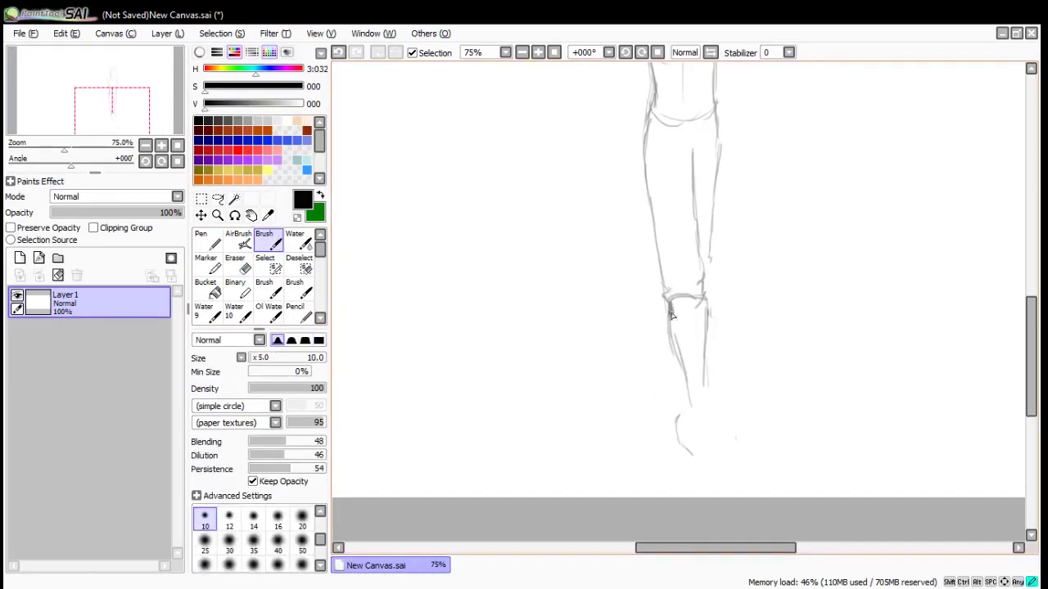
left_click_drag(671, 315, 686, 413)
left_click_drag(684, 404, 709, 401)
left_click_drag(705, 304, 709, 367)
Strengthen the inner and outer contours of the thighs down to the knee
left_click_drag(649, 113, 663, 280)
left_click_drag(694, 143, 703, 277)
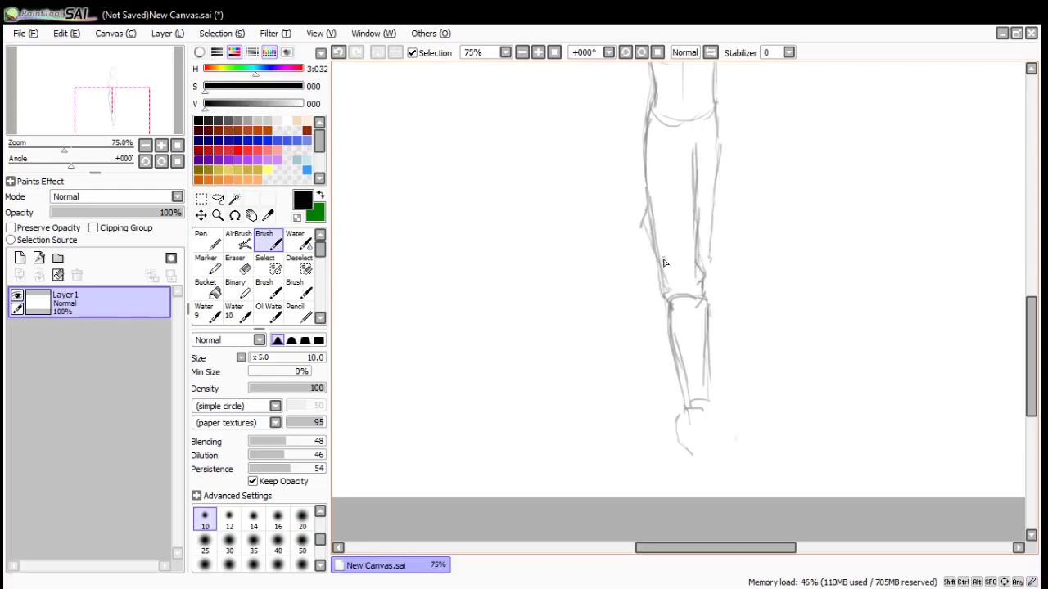
key("ctrl+z")
left_click_drag(648, 205, 666, 276)
Erase the top of the line between the thighs and draw the curved lower edge of the hips
left_click(243, 264)
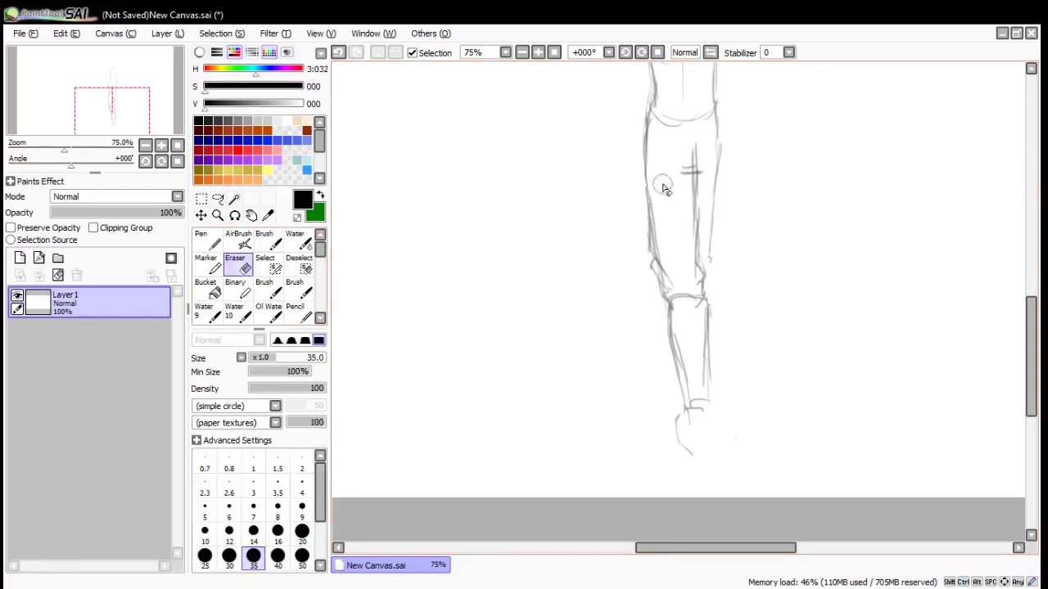
left_click_drag(694, 145, 695, 190)
left_click(268, 240)
left_click_drag(649, 113, 645, 165)
left_click_drag(716, 105, 717, 141)
mouse_move(629, 132)
left_mouse_down()
mouse_move(694, 168)
mouse_move(710, 149)
left_mouse_up()
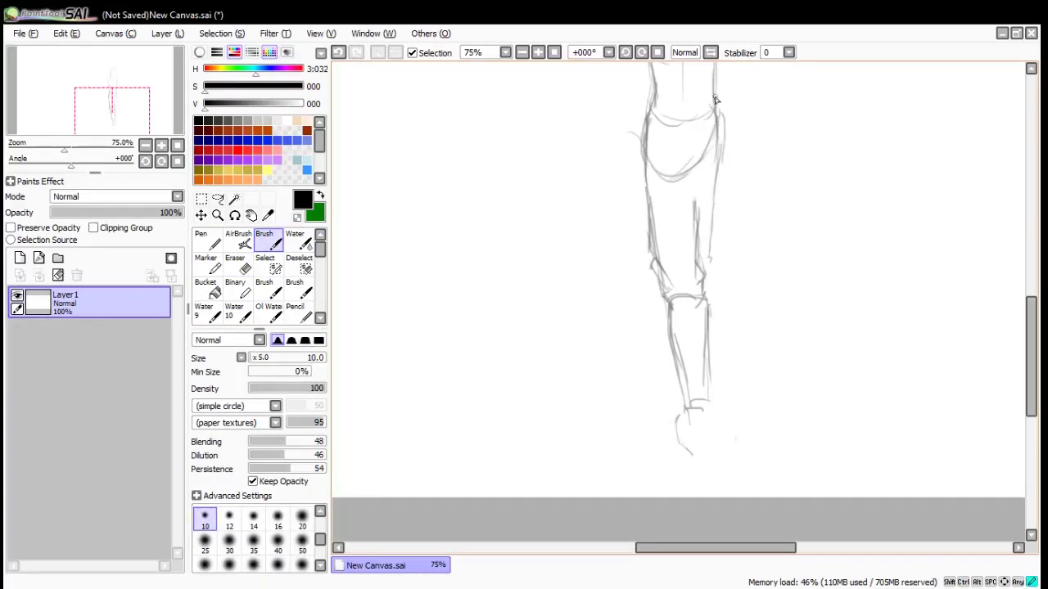
Rework the outer hip and thigh contour and add a short centre line below the waist
left_click_drag(715, 99, 711, 236)
key("ctrl+z")
key("ctrl+z")
key("ctrl+z")
left_click_drag(687, 112, 693, 144)
left_click_drag(763, 244, 762, 248)
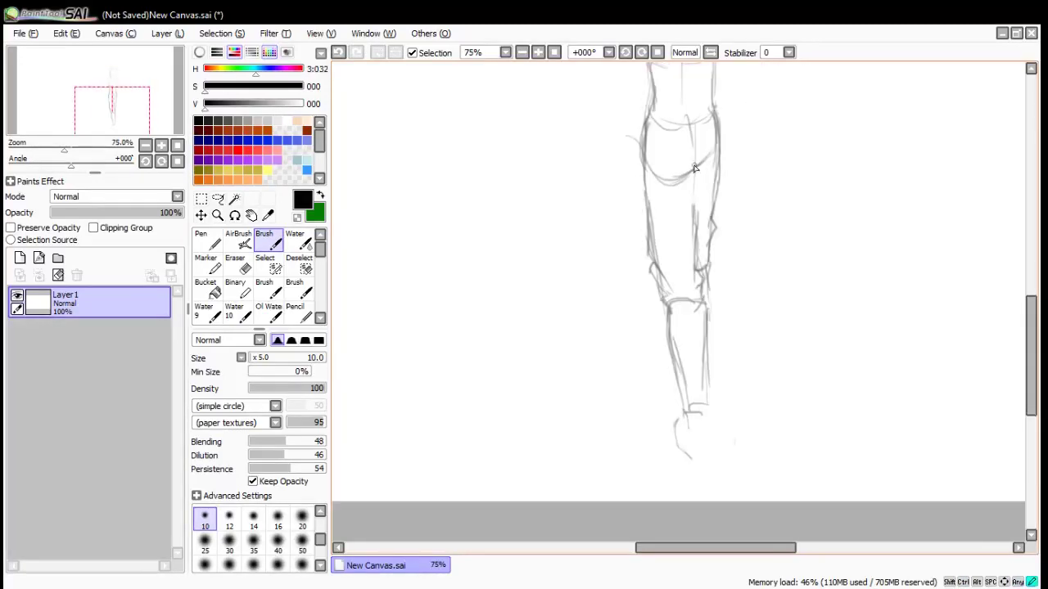
Sketch the shoulders and arms, with one elbow bent outward and its forearm returning to the hip
scroll(977, 350, "down", 1)
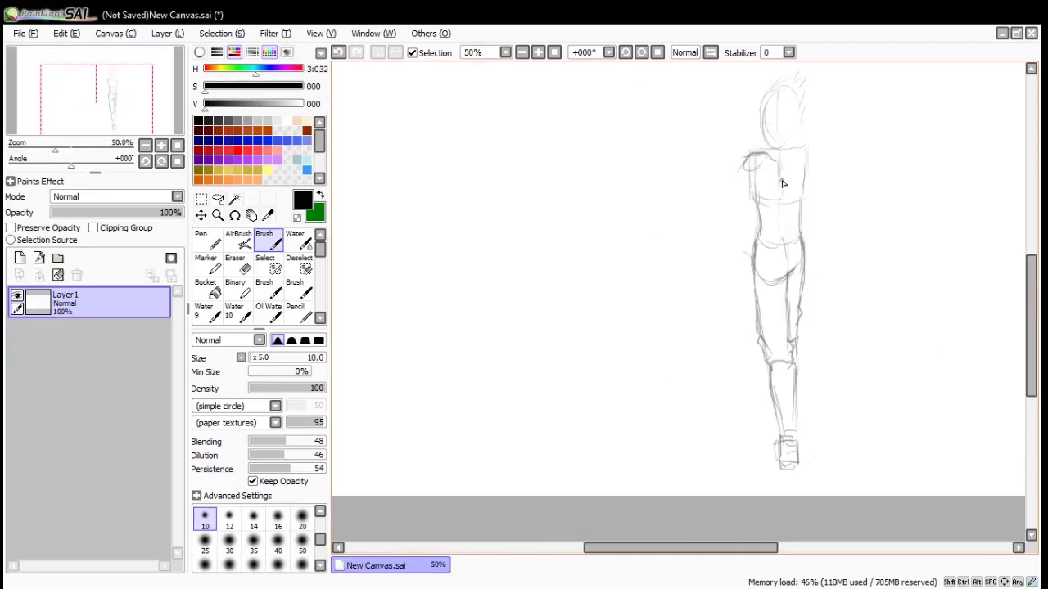
left_click_drag(744, 155, 740, 258)
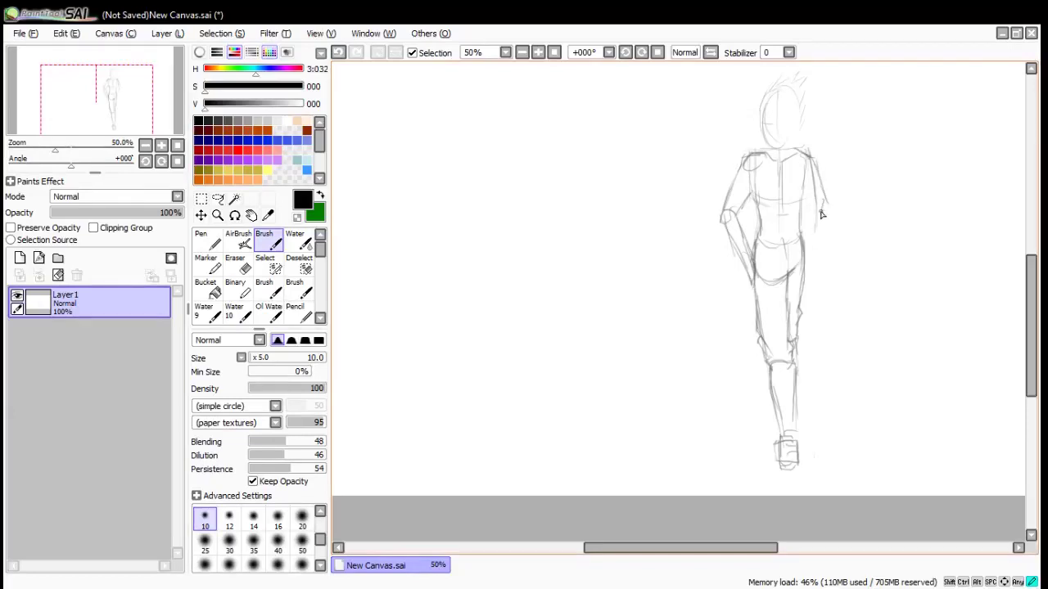
left_click_drag(821, 213, 814, 245)
key("ctrl+z")
key("ctrl+z")
Try to sketch a wide cape flowing from both shoulders and spreading out near the feet
left_click_drag(749, 157, 705, 416)
left_click_drag(677, 470, 869, 416)
mouse_move(802, 148)
left_mouse_down()
mouse_move(835, 249)
mouse_move(956, 370)
left_mouse_up()
left_click_drag(940, 403, 974, 450)
left_click_drag(811, 157, 963, 414)
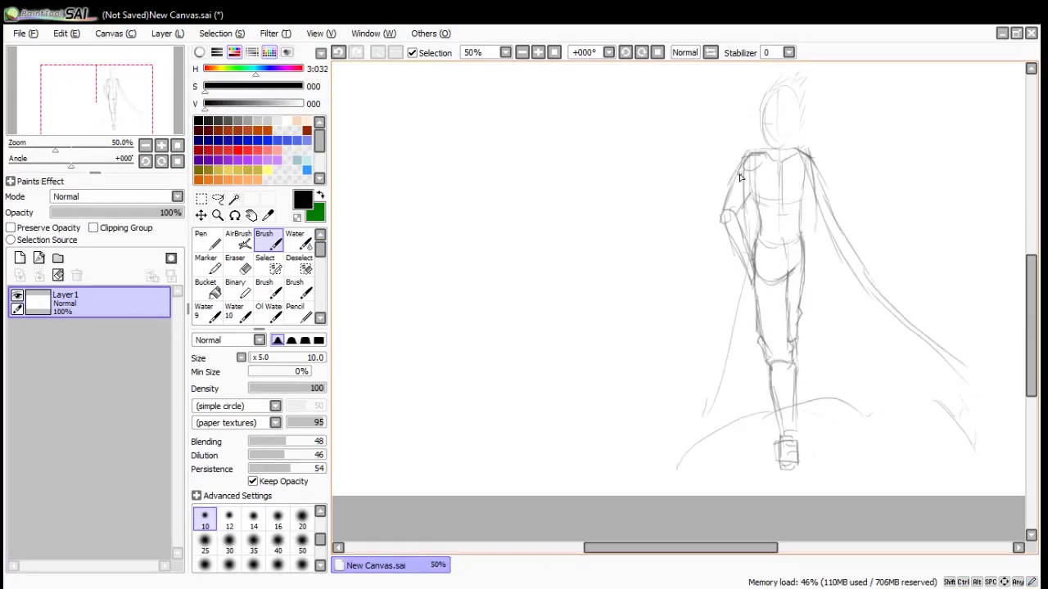
key("ctrl+z")
Undo the wide cape strokes around the figure
scroll(956, 235, "down", 2)
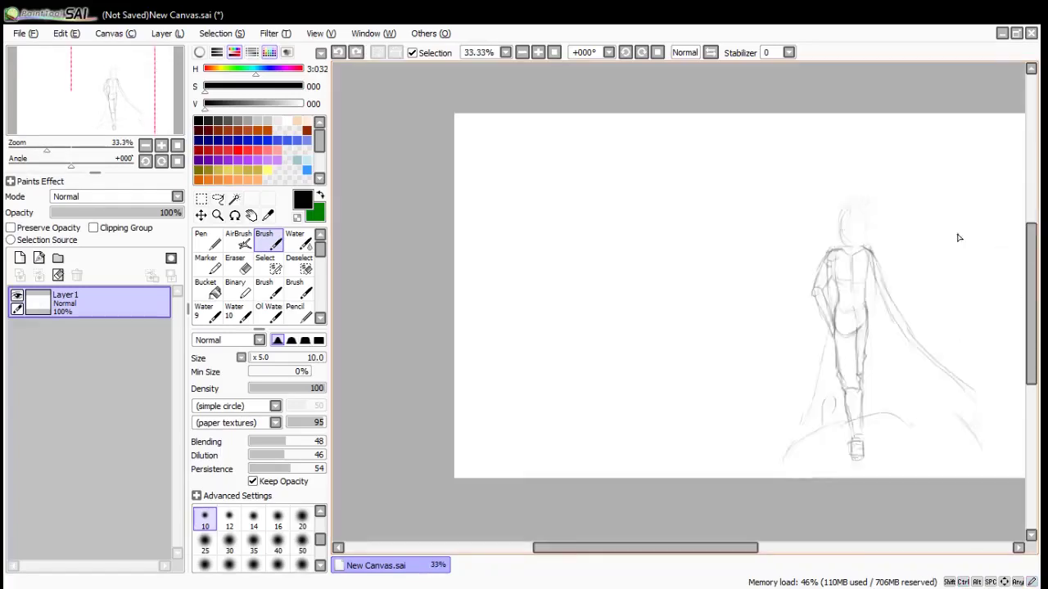
scroll(940, 335, "up", 4)
scroll(948, 369, "down", 4)
scroll(791, 320, "up", 3)
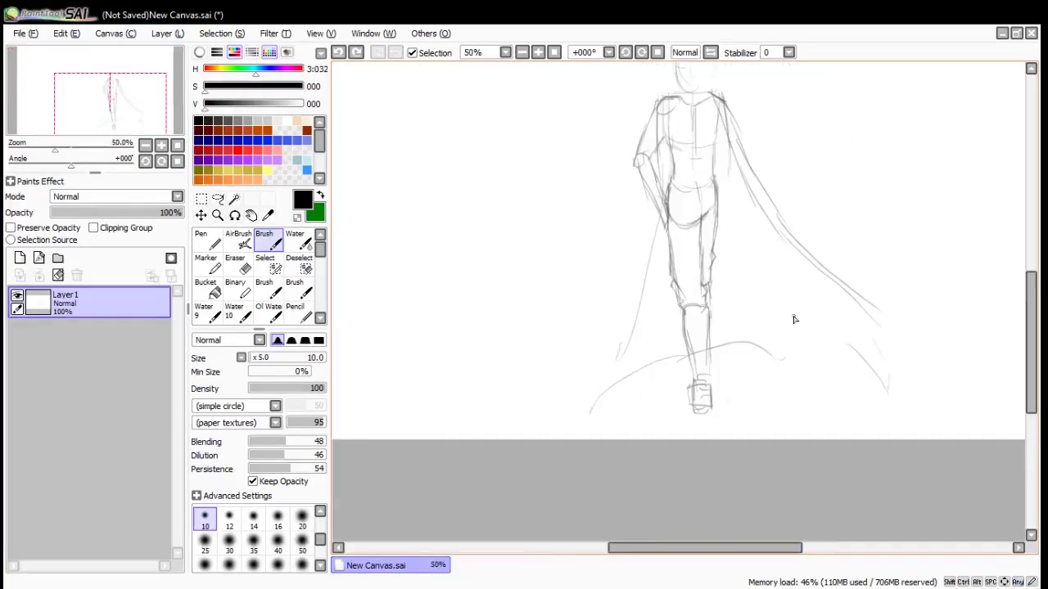
key("ctrl+z")
key("ctrl+z")
key("ctrl+z")
key("ctrl+z")
key("ctrl+z")
key("ctrl+z")
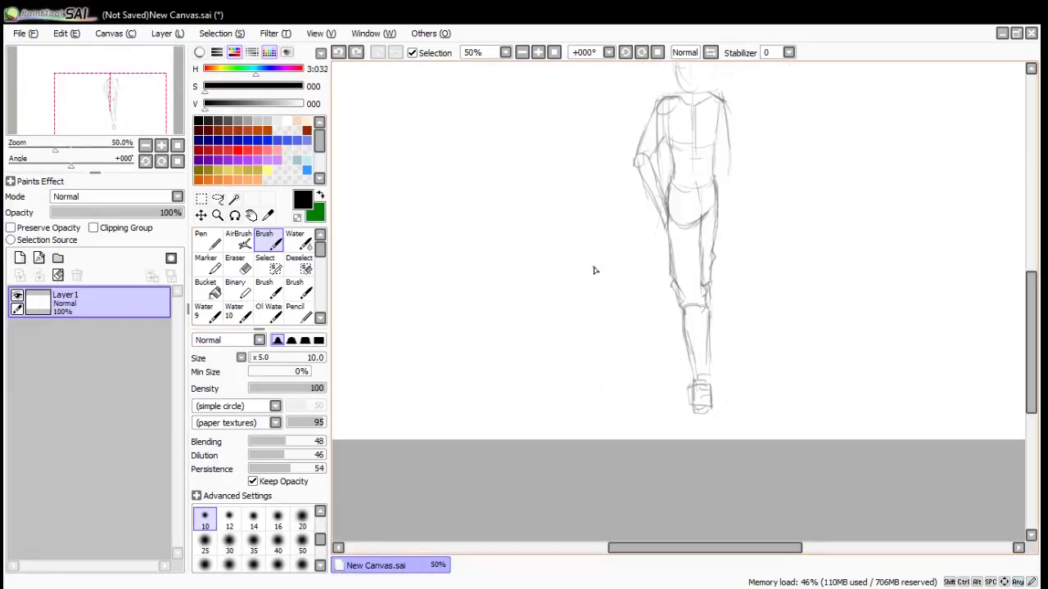
Sketch a narrower cape falling diagonally from the shoulders across the back and curving in beside the foot
mouse_move(678, 137)
left_mouse_down()
mouse_move(655, 159)
mouse_move(719, 344)
left_mouse_up()
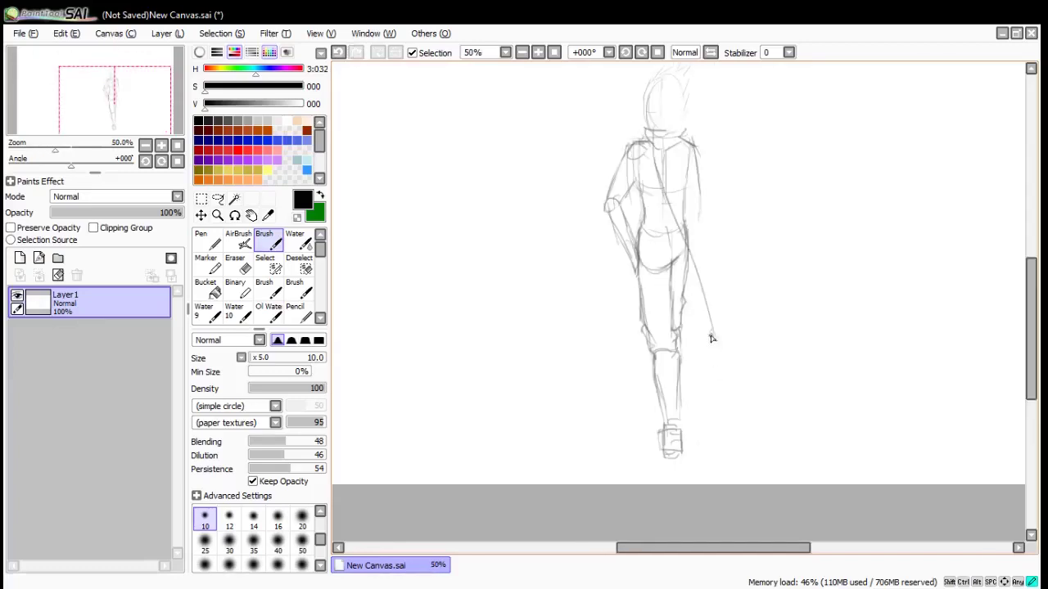
left_click_drag(743, 391, 688, 452)
left_click_drag(676, 135, 701, 200)
left_click_drag(681, 164, 737, 301)
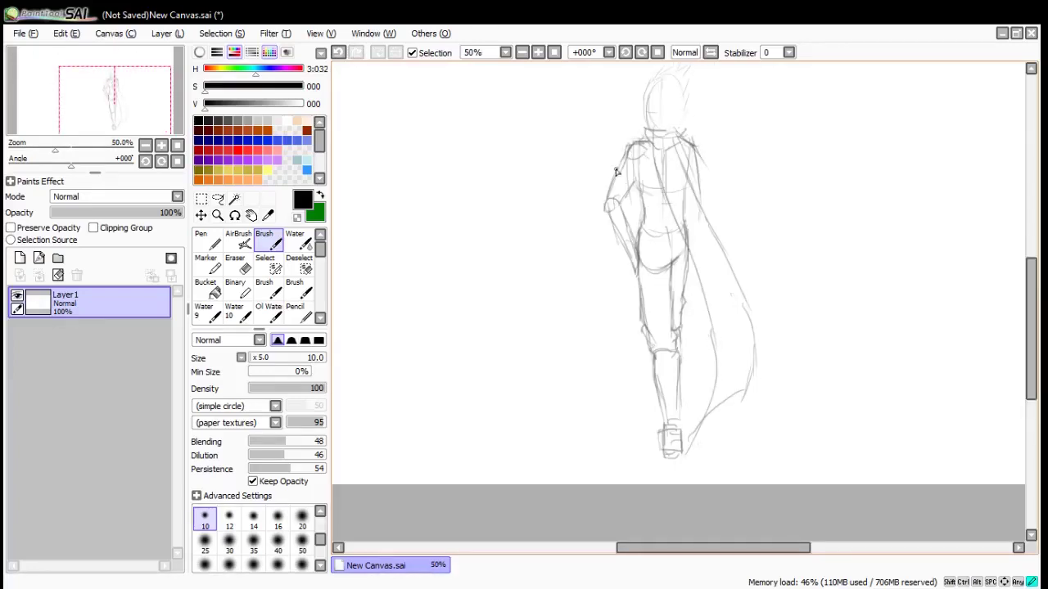
Refine the caped figure's head outline and sketch spiky hair strands over it
scroll(584, 169, "down", 3)
scroll(608, 175, "up", 5)
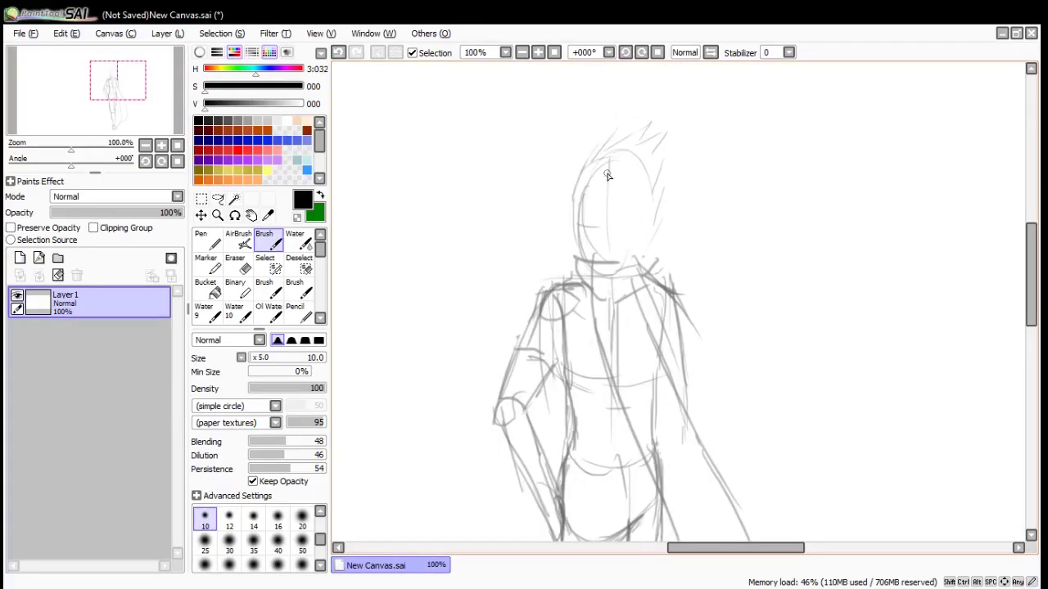
left_click_drag(575, 196, 596, 166)
mouse_move(597, 257)
left_mouse_down()
mouse_move(575, 201)
mouse_move(582, 255)
left_mouse_up()
left_click_drag(606, 176, 610, 249)
left_click_drag(647, 122, 606, 163)
left_click_drag(642, 209, 635, 239)
left_click_drag(667, 135, 651, 176)
left_click_drag(679, 164, 662, 214)
Sketch a high collar around the neck and the bent arm on the cape's side
left_click_drag(576, 260, 592, 314)
mouse_move(637, 262)
left_mouse_down()
mouse_move(659, 261)
mouse_move(646, 311)
left_mouse_up()
scroll(644, 287, "down", 1)
scroll(728, 483, "up", 1)
left_click_drag(628, 271, 646, 268)
mouse_move(646, 234)
left_mouse_down()
mouse_move(658, 330)
mouse_move(637, 390)
left_mouse_up()
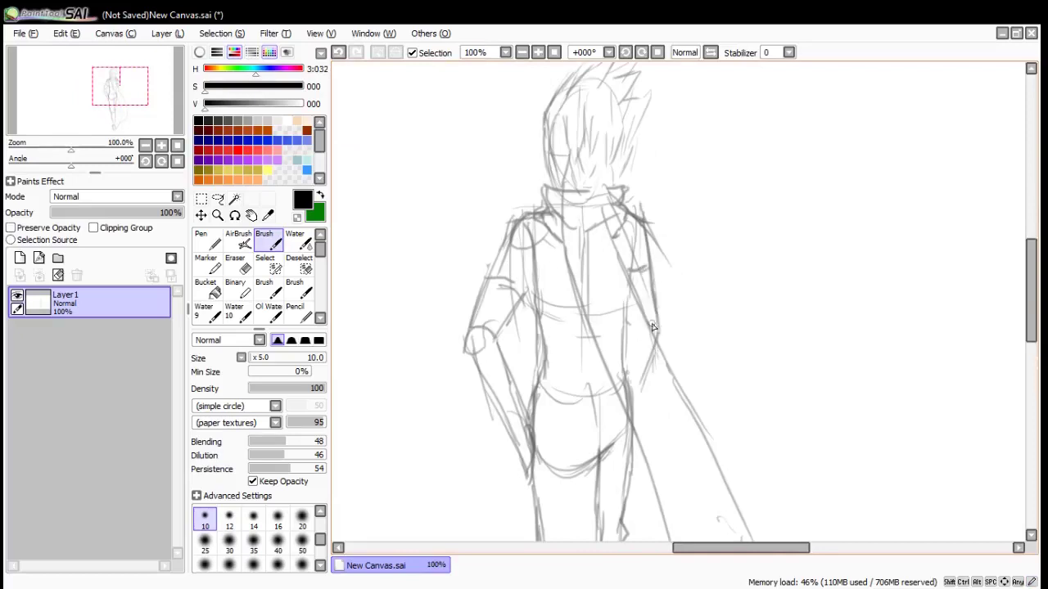
left_click_drag(644, 316, 632, 344)
Erase the torso and arm construction lines that overlap the cape
scroll(915, 421, "down", 2)
scroll(909, 400, "up", 2)
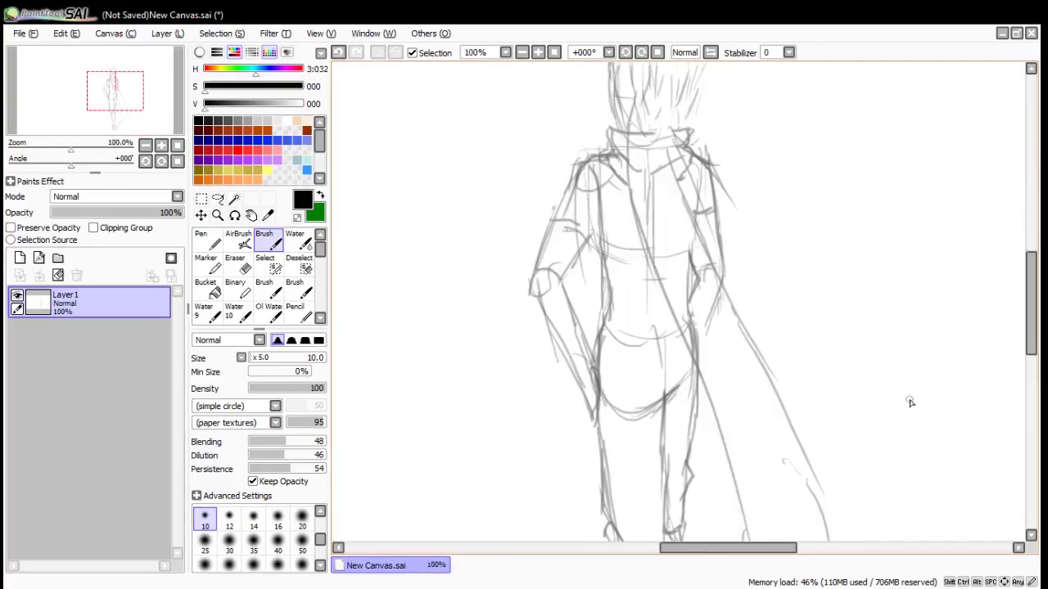
key("e")
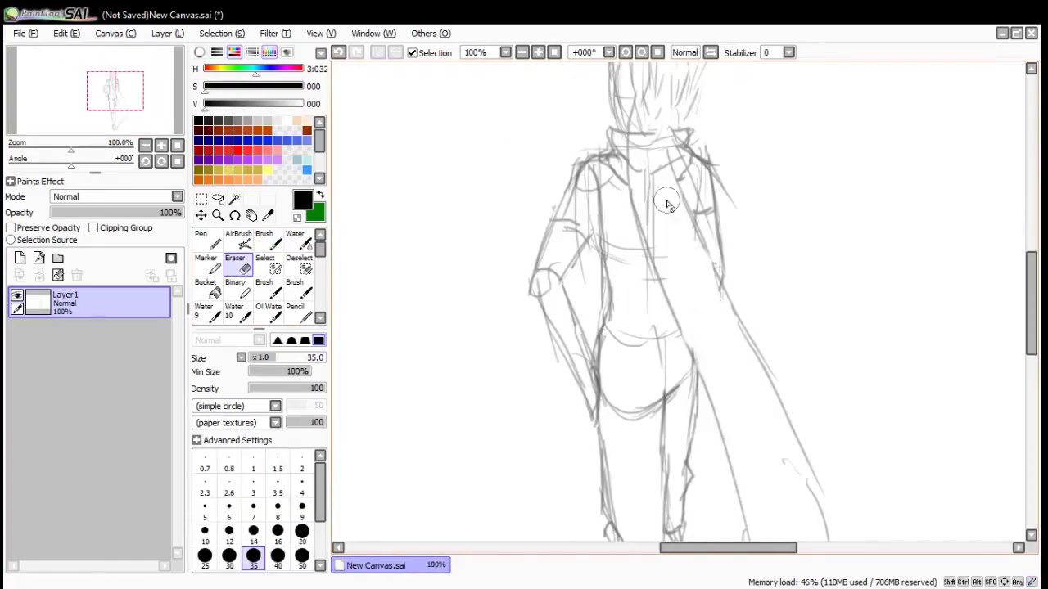
scroll(982, 356, "down", 3)
scroll(949, 442, "up", 1)
scroll(851, 480, "up", 2)
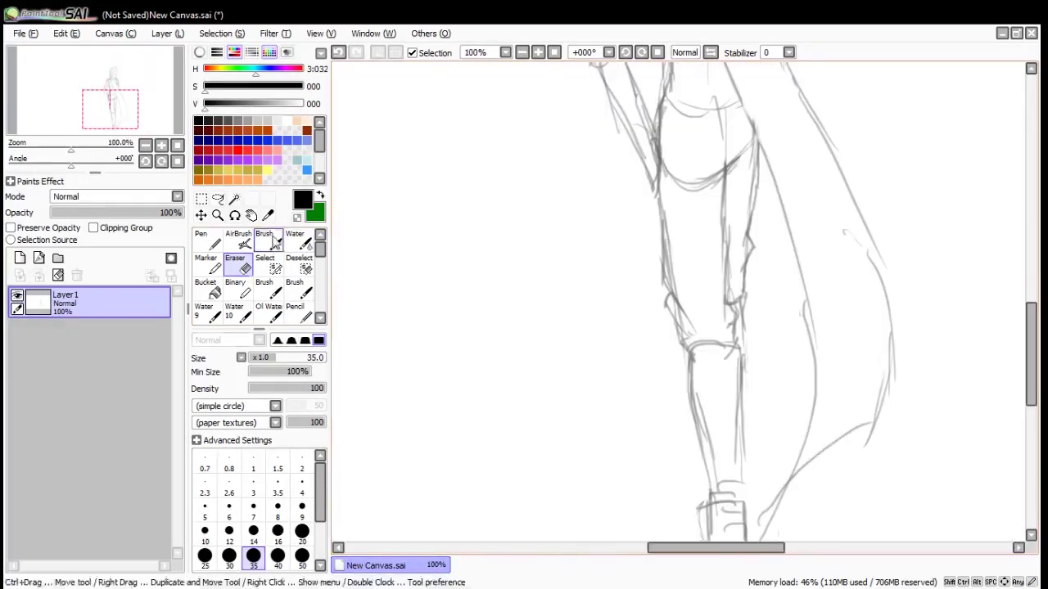
Add a new layer and, with an 8 px brush, sketch a second figure's oval head and torso
key("b")
scroll(745, 452, "down", 3)
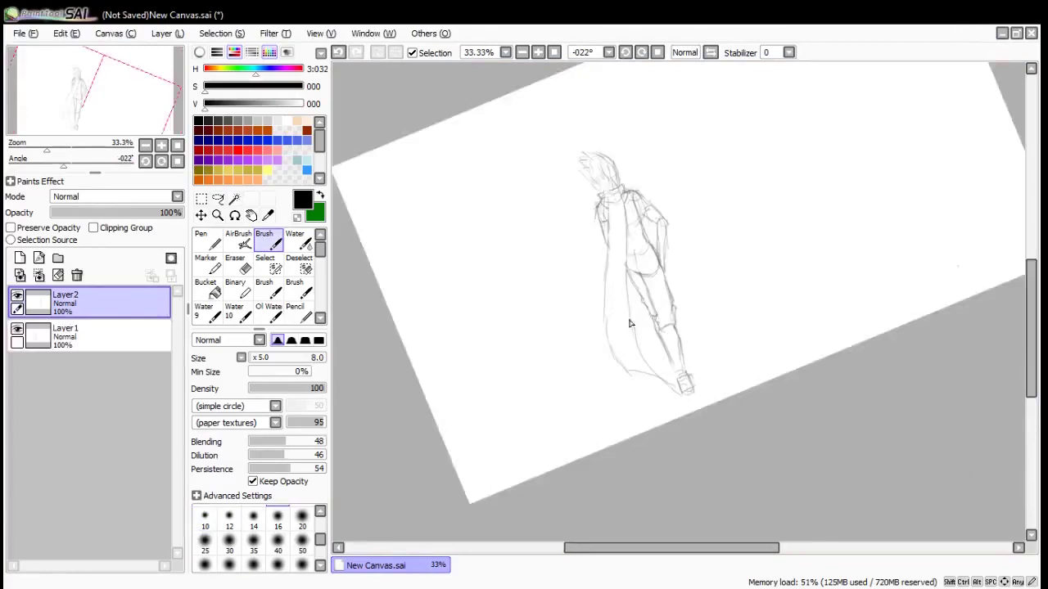
scroll(687, 132, "up", 2)
mouse_move(561, 145)
left_mouse_down()
mouse_move(597, 146)
mouse_move(593, 126)
mouse_move(552, 130)
mouse_move(615, 190)
left_mouse_up()
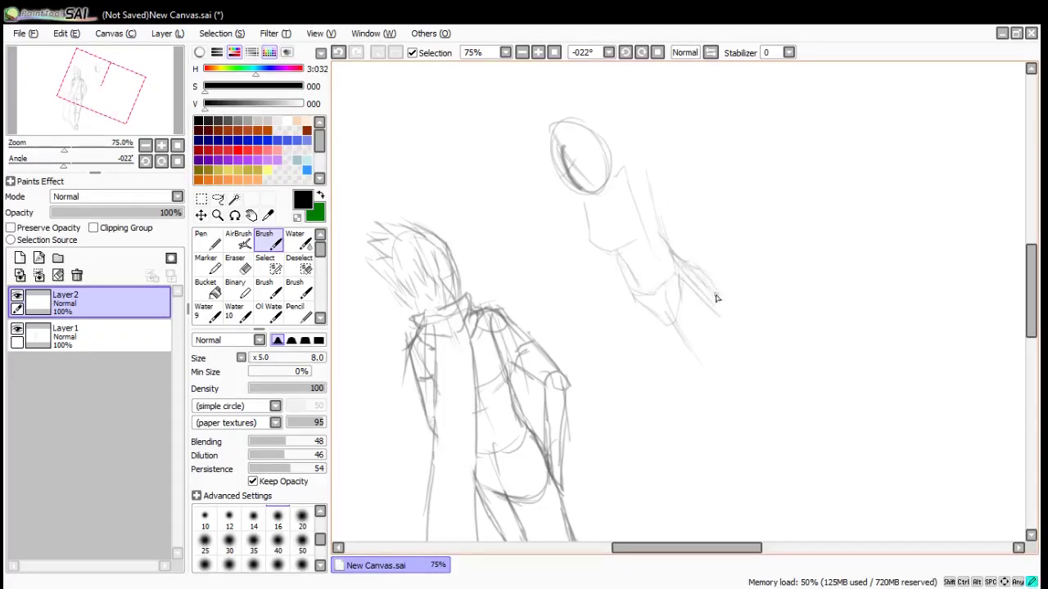
Sketch the second figure's hips and thighs, with one leg bent back and the other extended
scroll(727, 353, "down", 1)
scroll(727, 353, "up", 1)
left_click_drag(590, 248, 618, 340)
left_click_drag(600, 283, 638, 362)
left_click_drag(631, 246, 665, 350)
left_click_drag(642, 365, 668, 355)
mouse_move(554, 252)
left_mouse_down()
mouse_move(563, 279)
mouse_move(610, 326)
left_mouse_up()
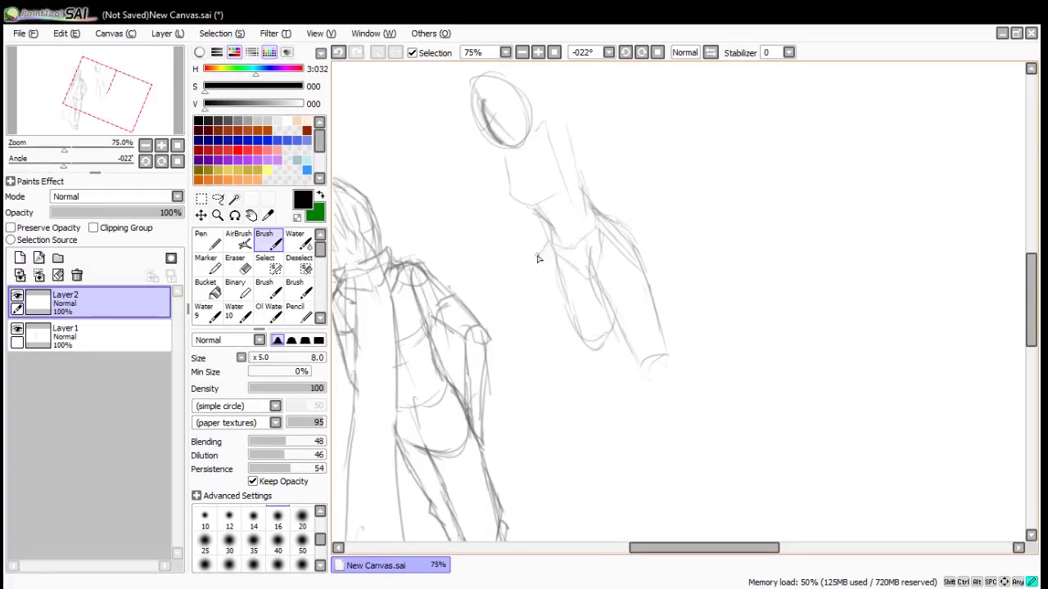
Sketch a flared short skirt around the second figure's hips and start the raised upper arm
mouse_move(541, 248)
left_mouse_down()
mouse_move(545, 291)
mouse_move(580, 291)
mouse_move(635, 237)
mouse_move(605, 225)
left_mouse_up()
left_click_drag(547, 121, 568, 93)
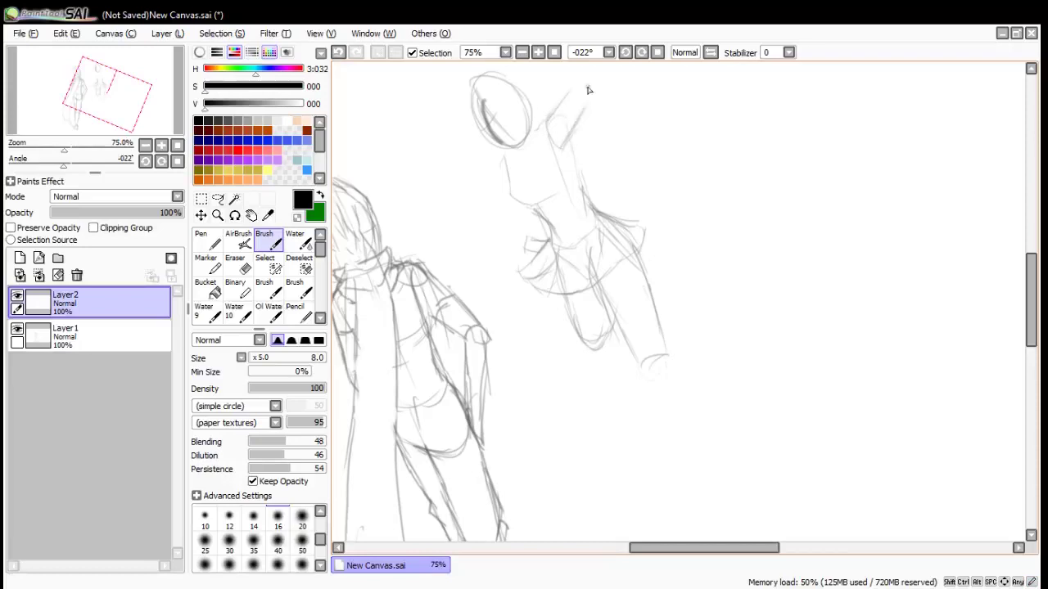
Sketch the lower part of the second figure's extended leg and develop the torso and arms
scroll(614, 292, "down", 3)
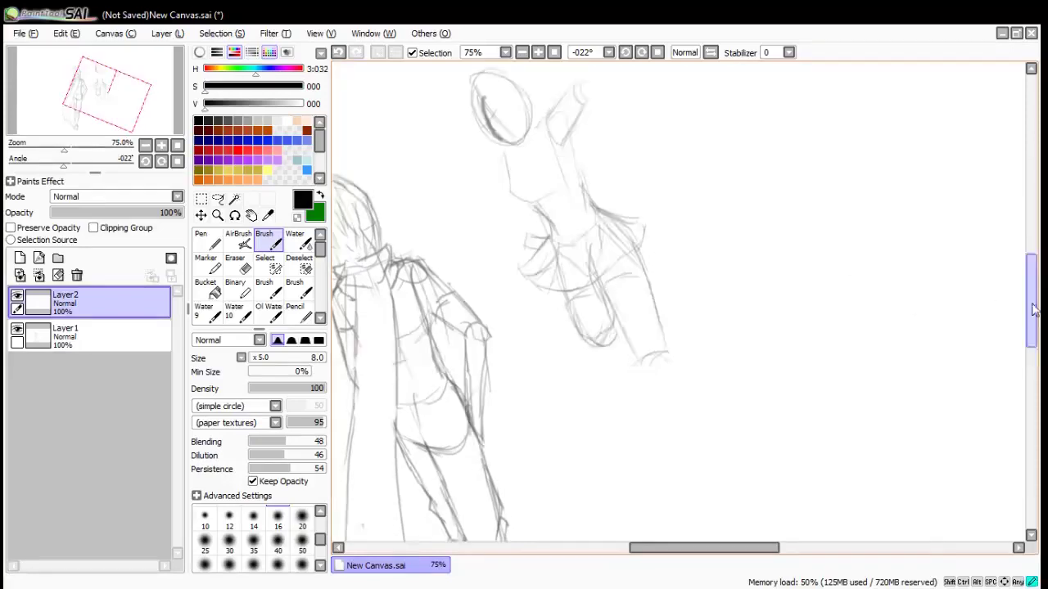
left_click_drag(668, 215, 709, 334)
left_click_drag(650, 213, 666, 237)
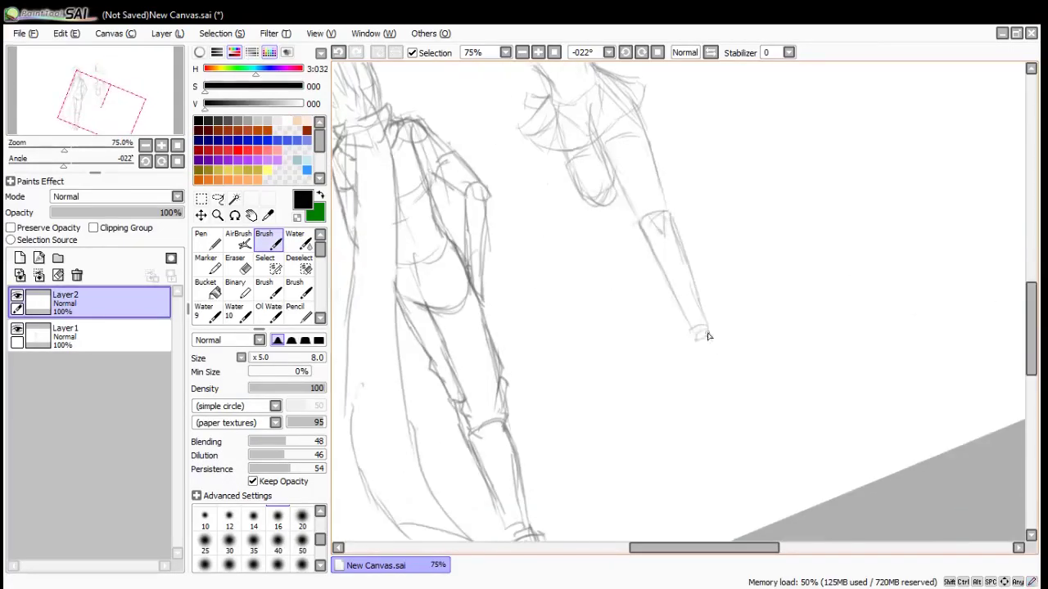
scroll(614, 164, "up", 3)
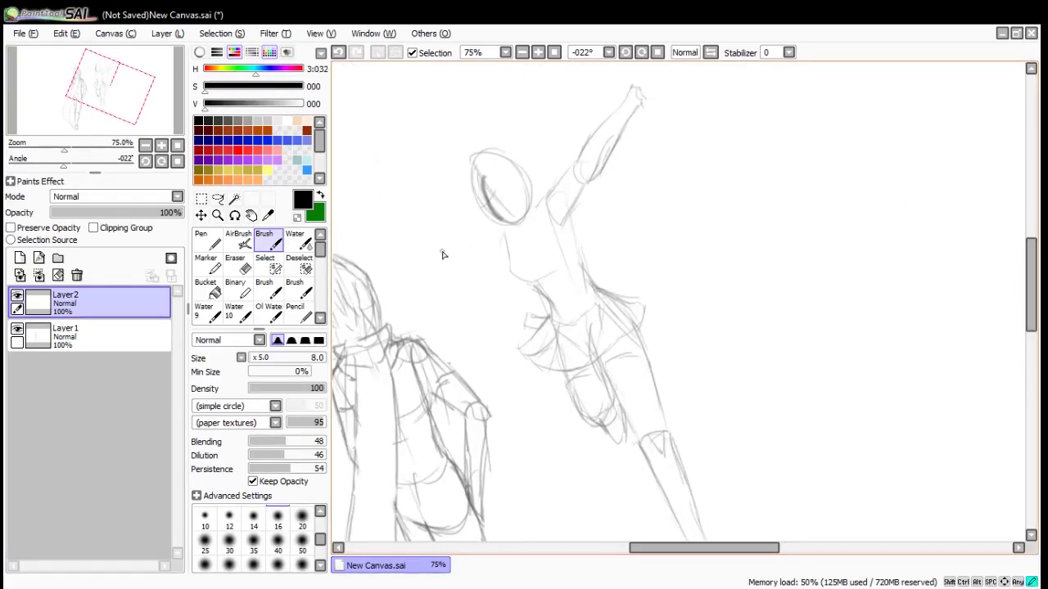
left_click_drag(571, 203, 600, 291)
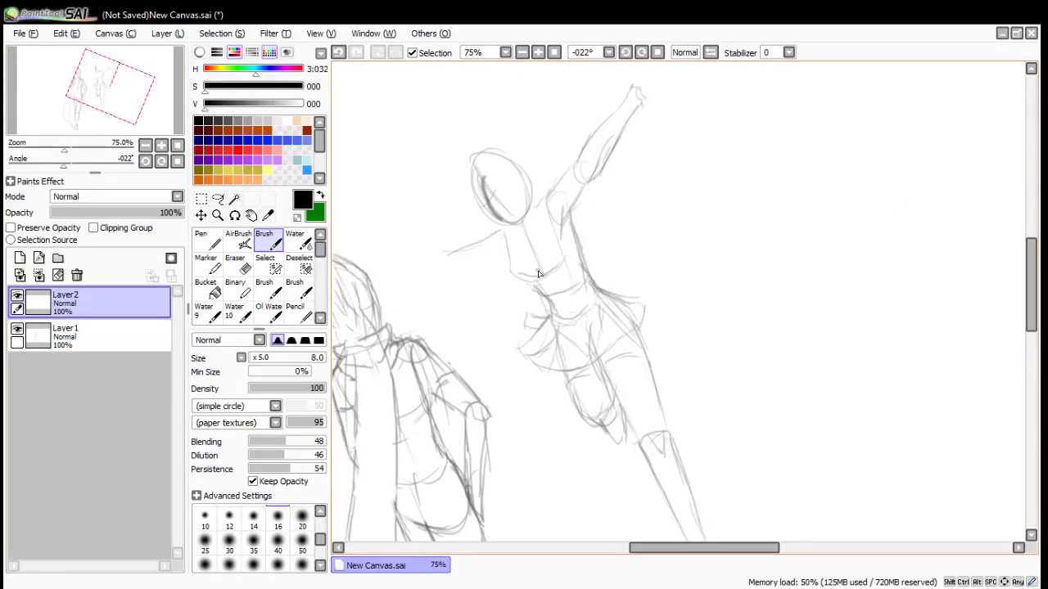
Rotate the second figure's layer clockwise and move the figure closer to the caped one
scroll(669, 90, "down", 4)
key("ctrl+t")
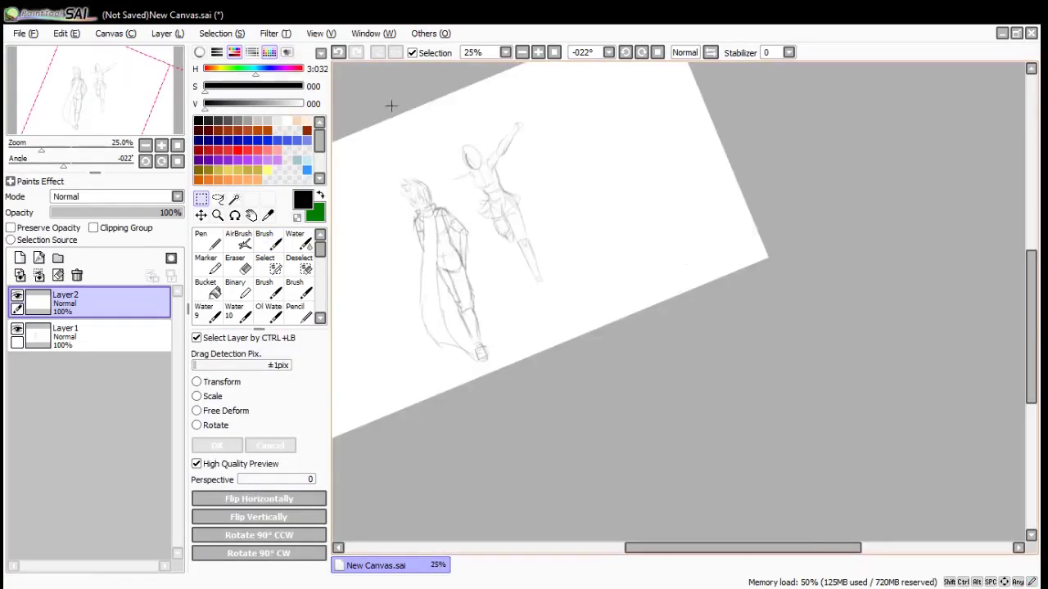
left_click(221, 424)
left_click_drag(632, 262, 618, 286)
left_click_drag(538, 226, 523, 263)
left_click_drag(567, 301, 563, 306)
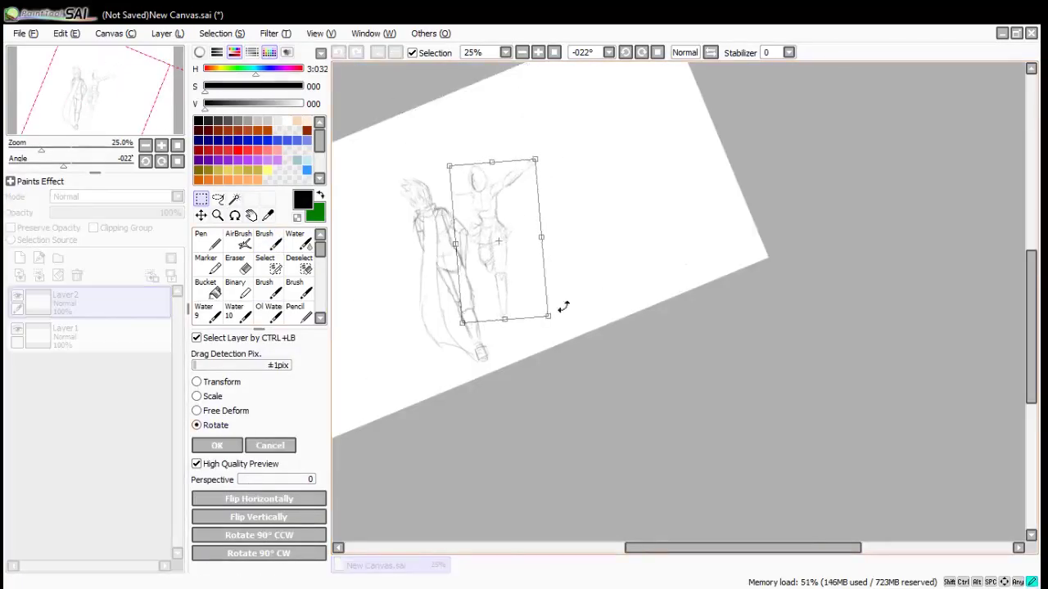
scroll(516, 205, "up", 2)
key("Return")
Lighten the lower edge of the raised forearm with a size 16 eraser and clear the transform selection
scroll(541, 266, "up", 2)
key("e")
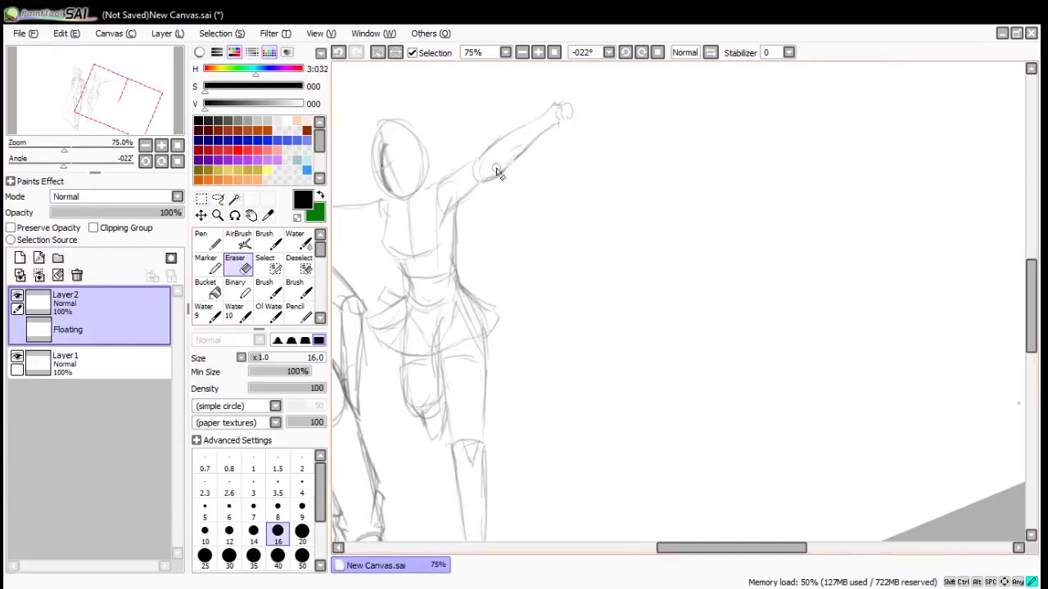
key("Return")
Sketch the ankle and pointed foot at the end of the second figure's extended leg
key("b")
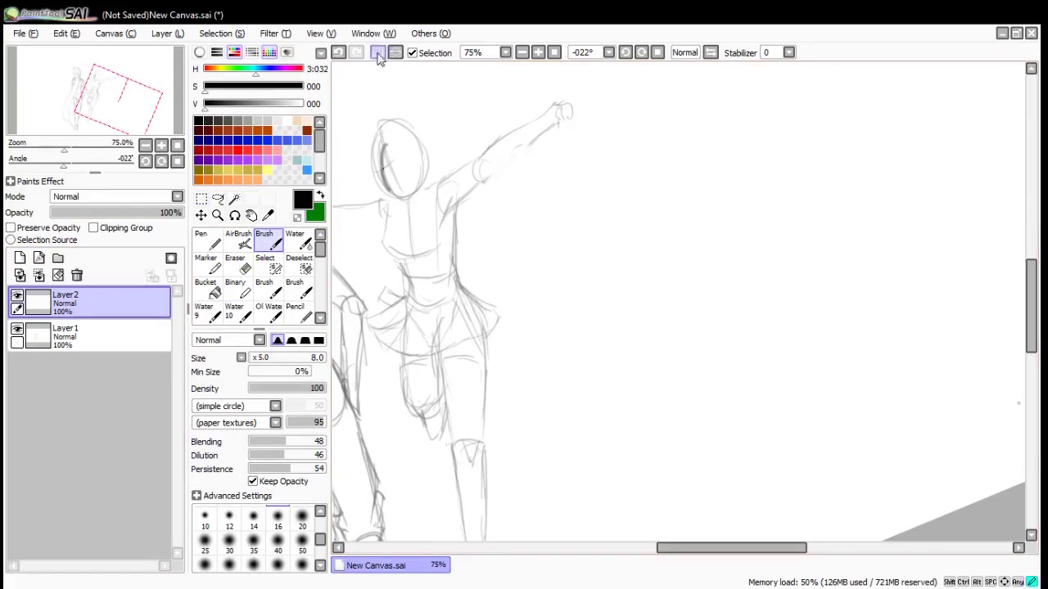
scroll(515, 188, "down", 4)
scroll(489, 297, "up", 6)
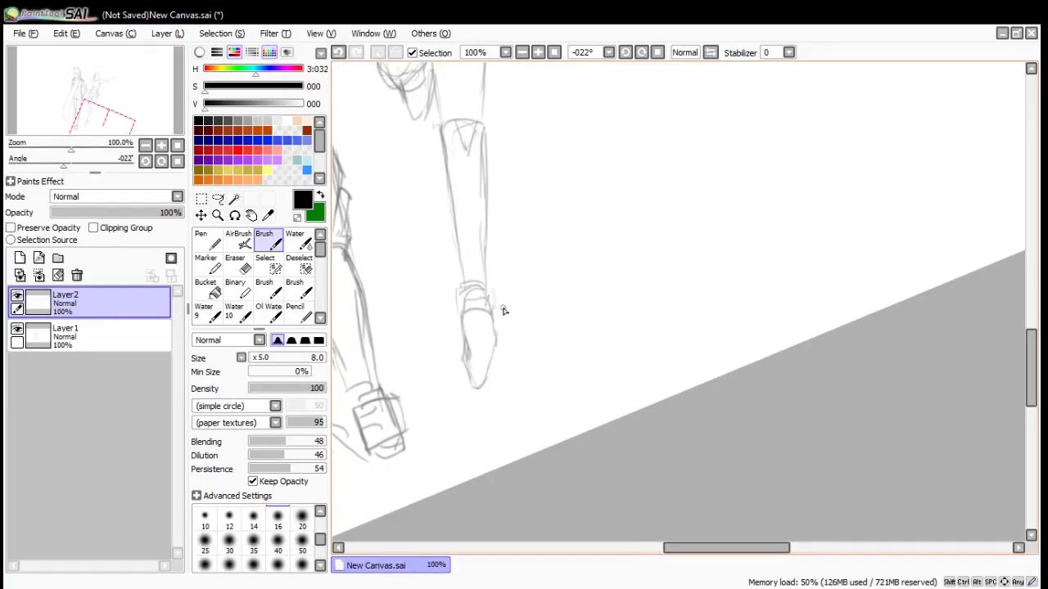
scroll(499, 304, "down", 3)
scroll(503, 315, "up", 3)
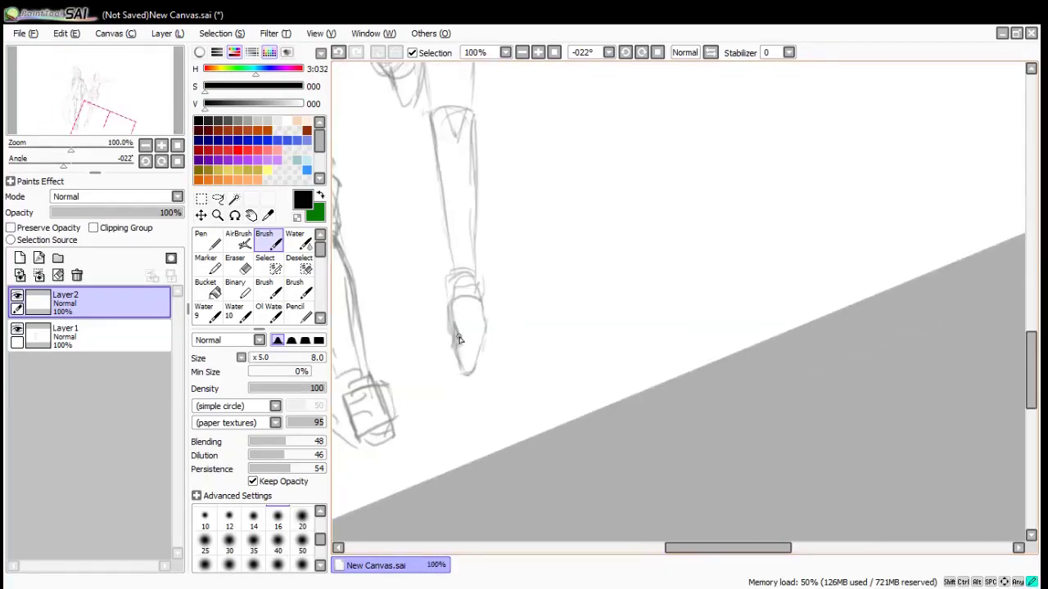
Erase the foot at the end of the second figure's extended leg and redraw it below the ankle
key("e")
mouse_move(450, 311)
left_mouse_down()
mouse_move(459, 348)
mouse_move(481, 325)
left_mouse_up()
key("b")
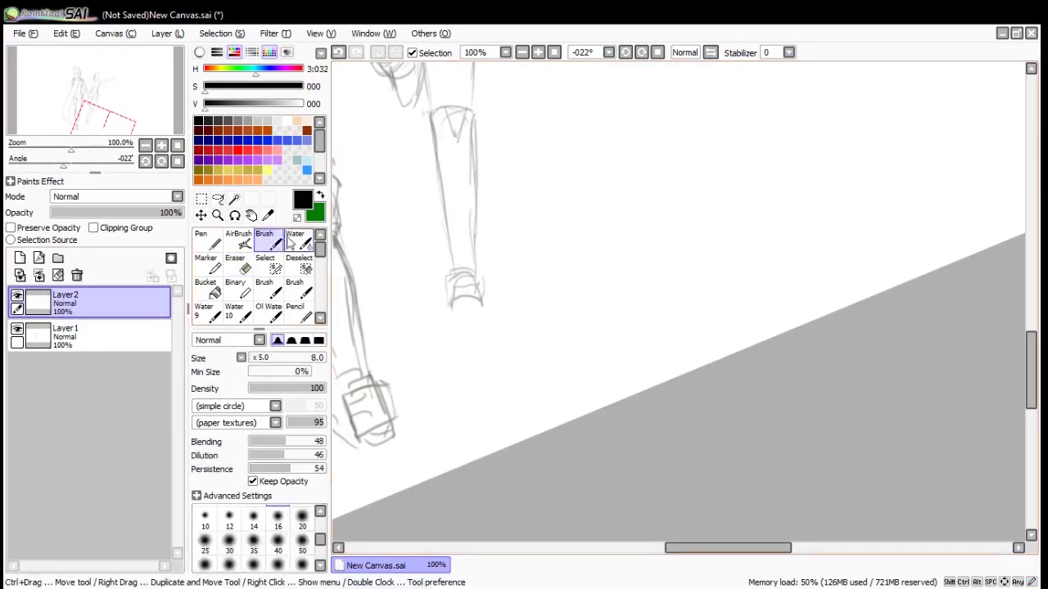
left_click_drag(468, 362, 486, 319)
scroll(544, 251, "down", 2)
Sketch the foreshortened lower part of the second figure's tucked leg below the bent knee
left_click_drag(545, 252, 571, 311)
scroll(507, 122, "up", 2)
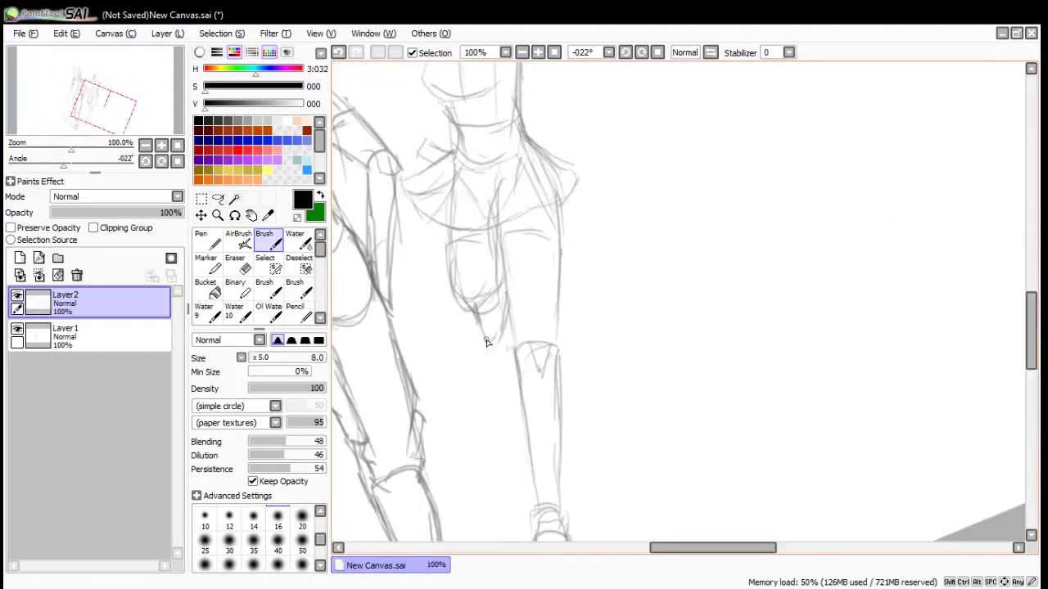
left_click_drag(481, 315, 495, 337)
scroll(495, 340, "down", 3)
scroll(603, 194, "up", 4)
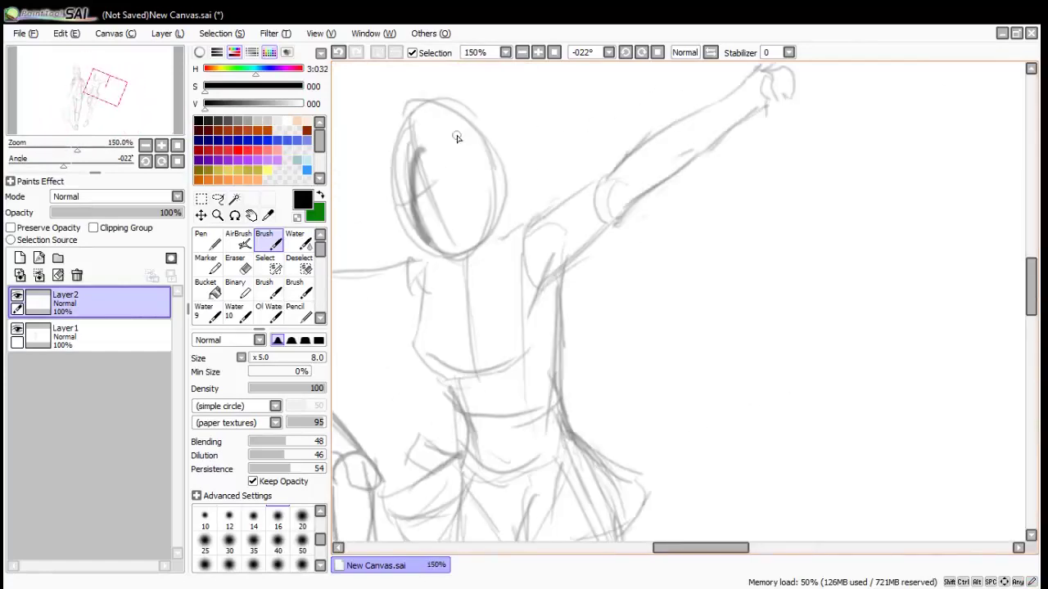
Erase the dark stroke inside the second figure's head and sketch the collar and shoulder lines
key("e")
key("b")
left_click_drag(429, 209, 474, 276)
mouse_move(469, 290)
left_mouse_down()
mouse_move(506, 237)
mouse_move(530, 302)
left_mouse_up()
left_click_drag(530, 307, 583, 190)
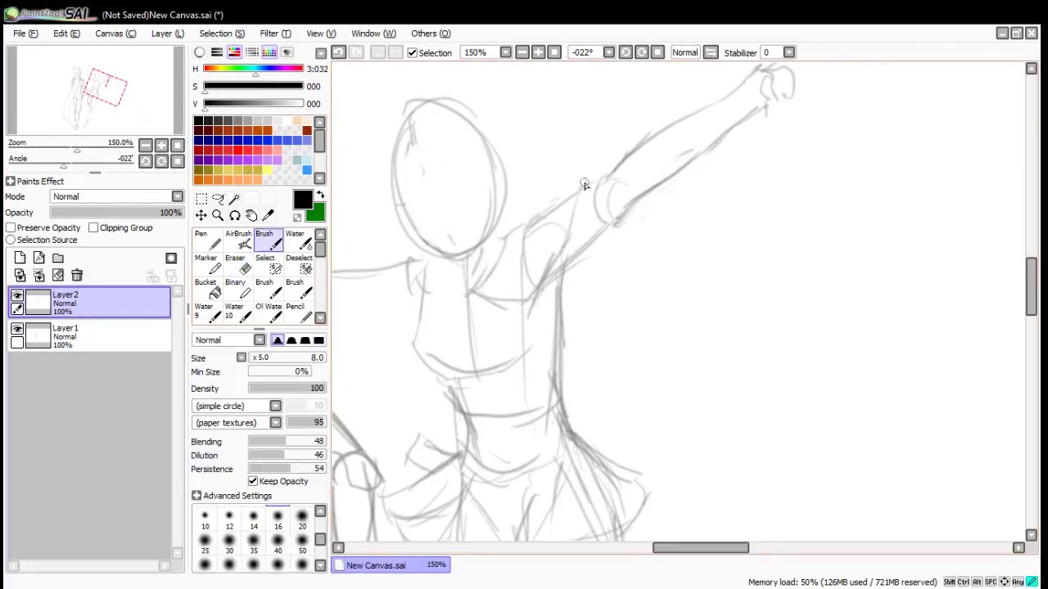
left_click_drag(386, 274, 440, 308)
Sketch a flowing cape sweeping from the second figure's raised arm down to the side of the skirt
scroll(580, 328, "down", 1)
scroll(765, 468, "down", 3)
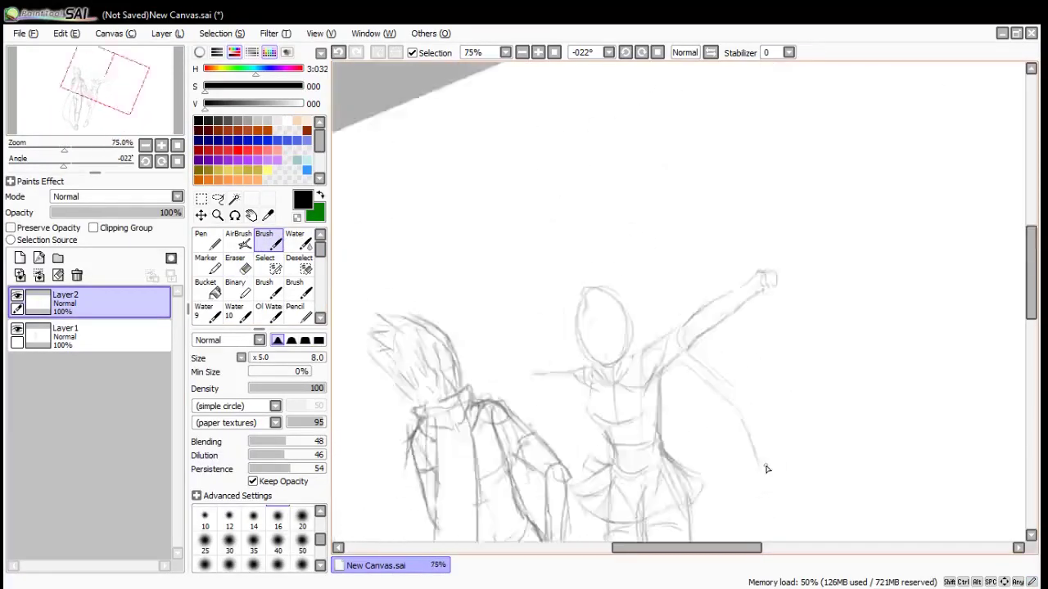
scroll(821, 366, "up", 3)
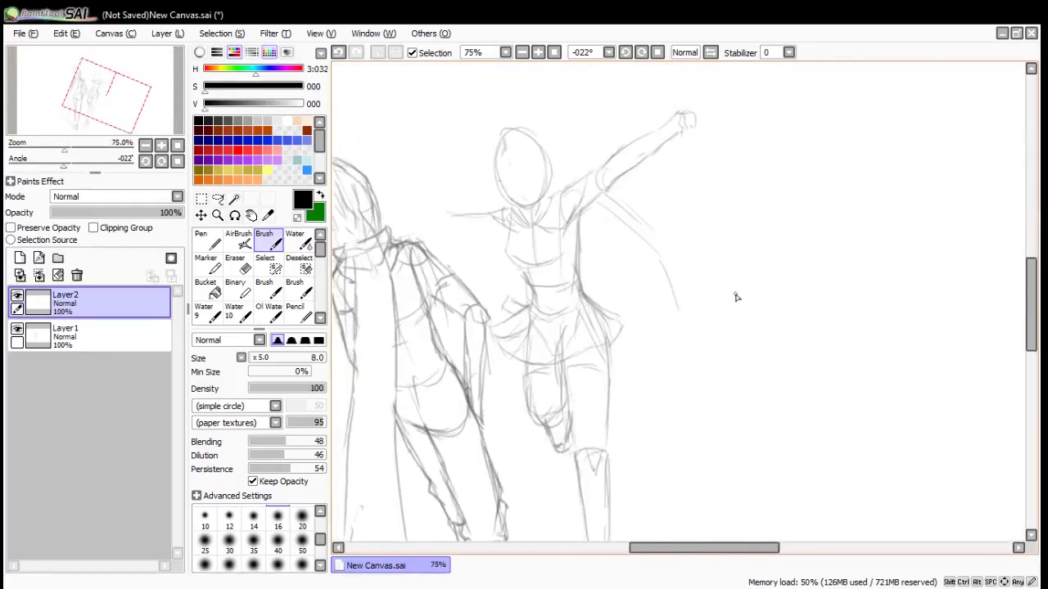
left_click_drag(687, 316, 676, 377)
left_click_drag(605, 301, 680, 334)
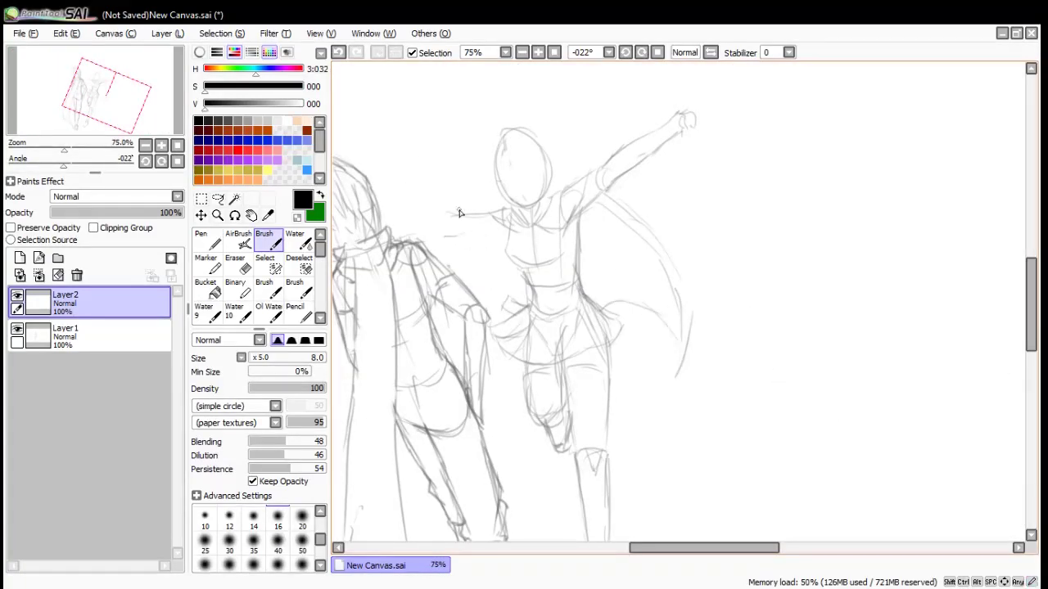
Sketch the second figure's other arm stretching towards the caped figure's shoulder, with a round elbow joint
key("End")
key("Delete")
key("Delete")
key("Delete")
key("Delete")
key("Delete")
key("Delete")
key("Delete")
scroll(532, 213, "down", 2)
scroll(582, 311, "up", 4)
left_click_drag(554, 188, 519, 433)
mouse_move(552, 307)
left_mouse_down()
mouse_move(545, 426)
mouse_move(554, 191)
left_mouse_up()
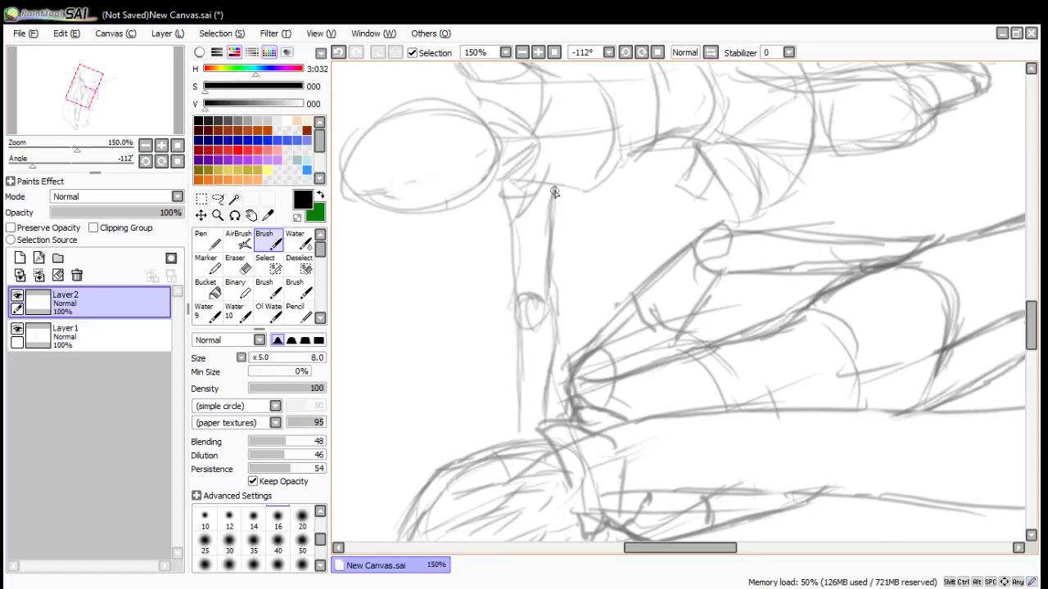
key("End")
key("End")
key("End")
key("End")
key("End")
key("End")
scroll(590, 200, "down", 4)
scroll(581, 278, "up", 4)
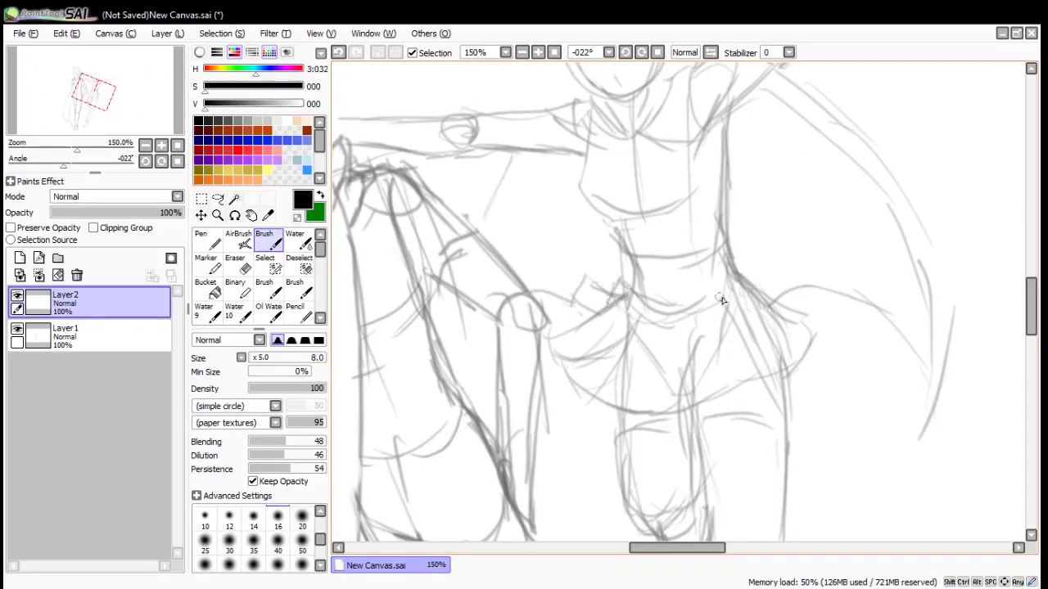
left_click_drag(612, 303, 649, 339)
mouse_move(632, 325)
left_mouse_down()
mouse_move(706, 340)
mouse_move(738, 312)
left_mouse_up()
left_click_drag(661, 304, 738, 286)
key("End")
key("End")
key("End")
key("ctrl+z")
key("ctrl+z")
key("ctrl+z")
Sketch a belt with a buckle around the second figure's waist above the skirt
mouse_move(636, 265)
left_mouse_down()
mouse_move(665, 333)
mouse_move(726, 361)
left_mouse_up()
mouse_move(657, 252)
left_mouse_down()
mouse_move(722, 327)
mouse_move(676, 308)
left_mouse_up()
left_click_drag(658, 324, 686, 309)
left_click_drag(640, 270, 664, 321)
scroll(682, 296, "down", 1)
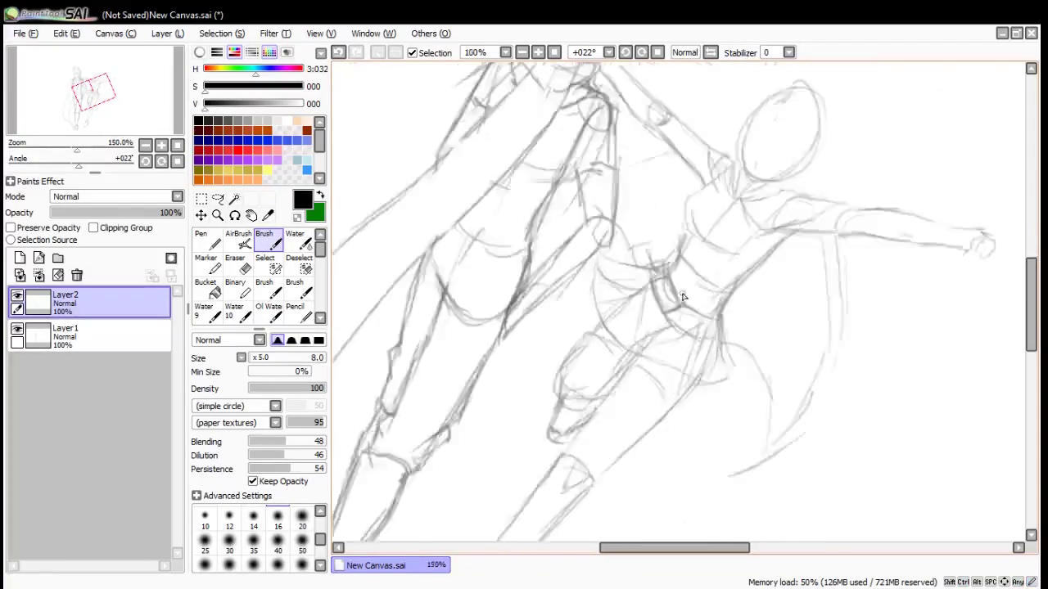
Select the second figure, scale it down slightly, position it beside the caped figure and apply the transform
scroll(683, 297, "down", 3)
scroll(695, 351, "up", 1)
key("ctrl+t")
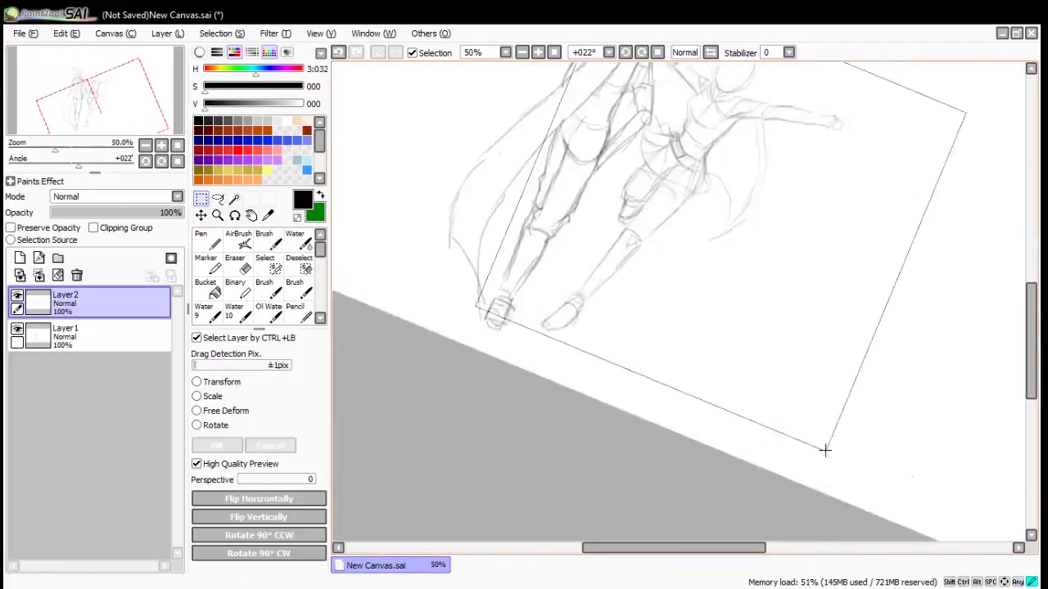
left_click_drag(825, 450, 826, 450)
scroll(696, 434, "down", 1)
scroll(704, 240, "up", 2)
scroll(582, 388, "down", 2)
key("ctrl+t")
left_click_drag(640, 503, 633, 471)
left_click_drag(604, 373, 607, 383)
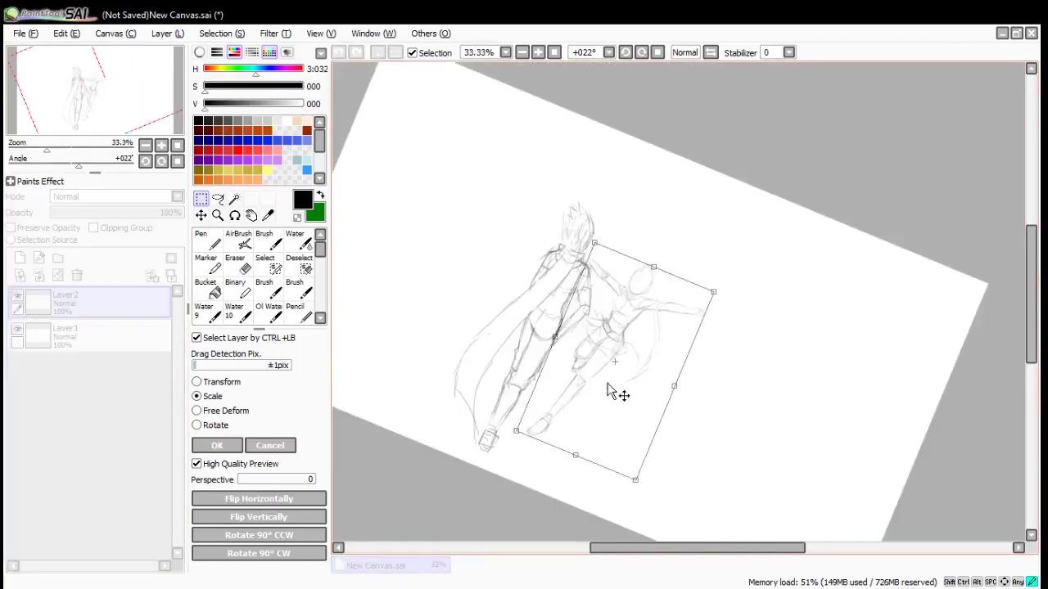
scroll(618, 344, "up", 2)
left_click(220, 445)
Darken the pointed knee detail on the second figure's extended leg with the Brush
scroll(739, 409, "down", 1)
scroll(699, 387, "up", 2)
left_click(277, 247)
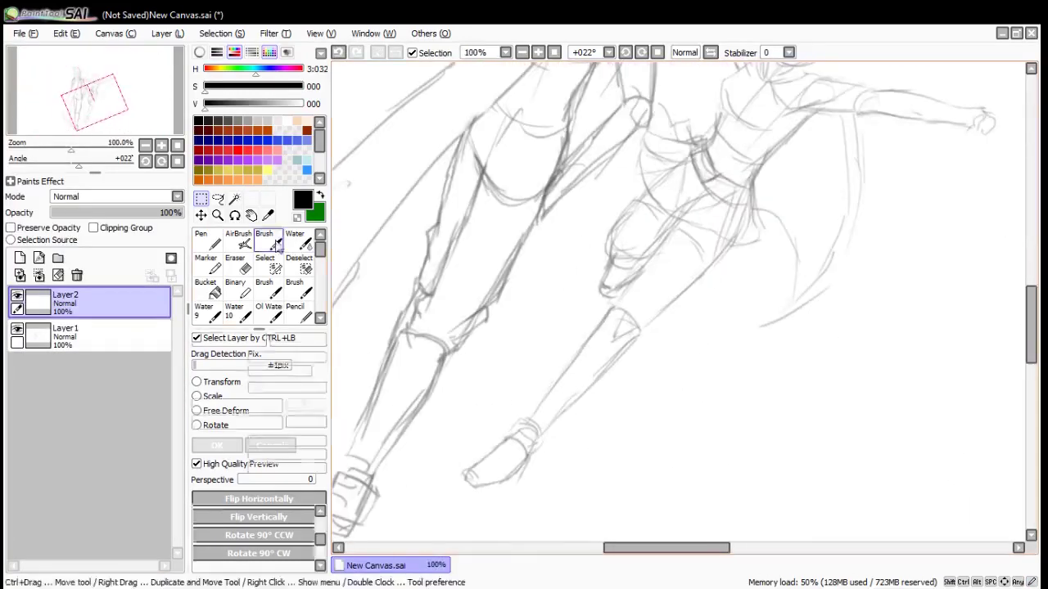
left_click_drag(616, 309, 611, 335)
left_click_drag(618, 310, 635, 329)
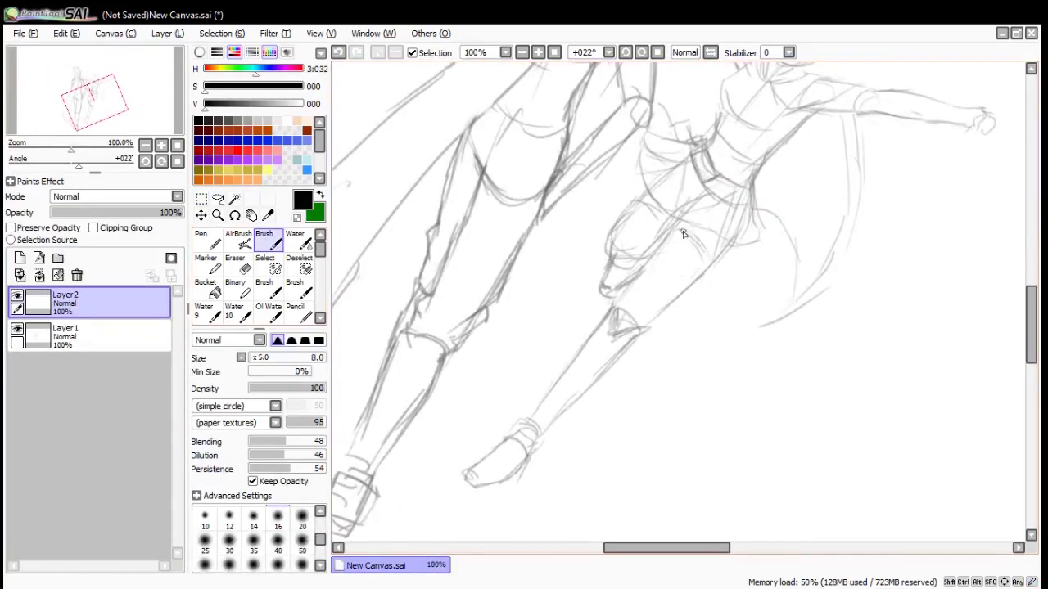
Strengthen the second figure's head outline and sketch a hair strand beside it, undoing the stray strokes
scroll(684, 234, "down", 2)
scroll(846, 177, "up", 5)
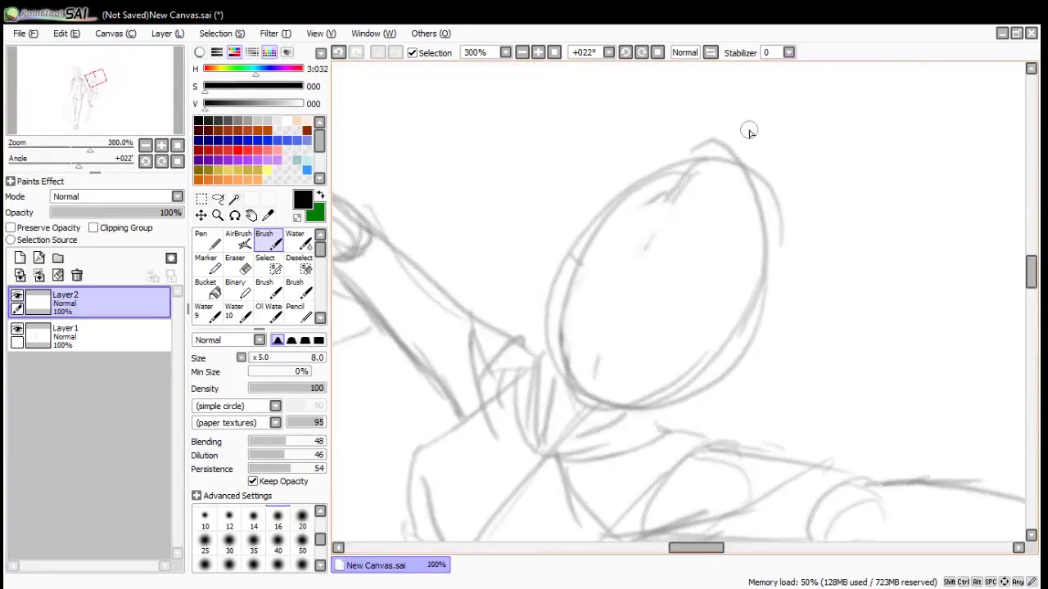
scroll(748, 123, "down", 5)
scroll(662, 210, "up", 4)
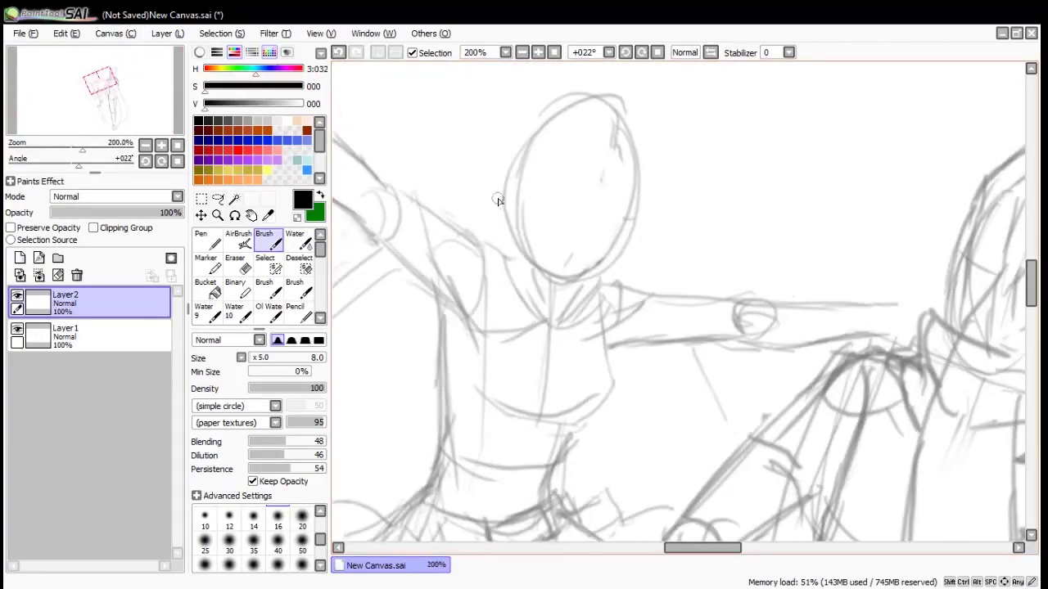
scroll(597, 182, "up", 1)
key("Delete")
key("Delete")
key("Delete")
key("Delete")
key("Delete")
left_click_drag(579, 296, 587, 240)
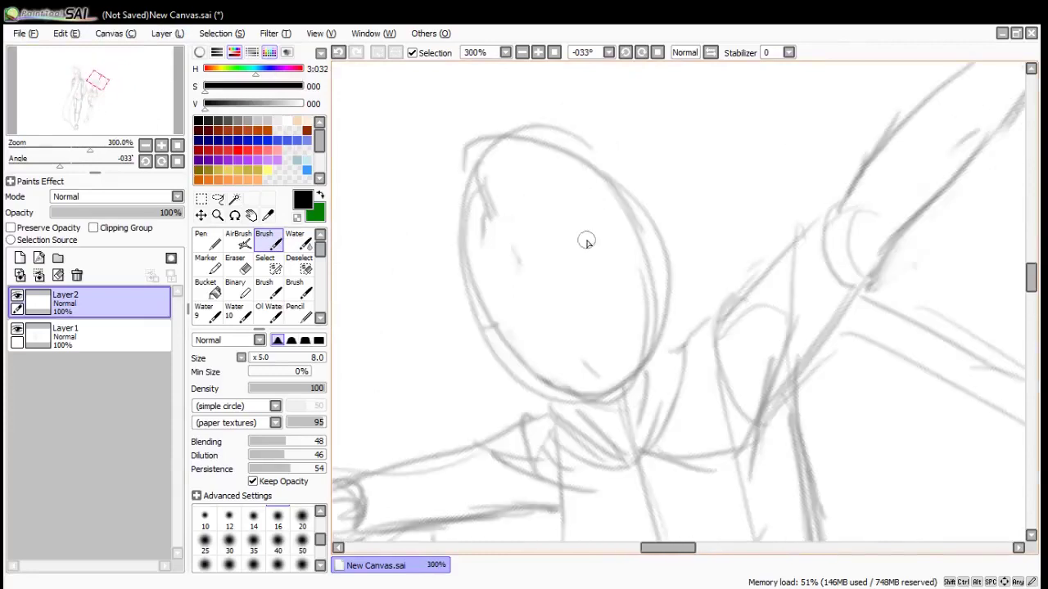
left_click_drag(469, 301, 526, 374)
mouse_move(480, 311)
left_mouse_down()
mouse_move(538, 370)
mouse_move(631, 362)
mouse_move(636, 261)
left_mouse_up()
mouse_move(457, 239)
left_mouse_down()
mouse_move(444, 298)
mouse_move(462, 401)
left_mouse_up()
left_click_drag(483, 347, 488, 446)
key("ctrl+z")
key("ctrl+z")
key("ctrl+z")
scroll(481, 189, "down", 1)
Reduce the brush size to 4 and sketch the second figure's facial guidelines, neck lines and eye
key("bracketleft")
key("bracketleft")
key("bracketleft")
key("bracketleft")
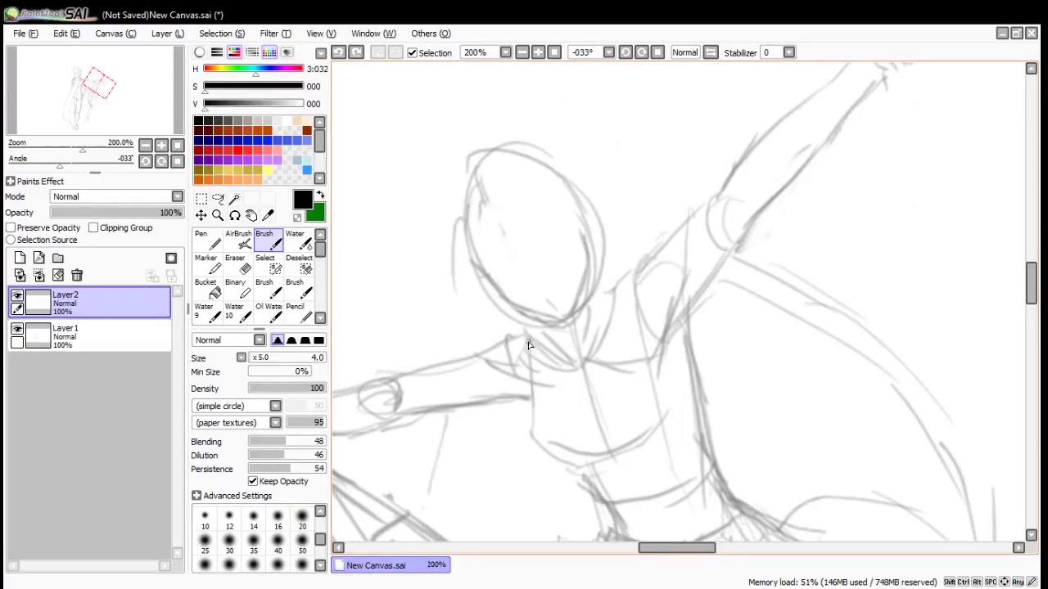
left_click_drag(536, 315, 543, 337)
left_click_drag(590, 301, 630, 283)
mouse_move(519, 205)
left_mouse_down()
mouse_move(508, 242)
mouse_move(562, 316)
left_mouse_up()
left_click_drag(492, 281, 570, 221)
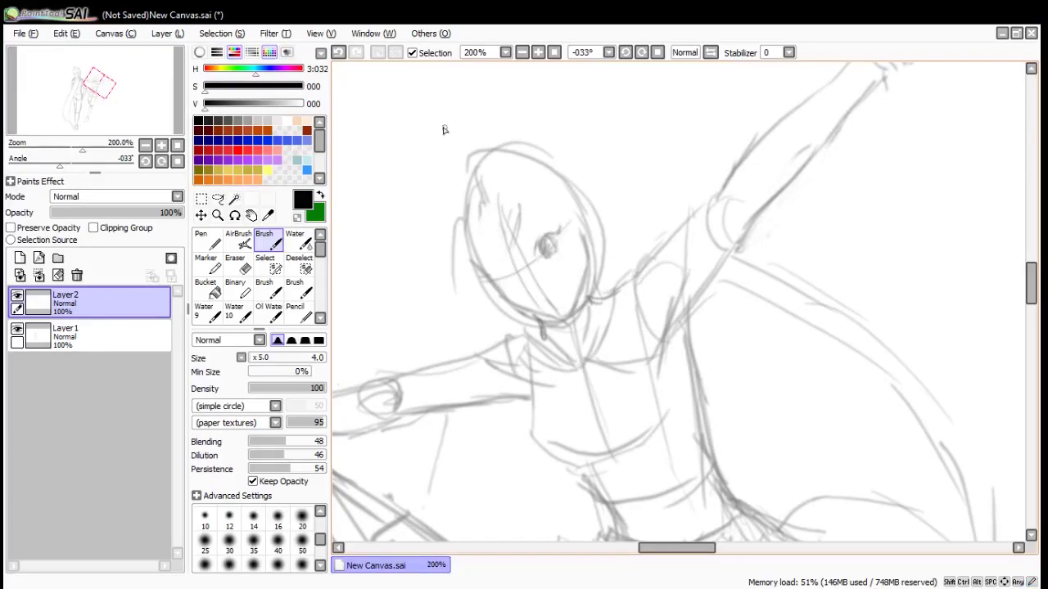
Clean up the second figure's eye and sketch a smiling mouth below it
scroll(549, 308, "up", 3)
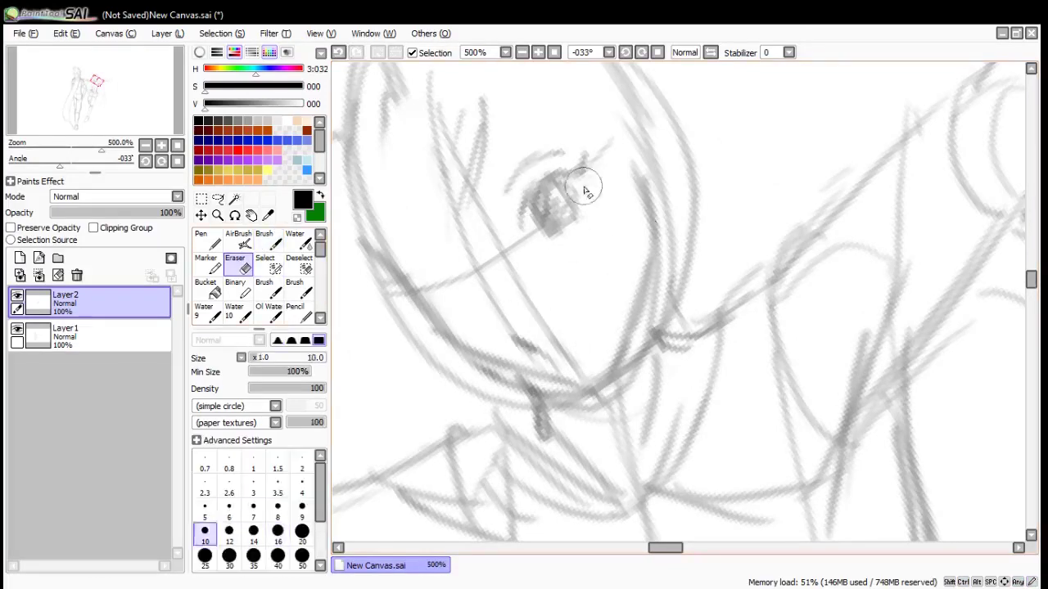
key("ctrl+z")
key("ctrl+z")
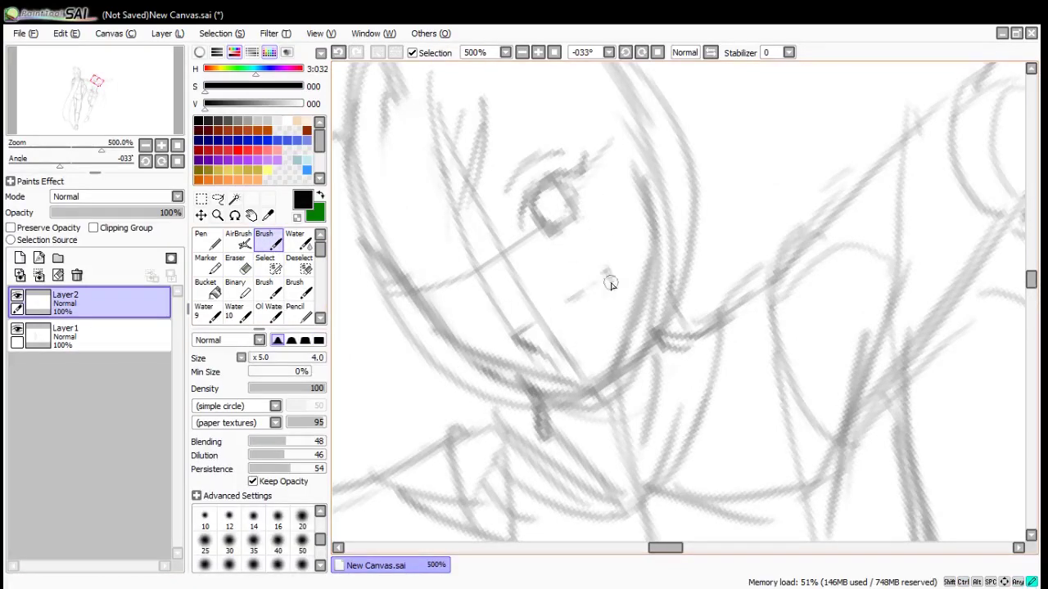
left_click_drag(543, 330, 603, 320)
scroll(603, 320, "down", 3)
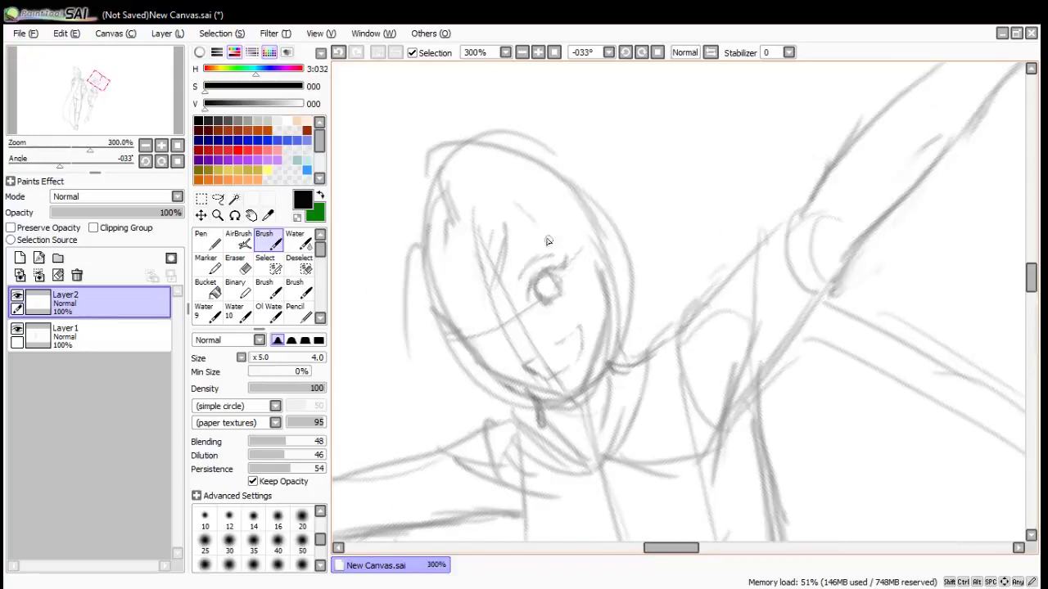
Sketch the second figure's bangs and the hair strands framing both sides of the face
left_click_drag(579, 205, 609, 344)
left_click_drag(409, 270, 428, 385)
left_click_drag(512, 228, 491, 347)
left_click_drag(445, 252, 459, 359)
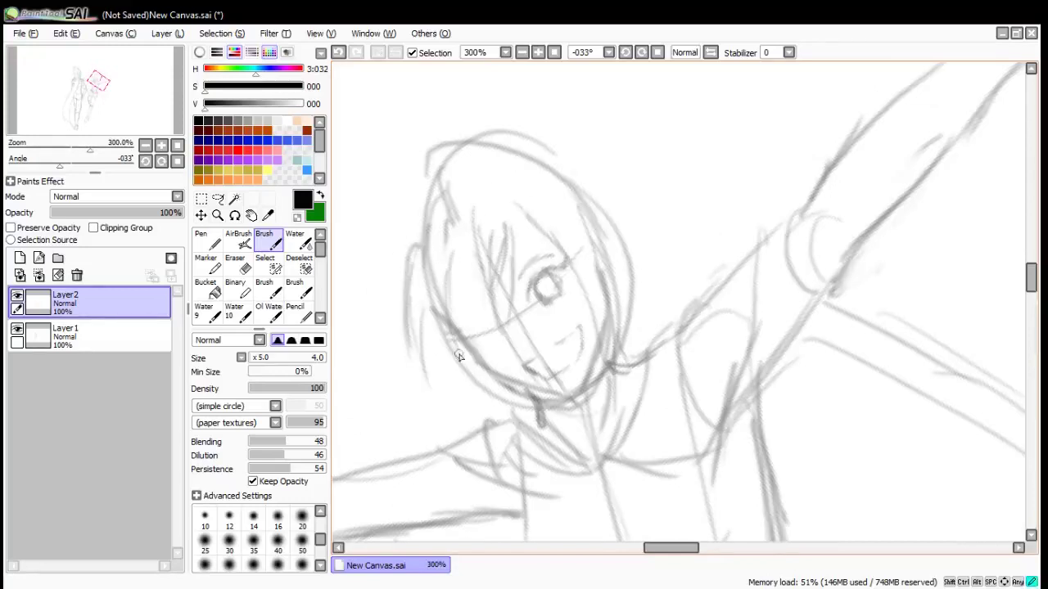
left_click_drag(473, 233, 460, 364)
left_click_drag(428, 247, 511, 194)
left_click_drag(456, 216, 428, 288)
left_click_drag(424, 226, 435, 415)
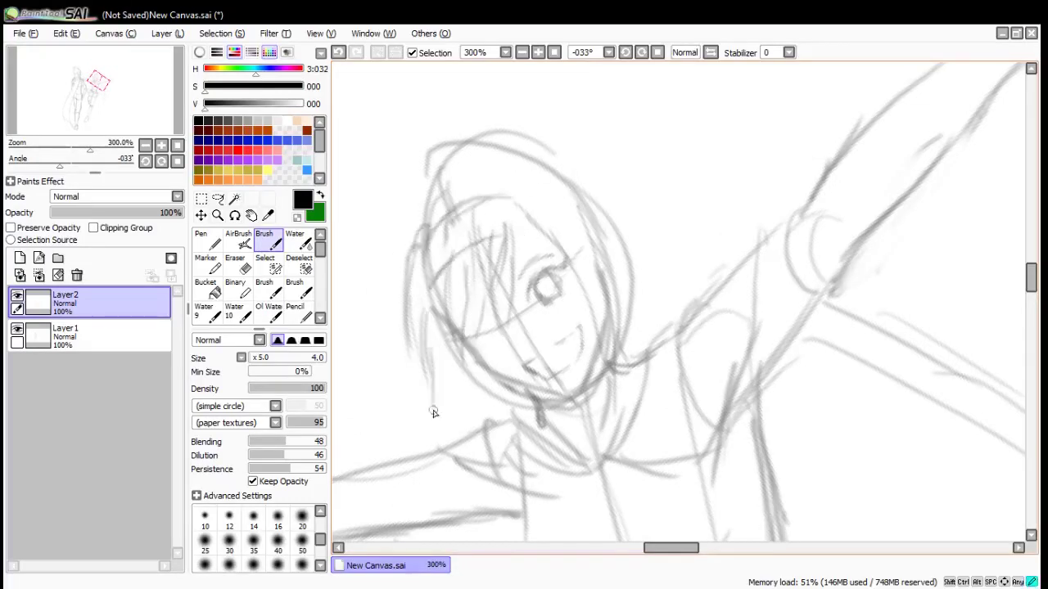
left_click_drag(450, 351, 460, 390)
Erase the old crown outline of the second figure's head and sketch a rounder hair contour
scroll(510, 348, "down", 4)
scroll(510, 324, "up", 1)
key("e")
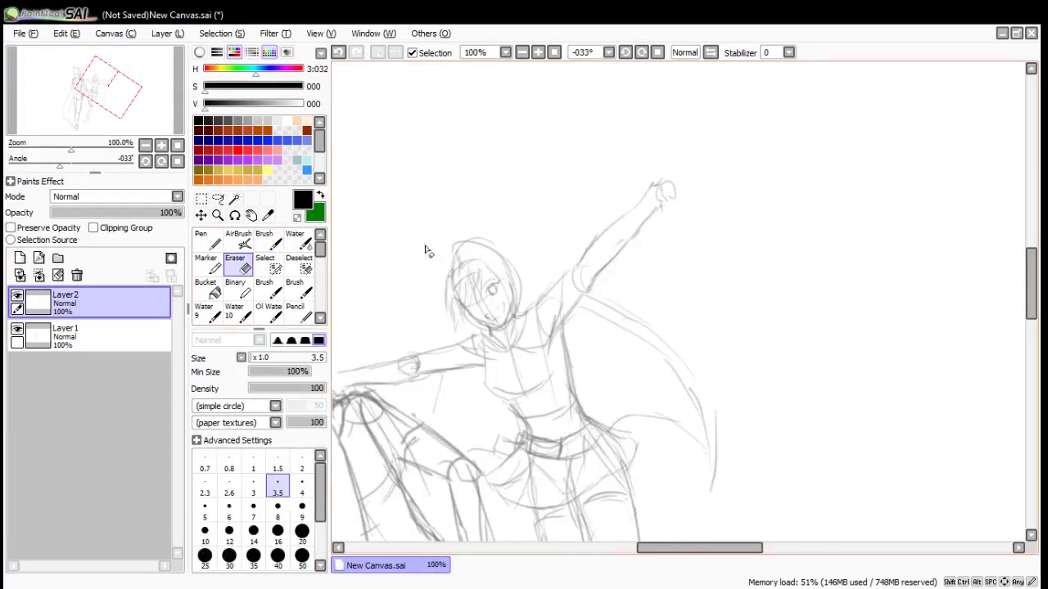
key("b")
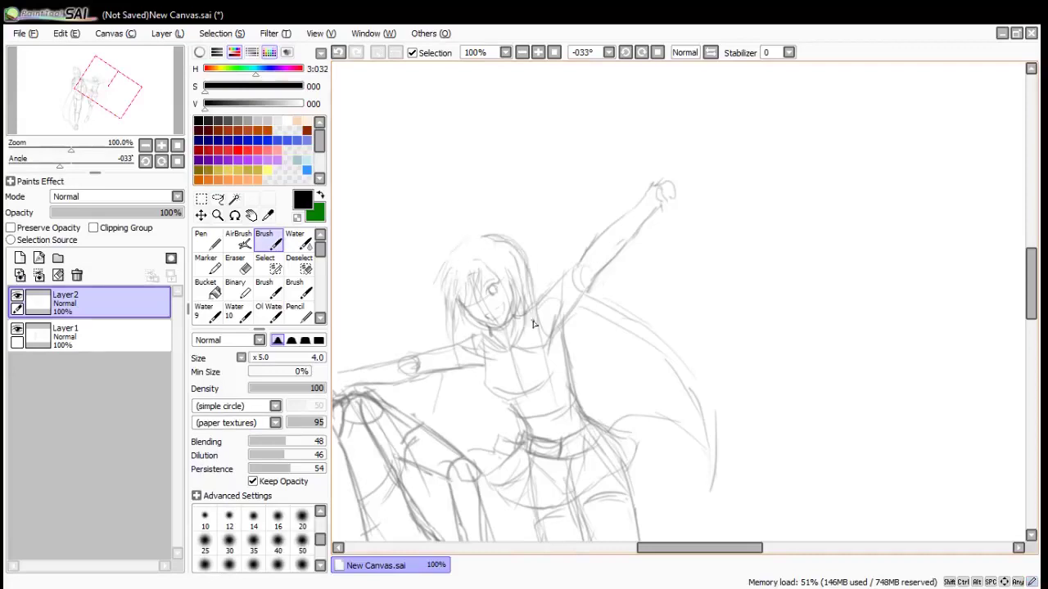
Erase the loose hair strands on the side of the second figure's head nearest the caped figure
scroll(440, 299, "up", 3)
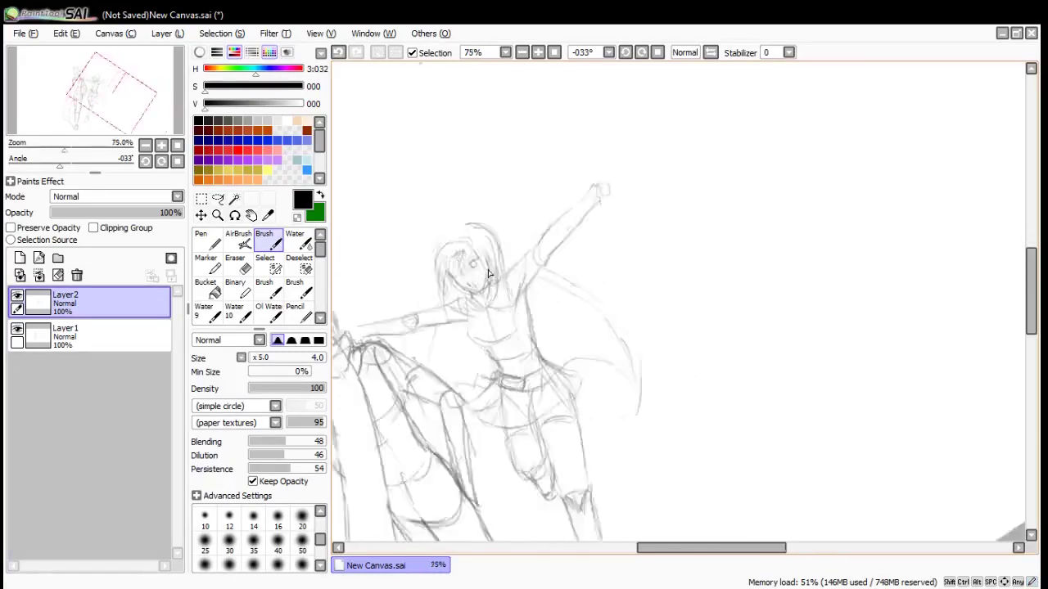
key("e")
mouse_move(408, 311)
left_mouse_down()
mouse_move(444, 155)
mouse_move(461, 335)
mouse_move(407, 356)
left_mouse_up()
key("b")
scroll(492, 202, "down", 5)
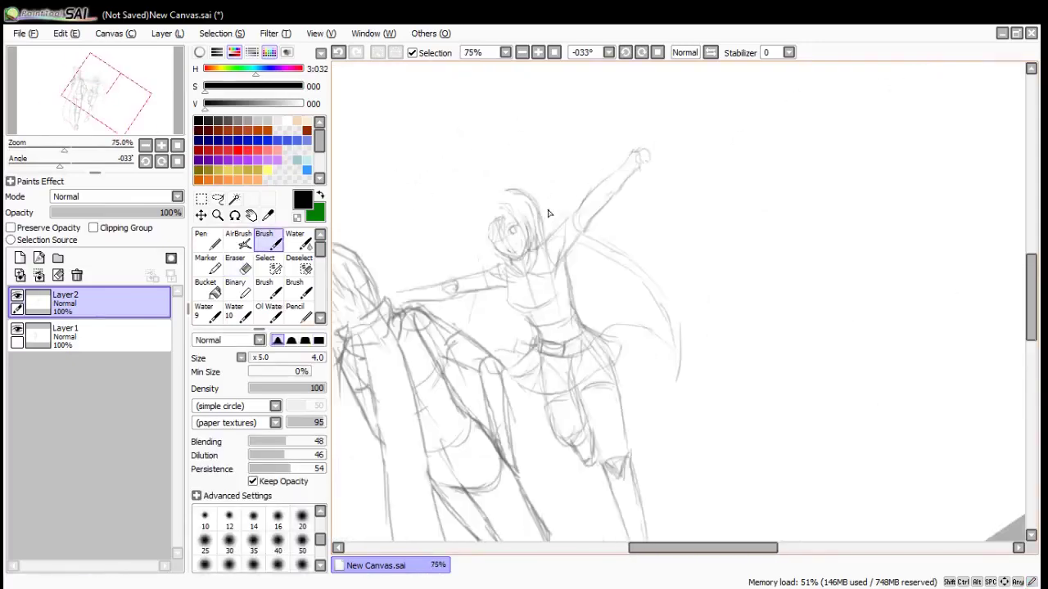
Erase the knee detail on the second figure's extended leg with a size 14 eraser and redraw the knee contour
scroll(521, 247, "up", 3)
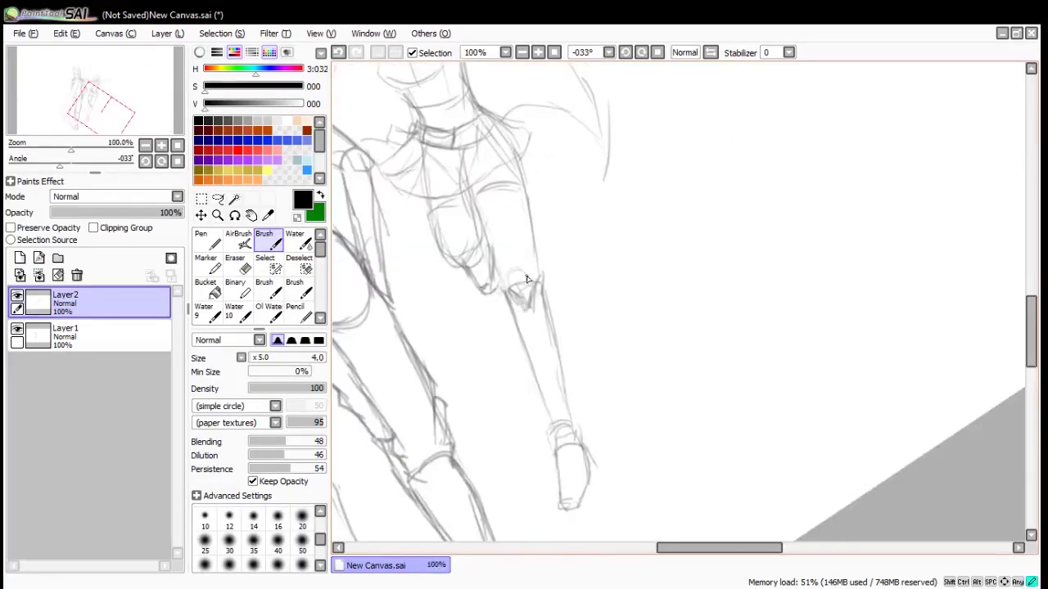
key("e")
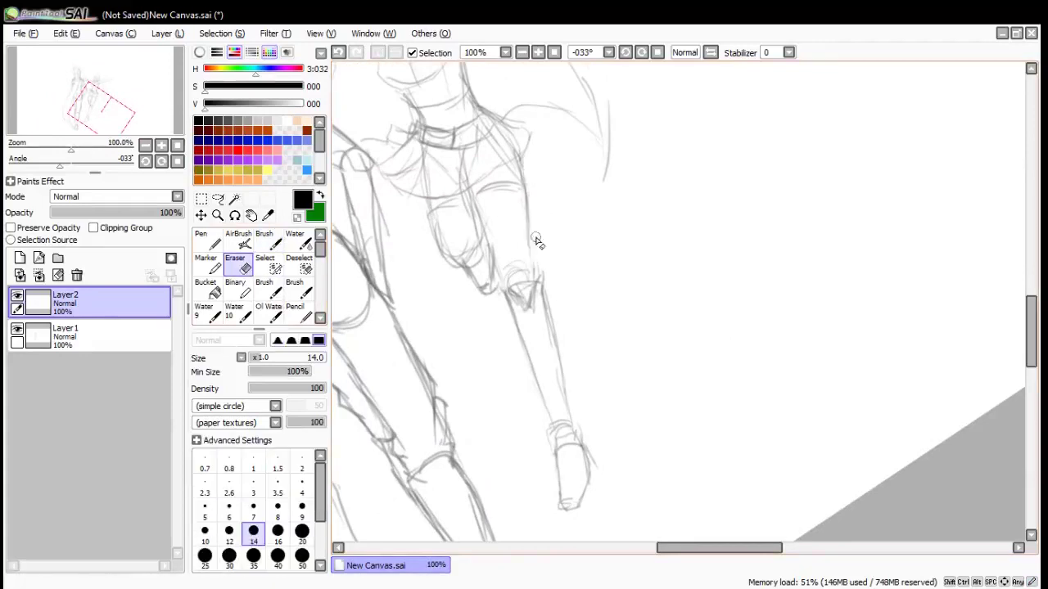
key("b")
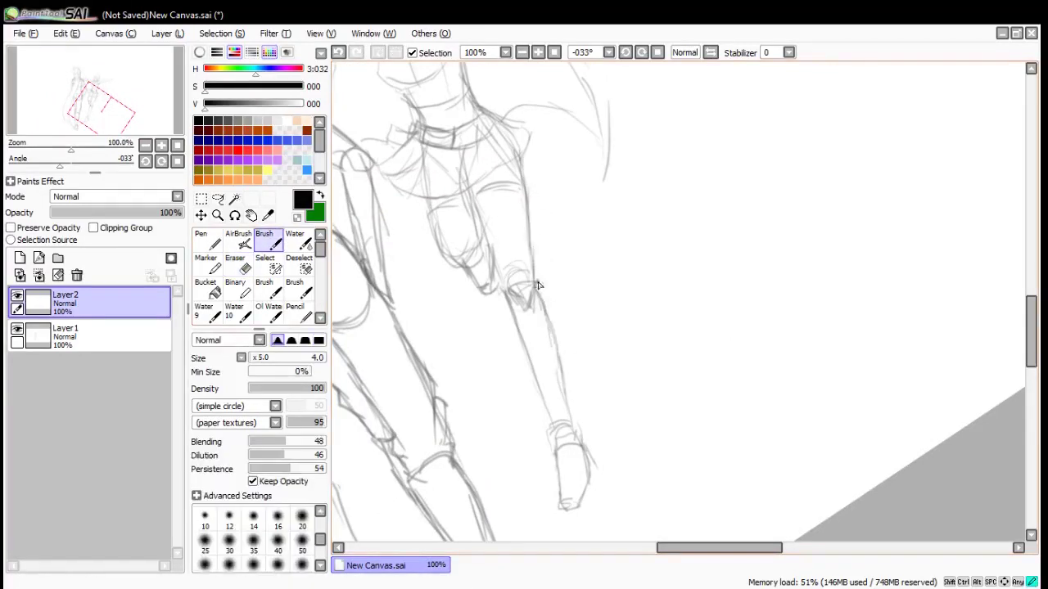
key("e")
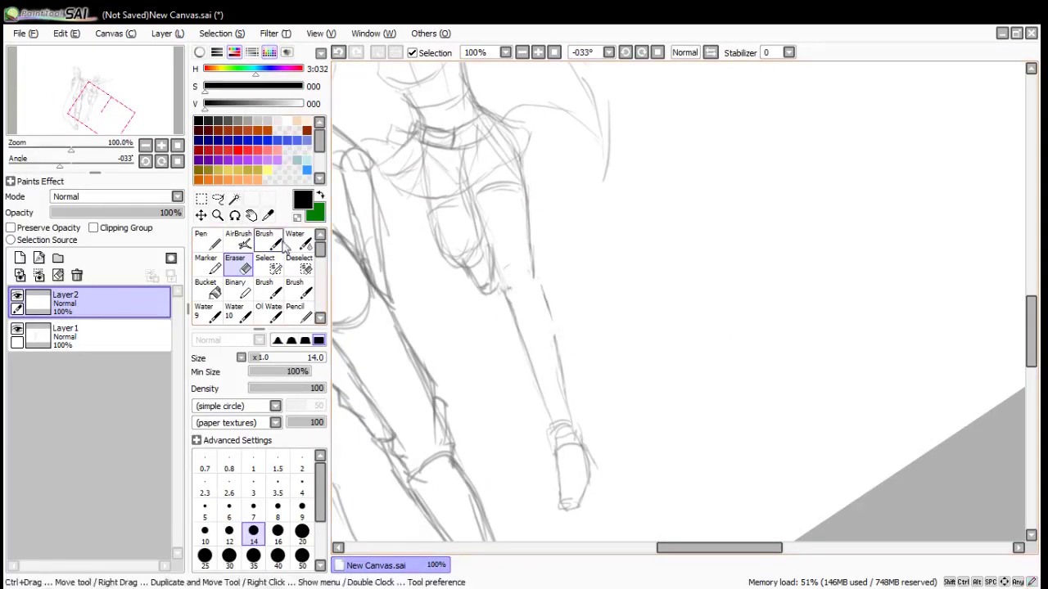
left_click(280, 242)
left_click_drag(534, 273, 551, 317)
Redraw the second figure's hair with a full crown and longer side strands, undoing one stray stroke
scroll(575, 343, "down", 2)
scroll(489, 143, "up", 4)
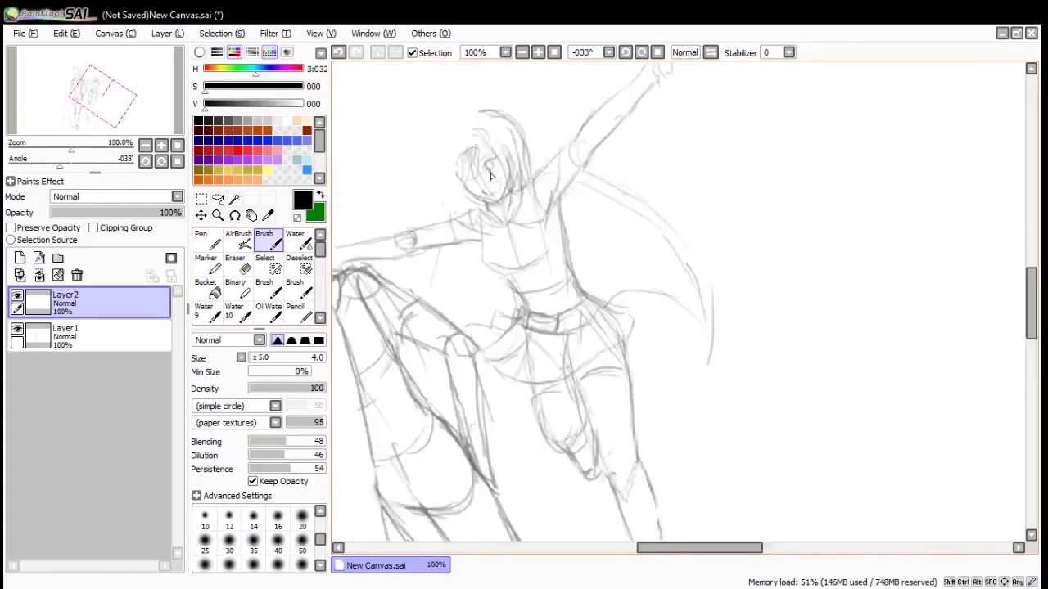
left_click_drag(461, 157, 517, 151)
mouse_move(434, 239)
left_mouse_down()
mouse_move(485, 358)
mouse_move(474, 354)
left_mouse_up()
left_click_drag(414, 283, 469, 344)
key("ctrl+z")
mouse_move(448, 161)
left_mouse_down()
mouse_move(418, 235)
mouse_move(407, 347)
mouse_move(442, 360)
left_mouse_up()
left_click_drag(452, 322, 460, 360)
left_click_drag(454, 252, 475, 309)
scroll(586, 218, "down", 4)
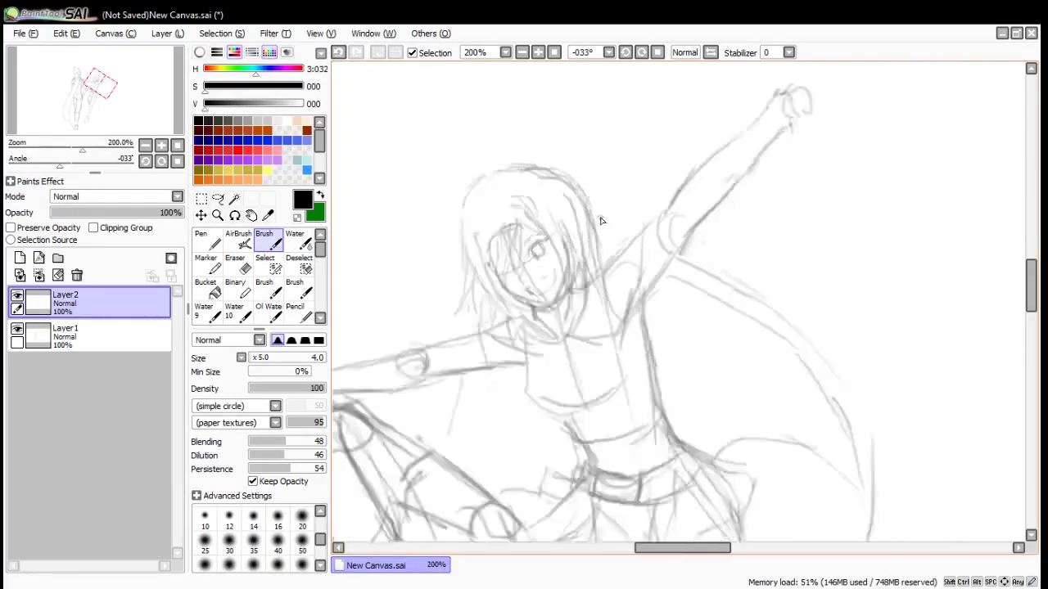
Erase the second figure's belt detail and redraw it as a curved band around the waist
scroll(684, 344, "up", 2)
key("e")
left_click_drag(581, 271, 583, 252)
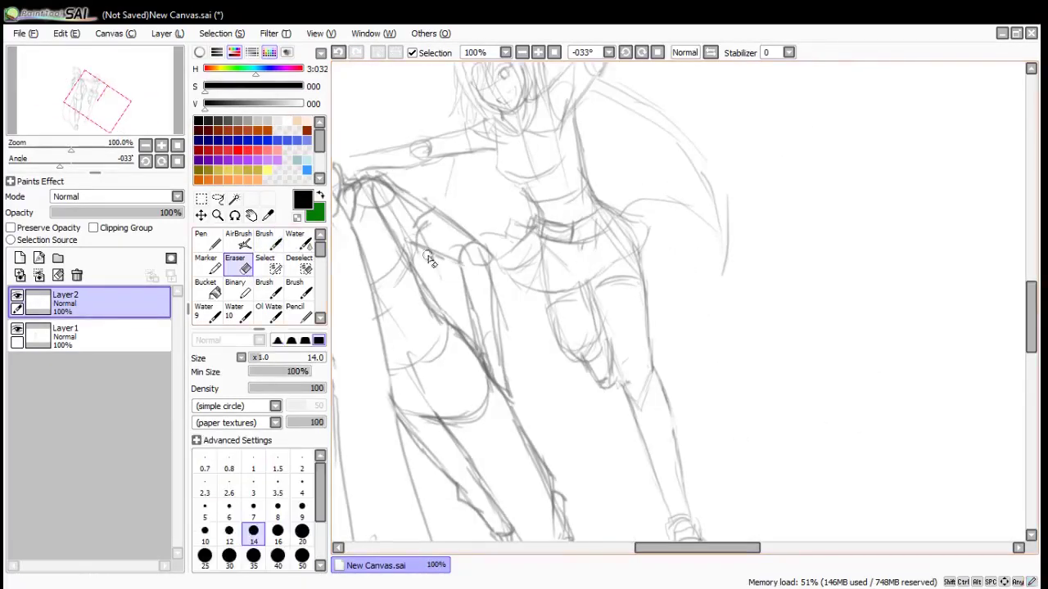
mouse_move(588, 216)
left_mouse_down()
mouse_move(568, 243)
mouse_move(547, 229)
left_mouse_up()
scroll(590, 198, "up", 1)
key("End")
key("End")
key("End")
key("End")
key("End")
key("End")
key("b")
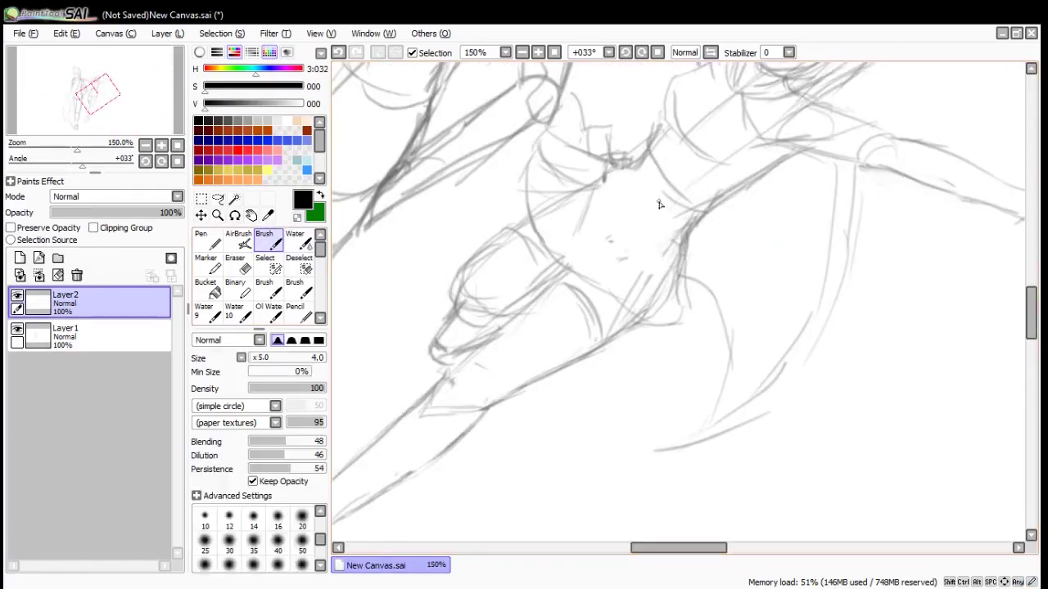
mouse_move(625, 167)
left_mouse_down()
mouse_move(681, 246)
mouse_move(671, 267)
left_mouse_up()
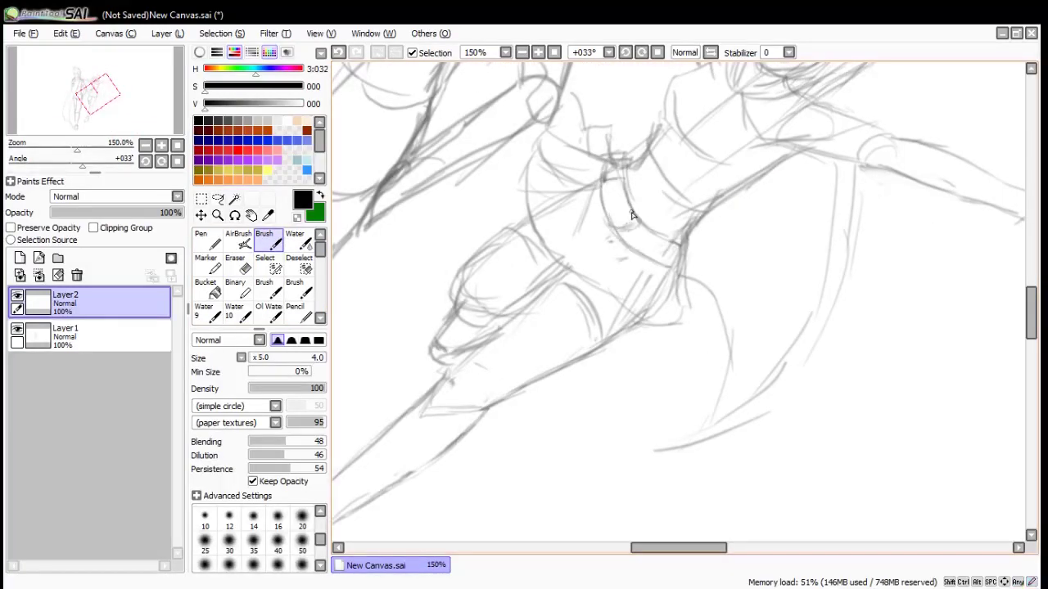
Flip the canvas horizontally
scroll(637, 214, "down", 1)
key("End")
key("End")
key("End")
key("Home")
scroll(696, 350, "down", 1)
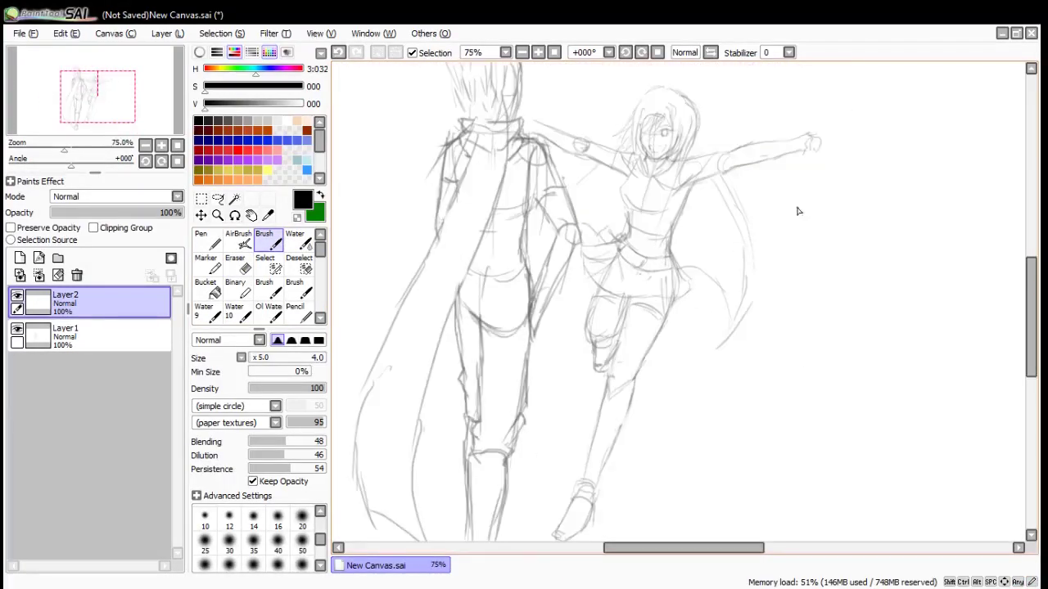
scroll(831, 201, "up", 1)
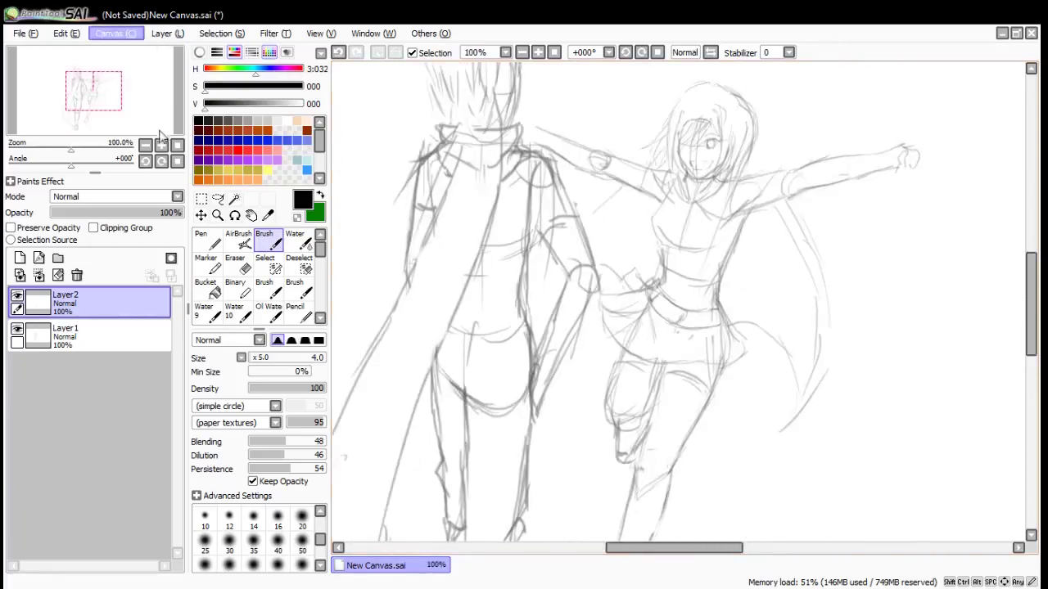
left_click(157, 108)
scroll(413, 113, "up", 3)
Sketch the thumb, palm outline and index finger of an open hand over the fist on the second figure's outstretched arm
left_click_drag(563, 260, 548, 309)
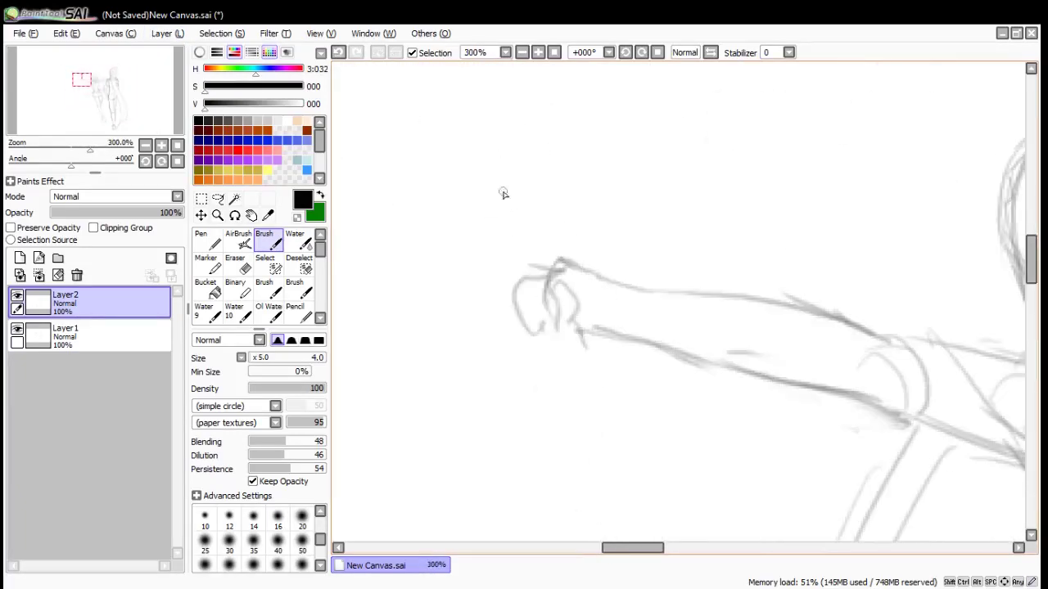
mouse_move(509, 196)
left_mouse_down()
mouse_move(561, 261)
mouse_move(540, 246)
left_mouse_up()
mouse_move(475, 138)
left_mouse_down()
mouse_move(480, 190)
mouse_move(514, 209)
mouse_move(522, 254)
left_mouse_up()
left_click_drag(478, 140, 509, 218)
left_click_drag(479, 145, 516, 195)
mouse_move(450, 188)
left_mouse_down()
mouse_move(486, 215)
mouse_move(430, 214)
mouse_move(453, 296)
mouse_move(542, 304)
left_mouse_up()
left_click_drag(469, 302, 520, 307)
left_click_drag(544, 303, 643, 337)
left_click_drag(562, 260, 619, 282)
left_click_drag(661, 243, 723, 271)
left_click_drag(432, 176, 502, 226)
left_click_drag(421, 165, 481, 241)
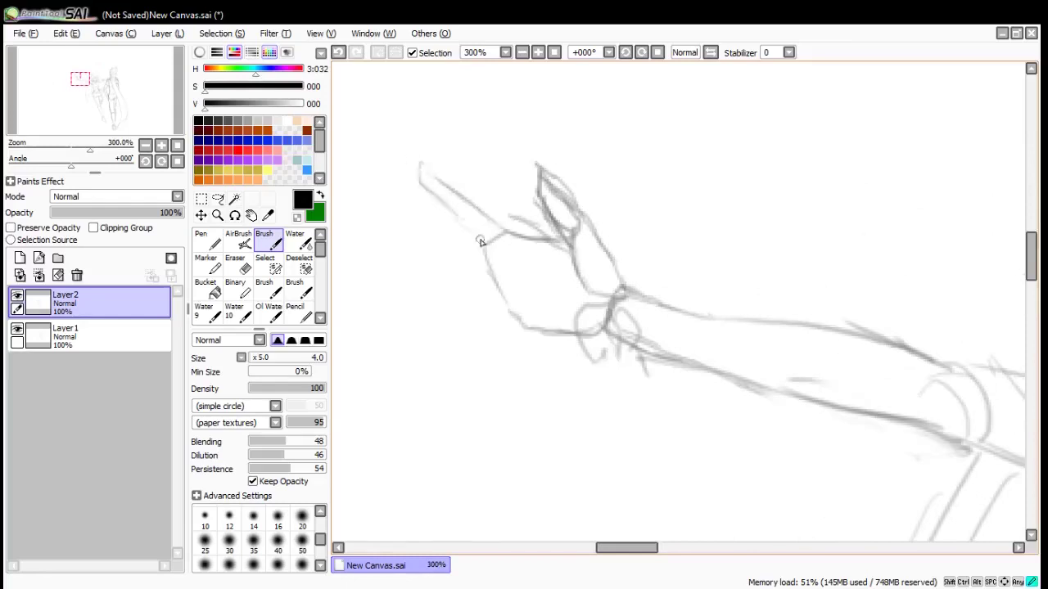
Add the remaining spread fingers, palm creases and firmer palm edge to the second figure's open hand
left_click_drag(442, 202, 481, 242)
left_click_drag(478, 234, 483, 250)
mouse_move(393, 232)
left_mouse_down()
mouse_move(485, 250)
mouse_move(472, 264)
mouse_move(491, 271)
mouse_move(416, 297)
mouse_move(514, 318)
left_mouse_up()
mouse_move(496, 324)
left_mouse_down()
mouse_move(460, 339)
mouse_move(524, 329)
left_mouse_up()
key("End")
key("End")
key("End")
left_click_drag(538, 236, 624, 269)
left_click_drag(560, 230, 598, 235)
left_click_drag(575, 170, 547, 215)
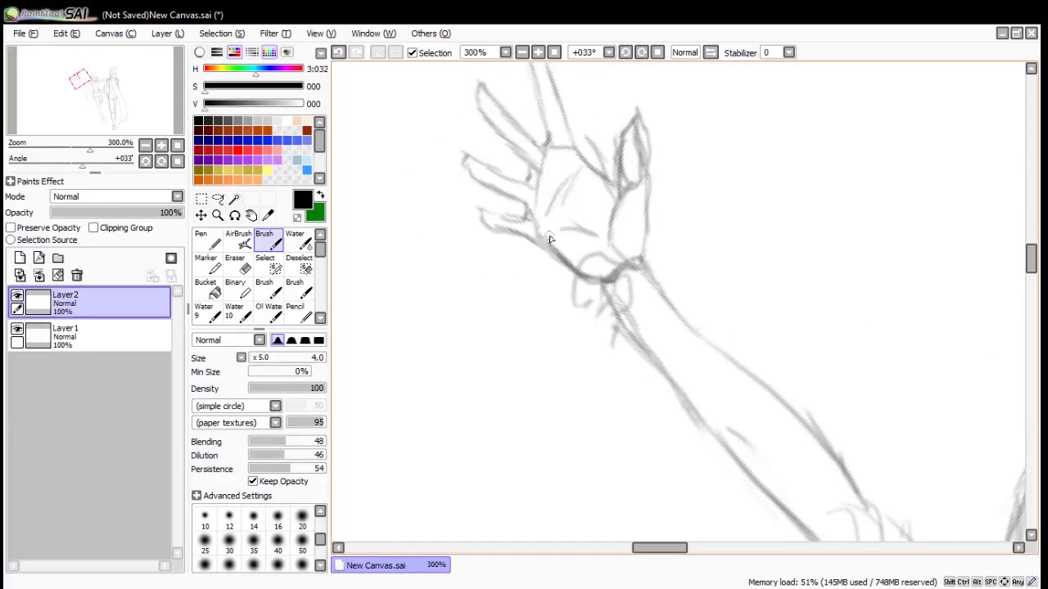
scroll(549, 238, "down", 1)
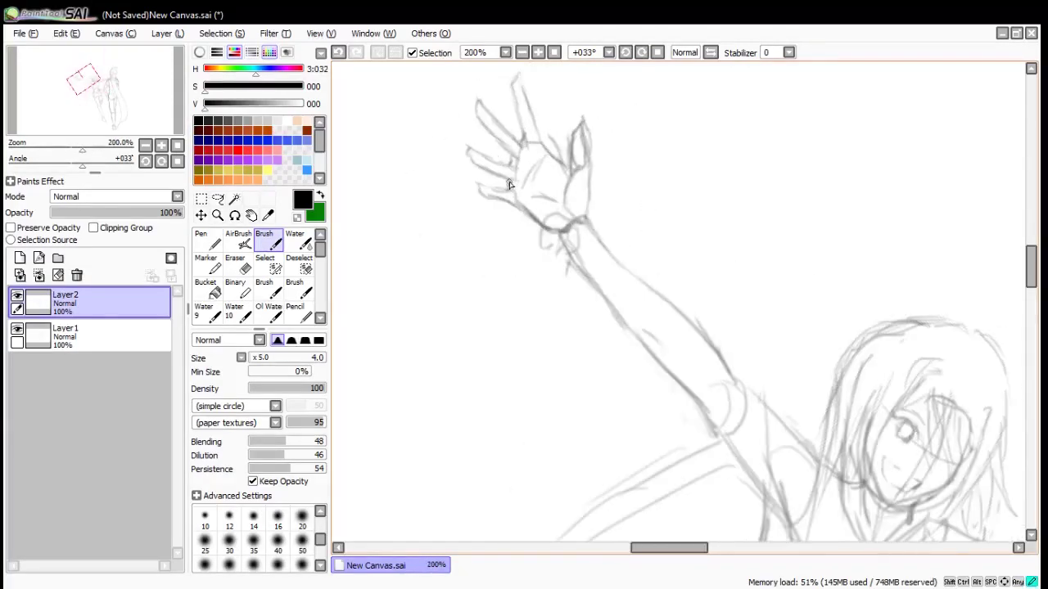
Try to sketch the end of the second figure's other arm behind the caped figure's neck
scroll(744, 251, "down", 3)
scroll(620, 360, "up", 4)
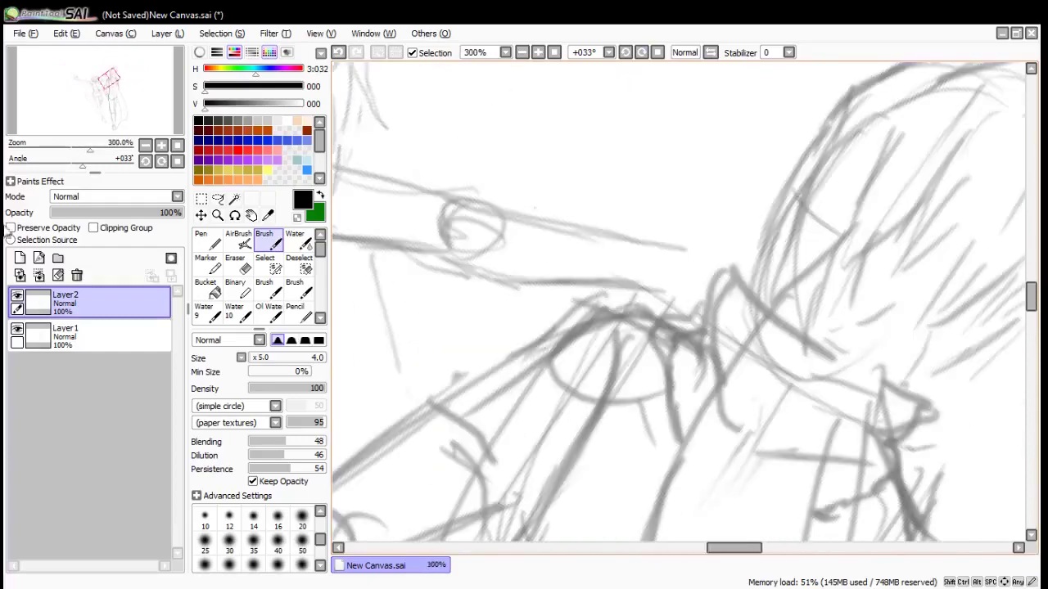
mouse_move(697, 248)
left_mouse_down()
mouse_move(709, 281)
mouse_move(742, 232)
left_mouse_up()
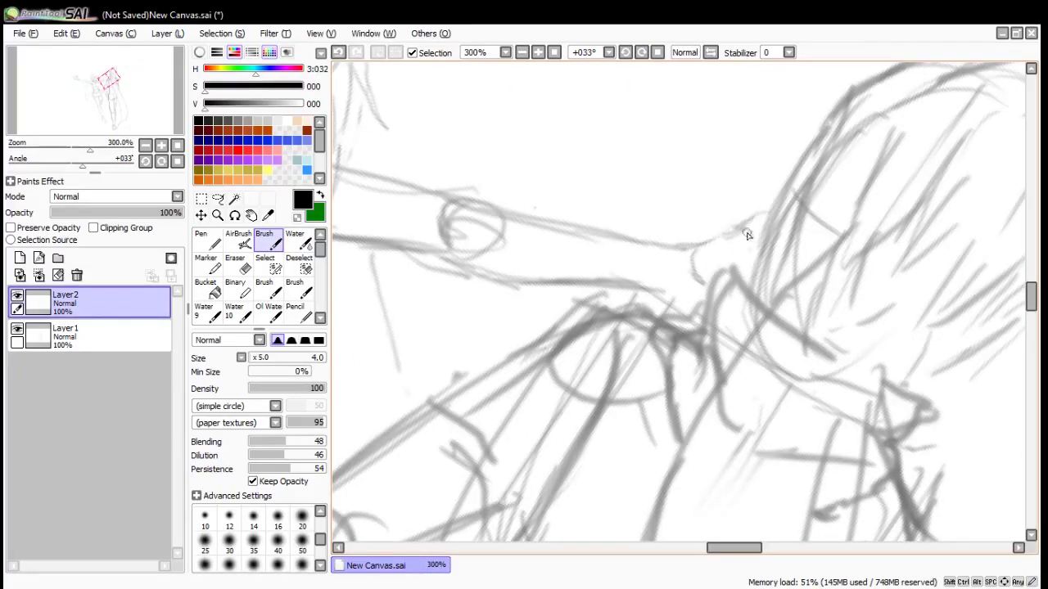
key("ctrl+z")
key("ctrl+z")
scroll(708, 160, "down", 6)
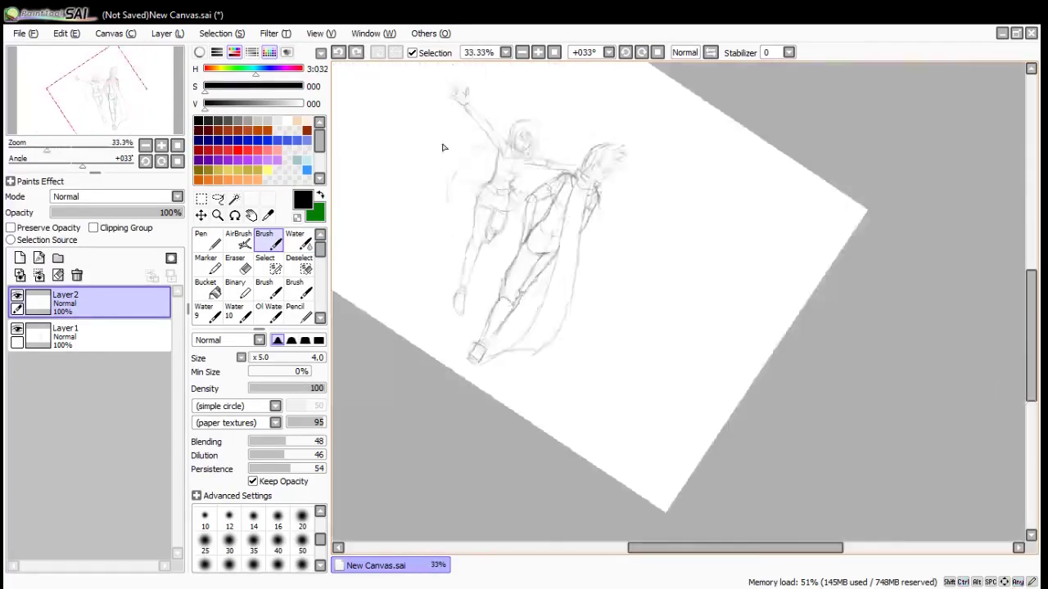
scroll(442, 147, "up", 3)
scroll(590, 271, "down", 2)
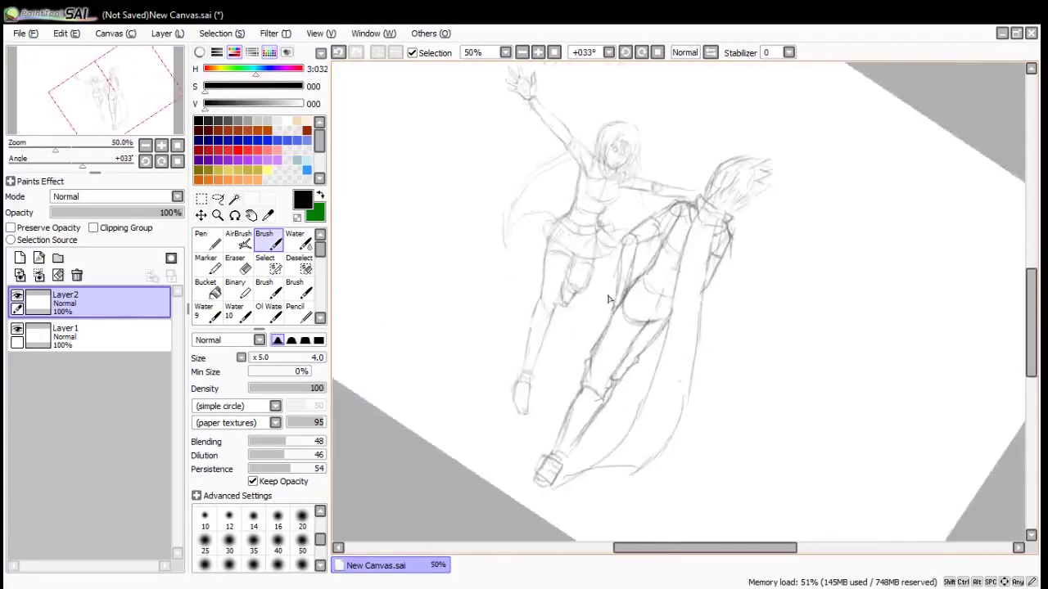
scroll(576, 155, "up", 1)
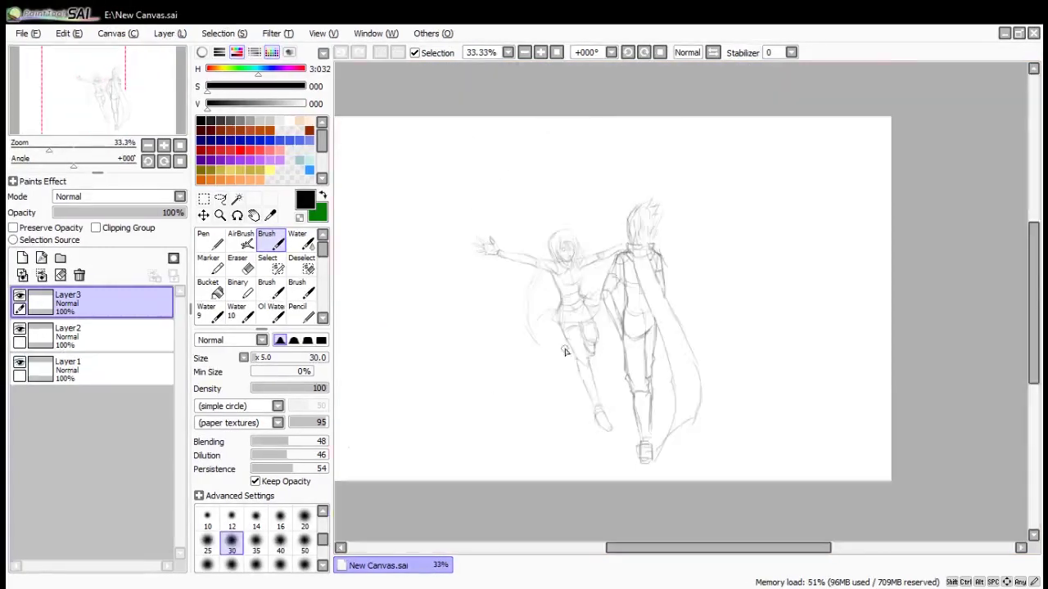
Sketch a horizontal ground line on both sides of the figures on Layer3 with the size 30 brush
scroll(565, 351, "down", 2)
key("End")
key("End")
key("End")
key("End")
key("End")
key("End")
key("End")
key("End")
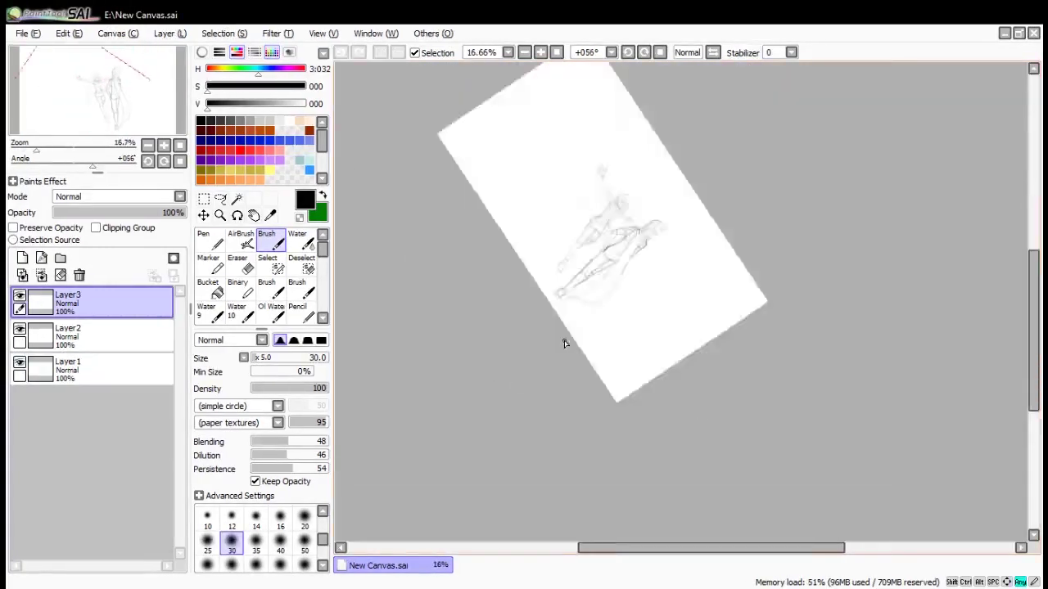
left_click_drag(593, 127, 593, 262)
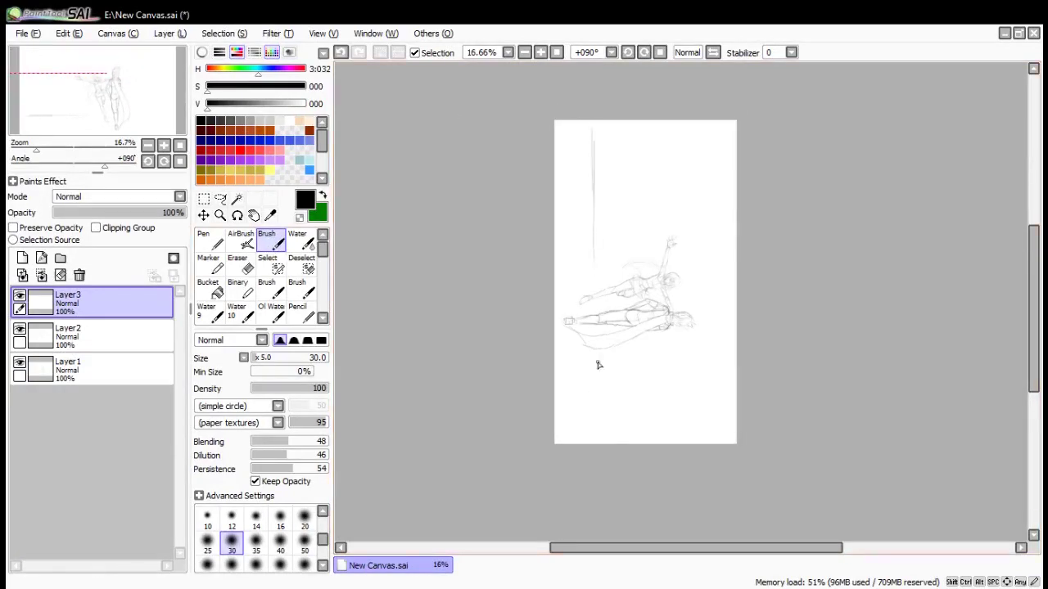
key("Delete")
key("Home")
scroll(627, 306, "down", 1)
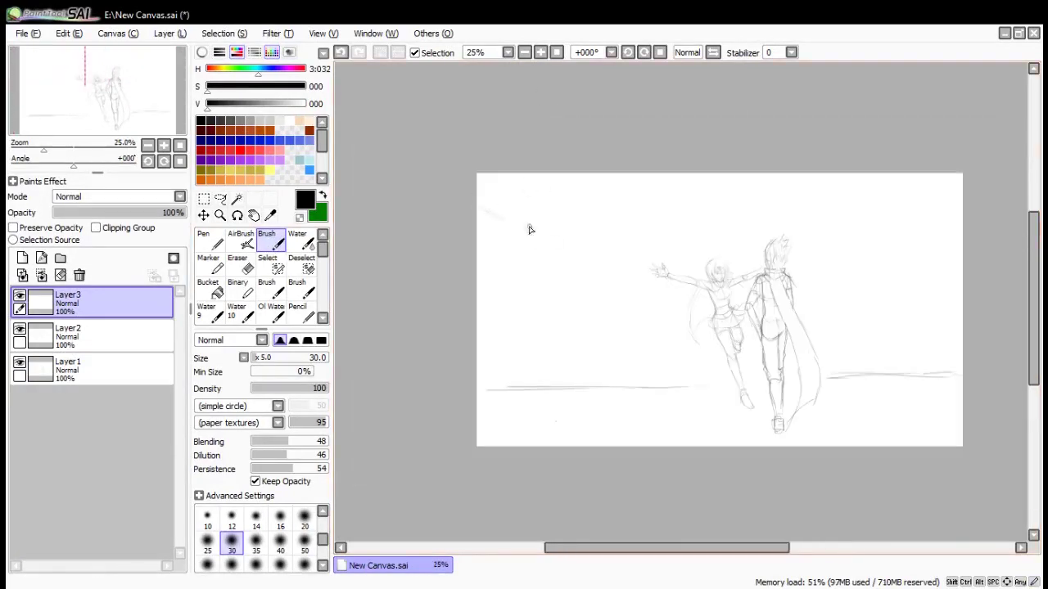
Rough in the first roof and wall lines of background buildings in the empty area beside the second figure
mouse_move(527, 233)
left_mouse_down()
mouse_move(525, 251)
mouse_move(553, 261)
left_mouse_up()
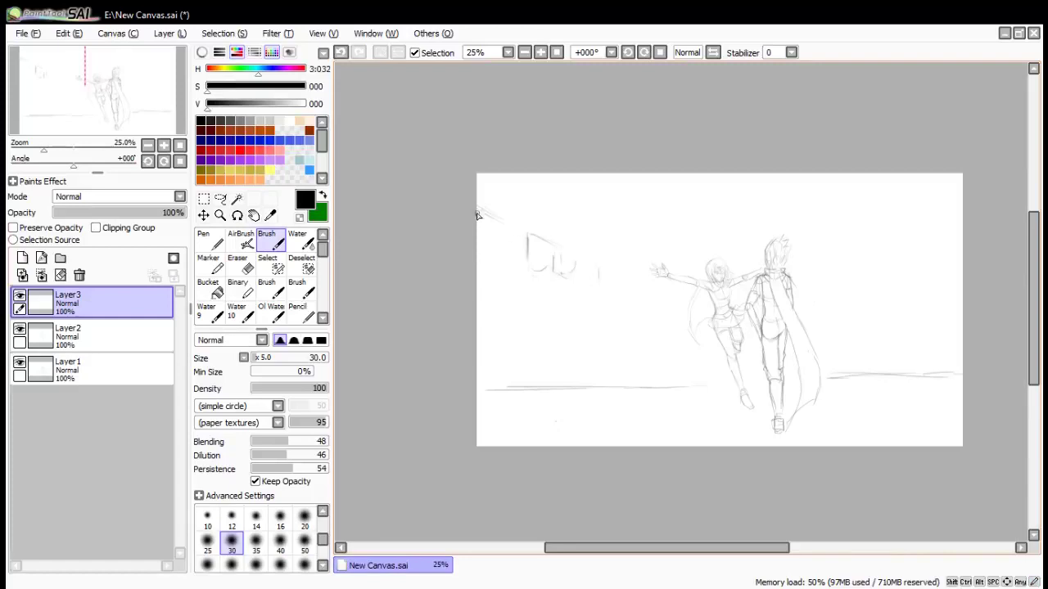
left_click_drag(512, 357, 515, 276)
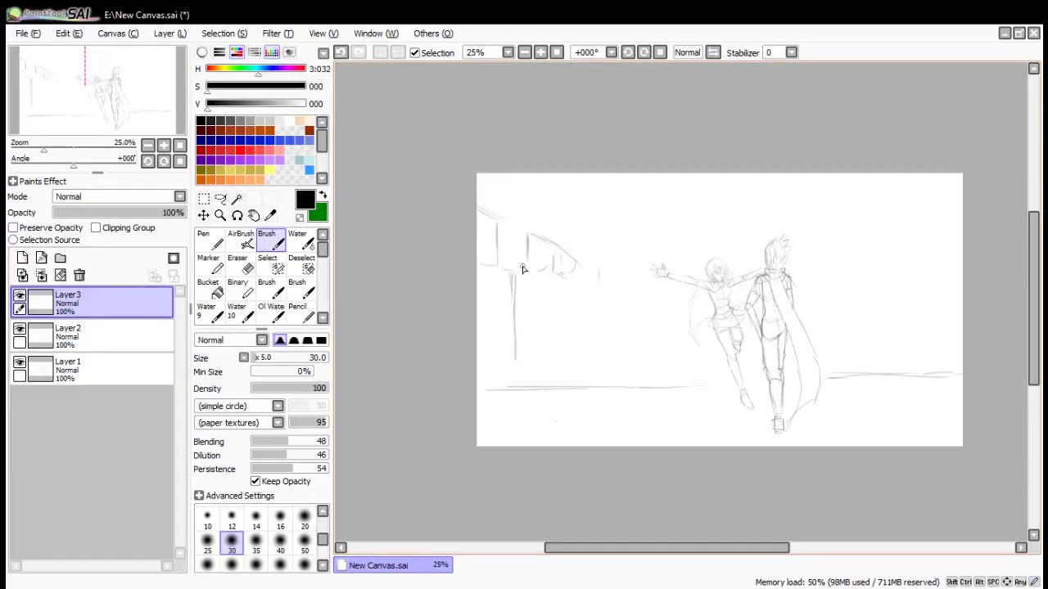
key("End")
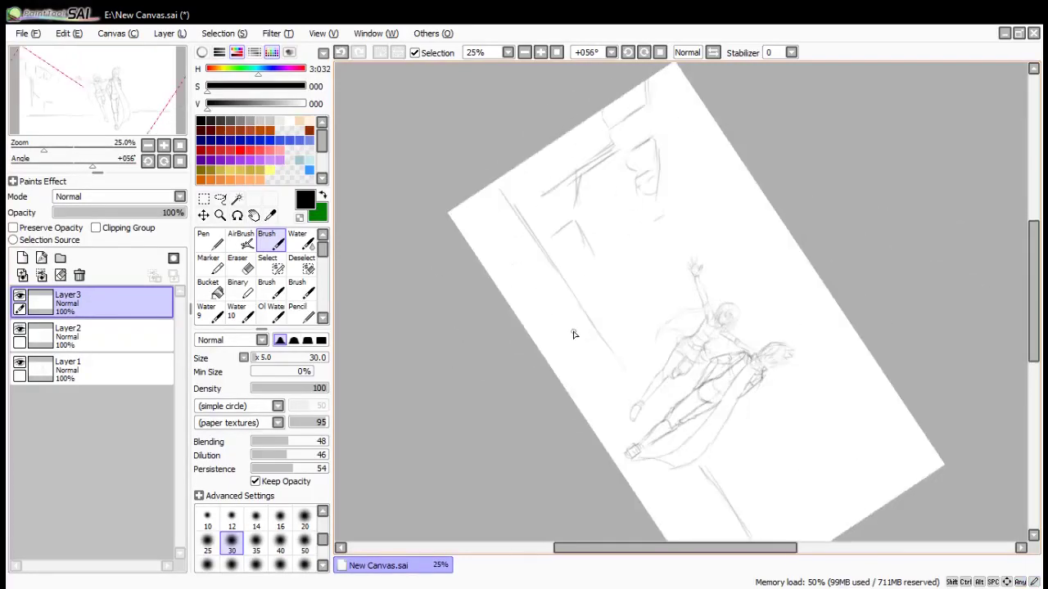
Erase the curved roof lines of the background building and redraw the roof edge as a straight slope
key("e")
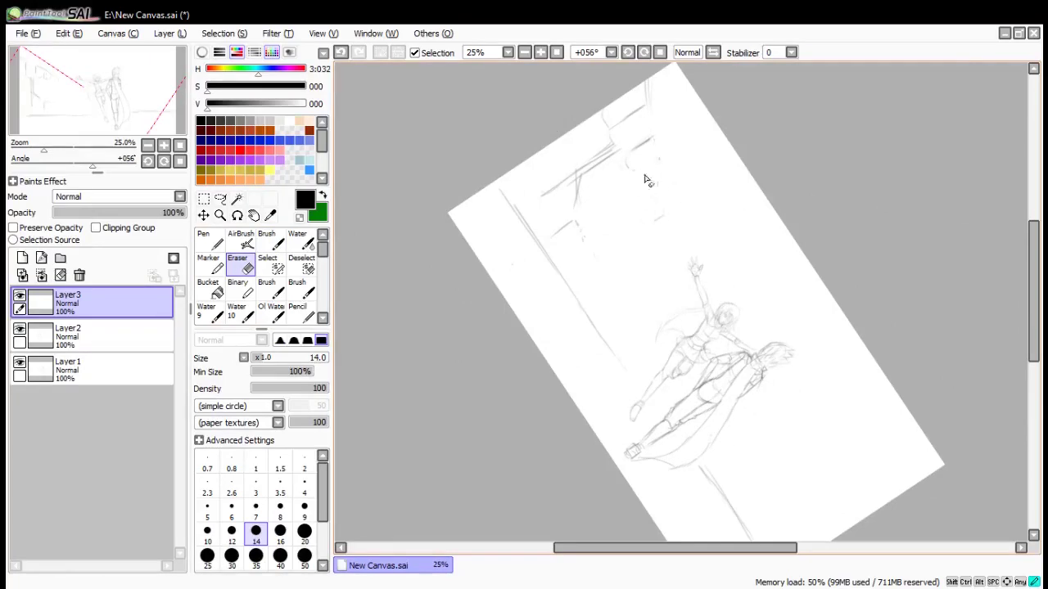
key("b")
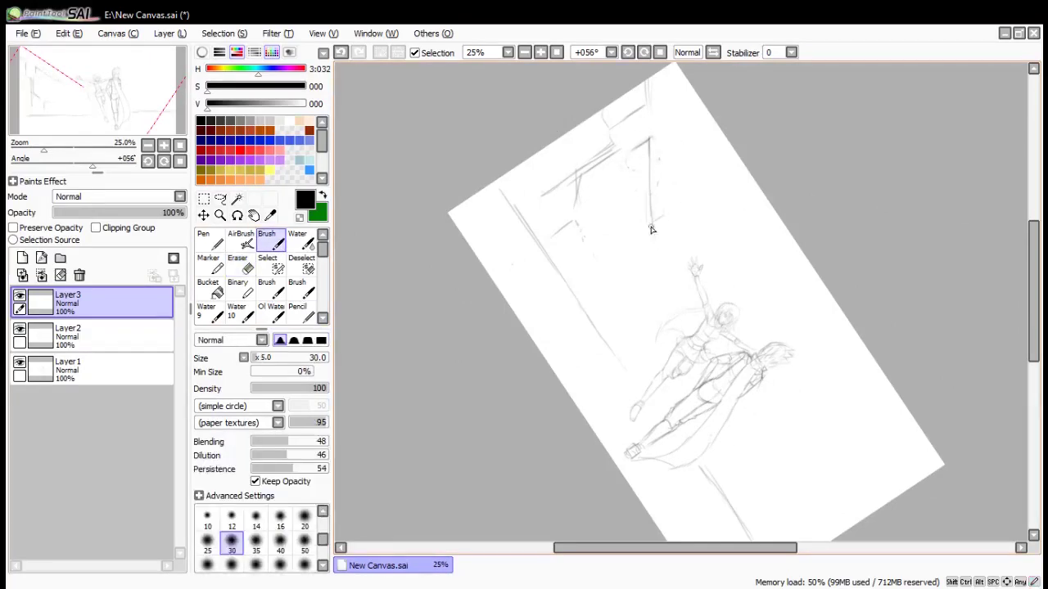
left_click_drag(652, 230, 594, 327)
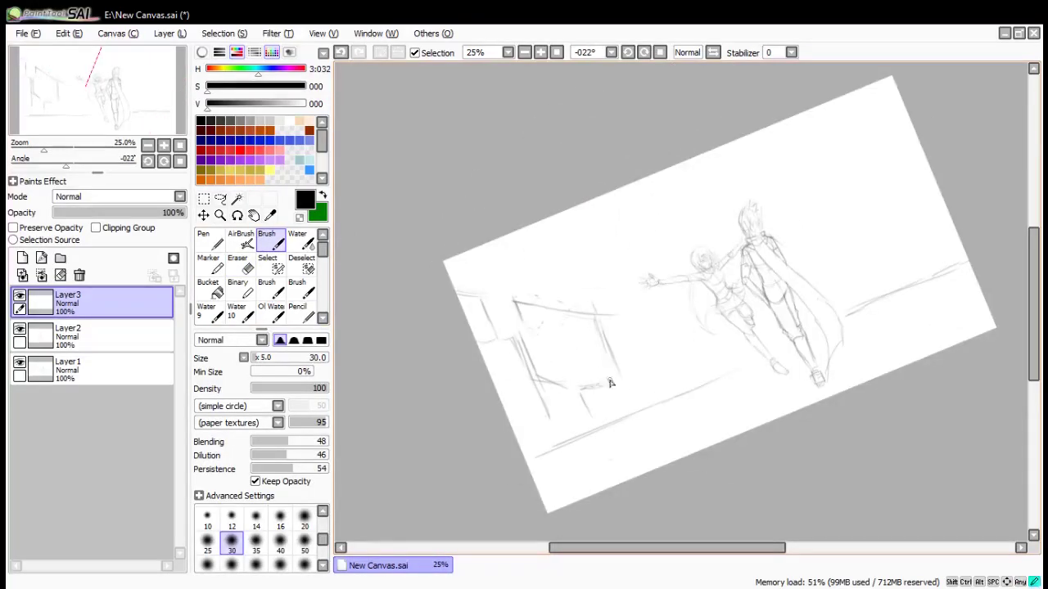
Sketch the background building's lower frame, with a roof band, supporting side lines and a ledge over a boxy opening
left_click_drag(534, 381, 552, 424)
left_click_drag(580, 390, 637, 406)
left_click_drag(515, 303, 525, 331)
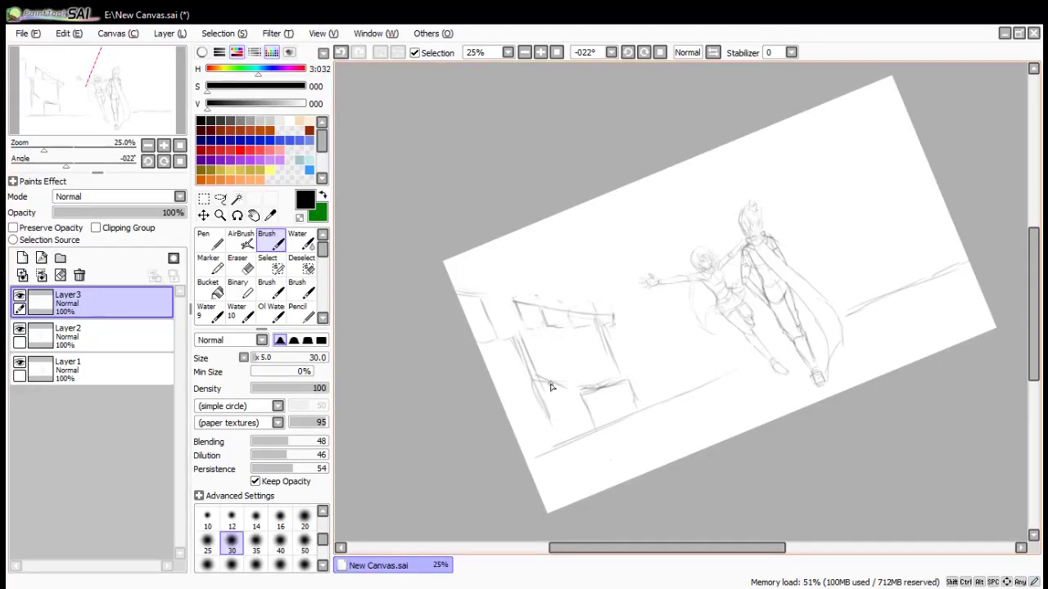
left_click_drag(554, 381, 602, 374)
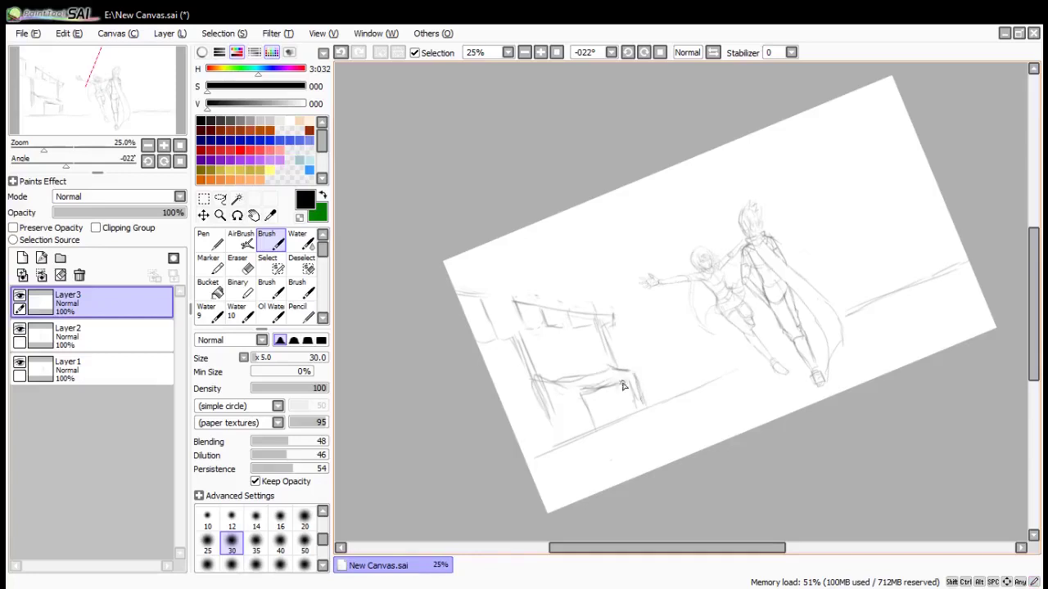
Sketch tall vertical posts behind the building and near the second figure's hand, with struts reaching the canvas's upper edge
left_click_drag(538, 232, 565, 301)
left_click_drag(541, 237, 552, 263)
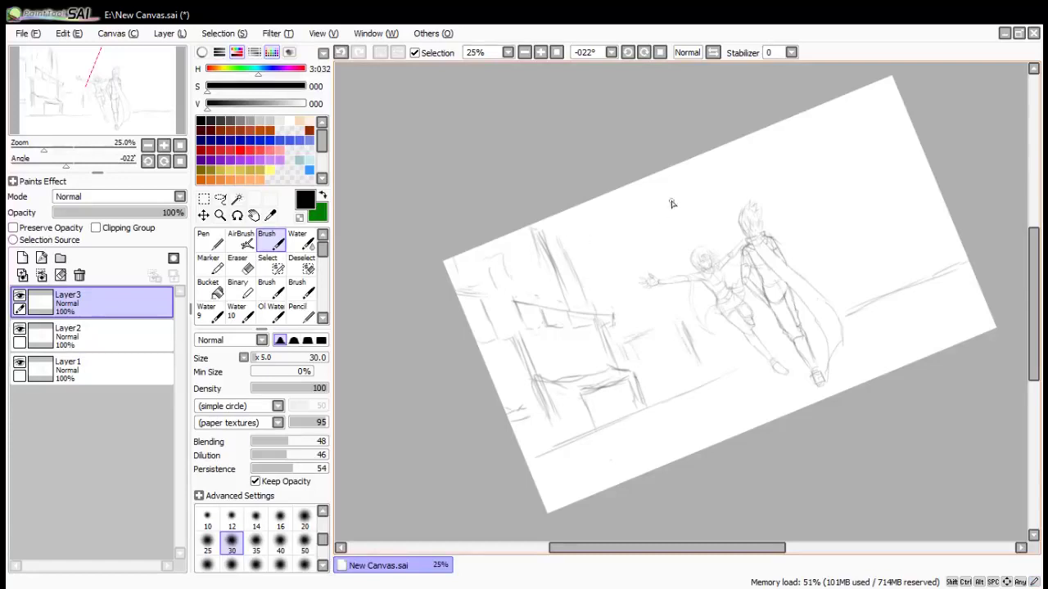
left_click_drag(647, 195, 667, 248)
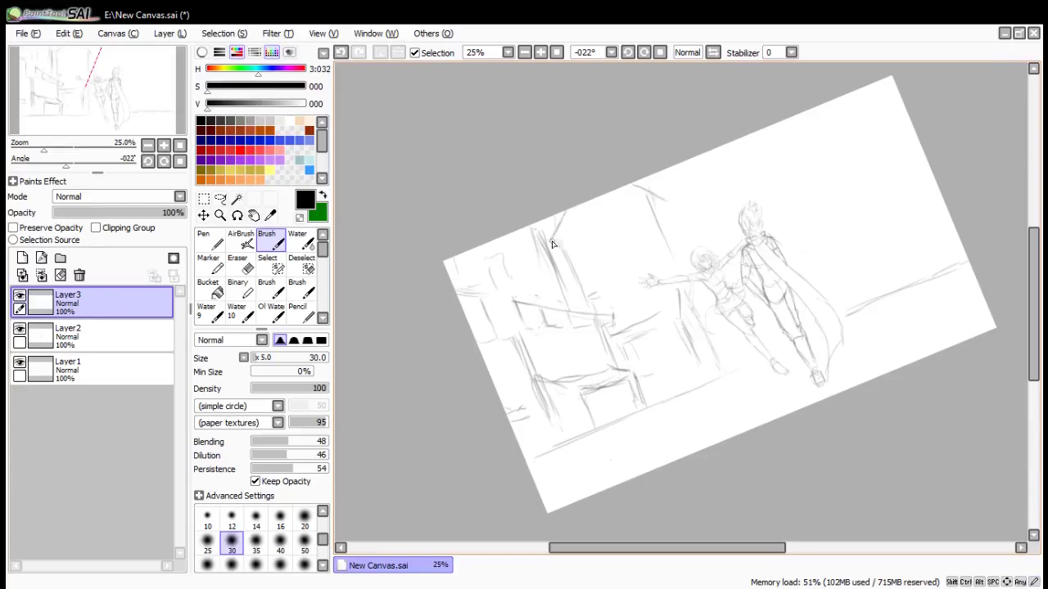
left_click_drag(561, 217, 554, 252)
Sketch a crossbeam connecting the two tall background posts
key("End")
key("End")
key("End")
key("End")
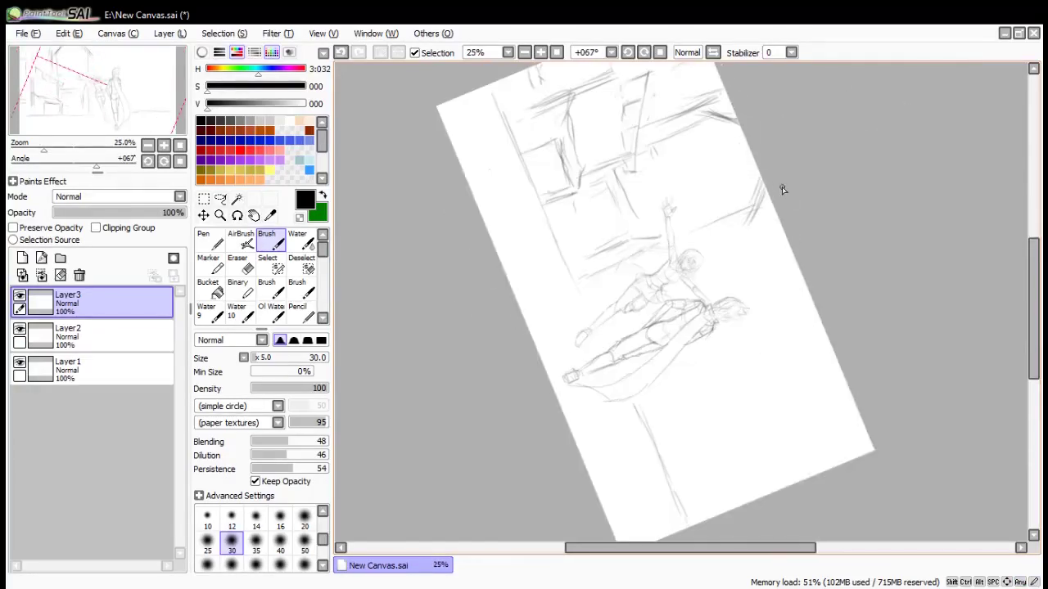
mouse_move(703, 122)
left_mouse_down()
mouse_move(728, 169)
mouse_move(717, 207)
left_mouse_up()
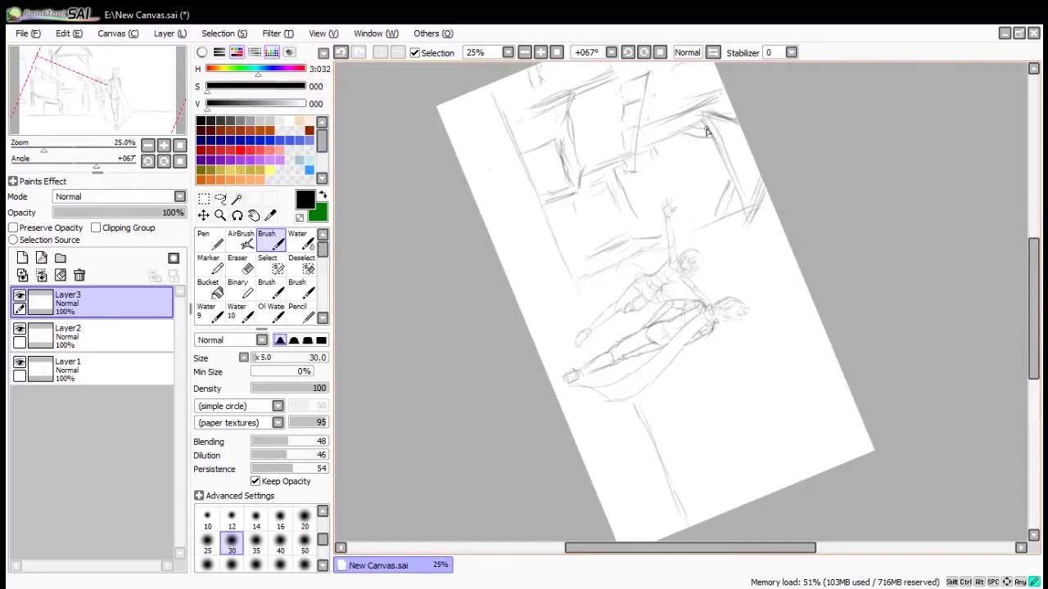
Erase the outer line of the brace joining the crossbeam to the left post and redraw the brace straighter
key("End")
key("End")
key("End")
key("End")
key("End")
key("End")
key("End")
key("End")
key("End")
key("End")
key("End")
key("End")
key("End")
key("End")
key("End")
key("End")
key("End")
key("End")
key("End")
key("End")
scroll(703, 115, "down", 1)
scroll(680, 110, "up", 5)
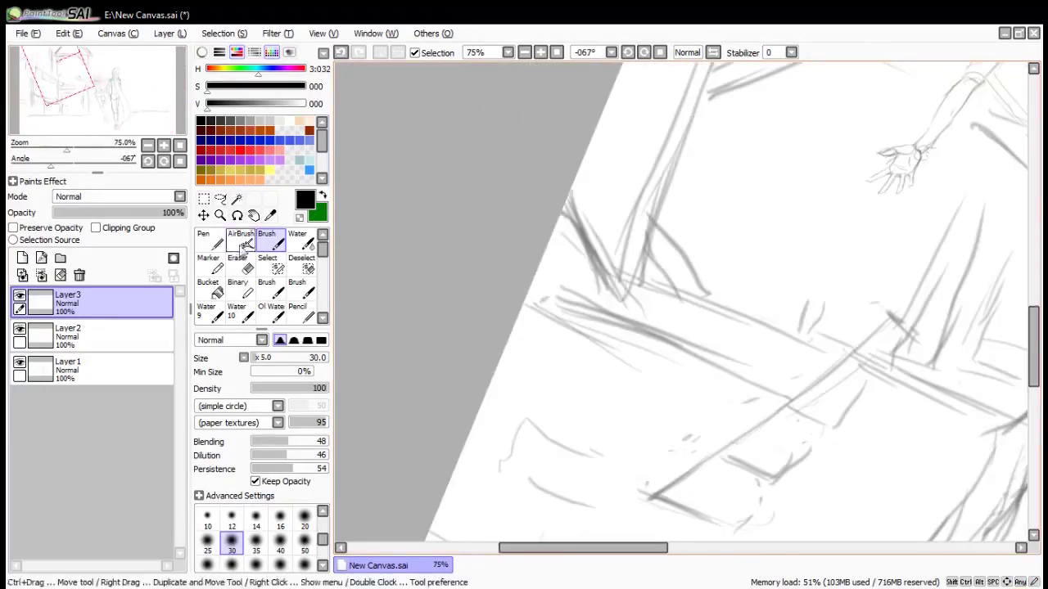
left_click(242, 262)
mouse_move(705, 290)
left_mouse_down()
mouse_move(670, 236)
mouse_move(679, 301)
left_mouse_up()
key("b")
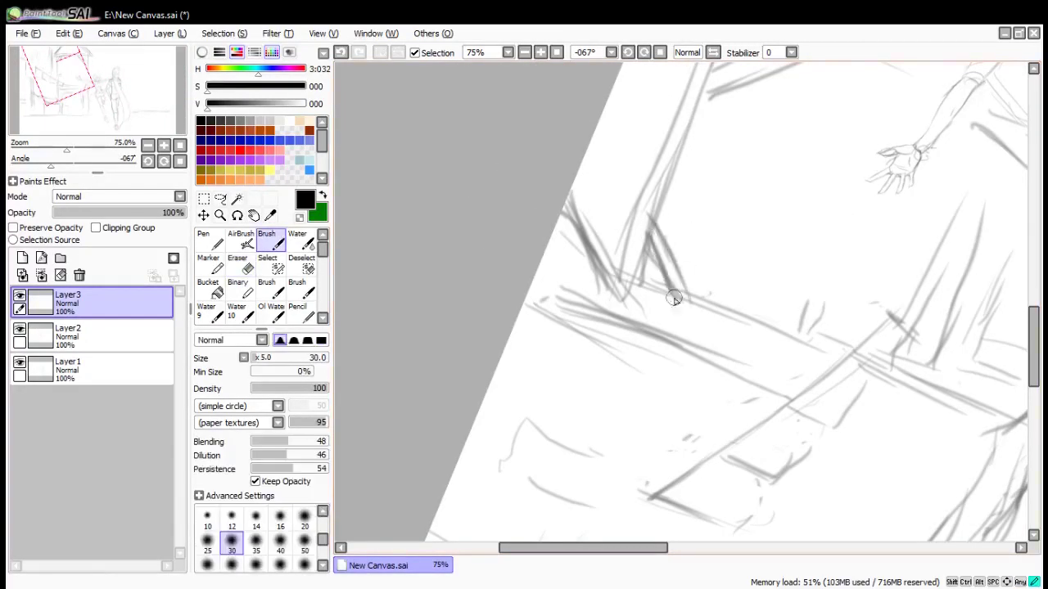
left_click_drag(687, 223, 655, 305)
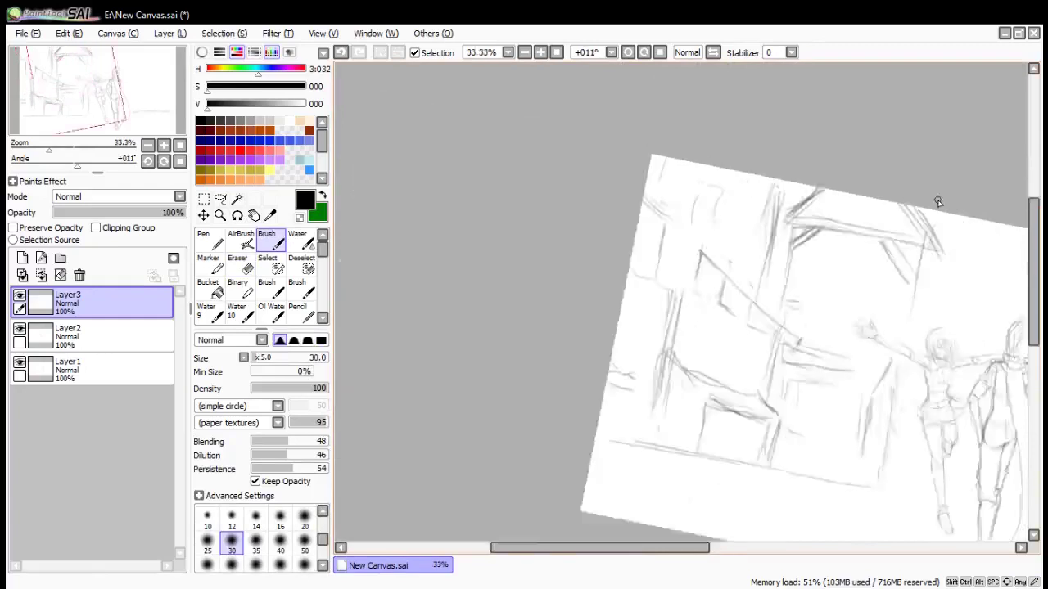
Enlarge the eraser to size 30 and clear the heavy strokes from the upper strut and the crossbeam braces
scroll(938, 202, "up", 2)
left_click(242, 263)
key("bracketright")
key("bracketright")
key("bracketright")
key("bracketright")
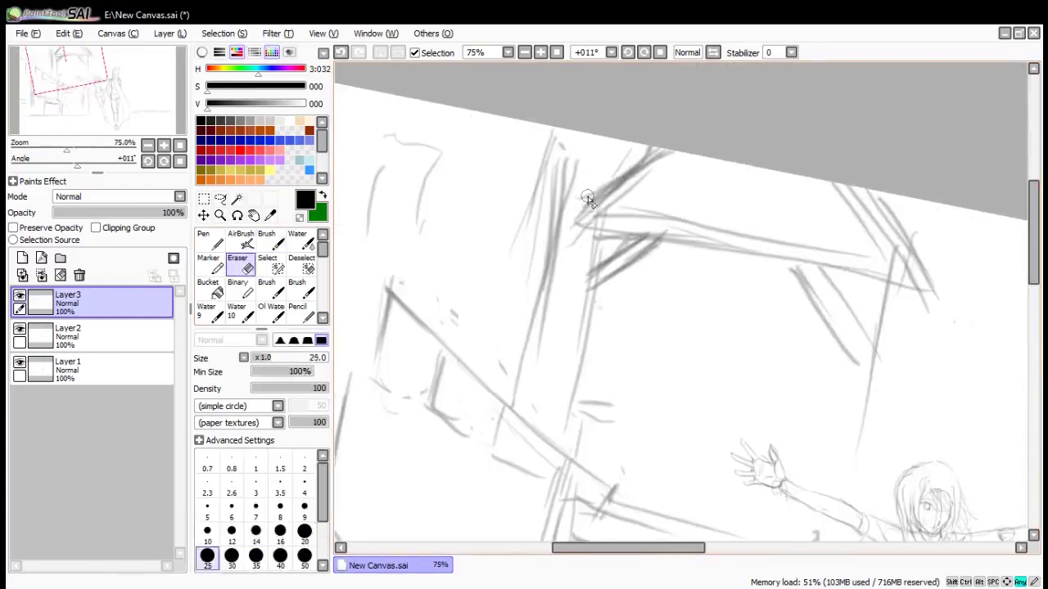
left_click_drag(590, 199, 641, 162)
left_click_drag(635, 247, 651, 245)
left_click_drag(788, 258, 856, 362)
Redraw the brace between the crossbeam and the right post and clean its inner side with the eraser
left_click(271, 240)
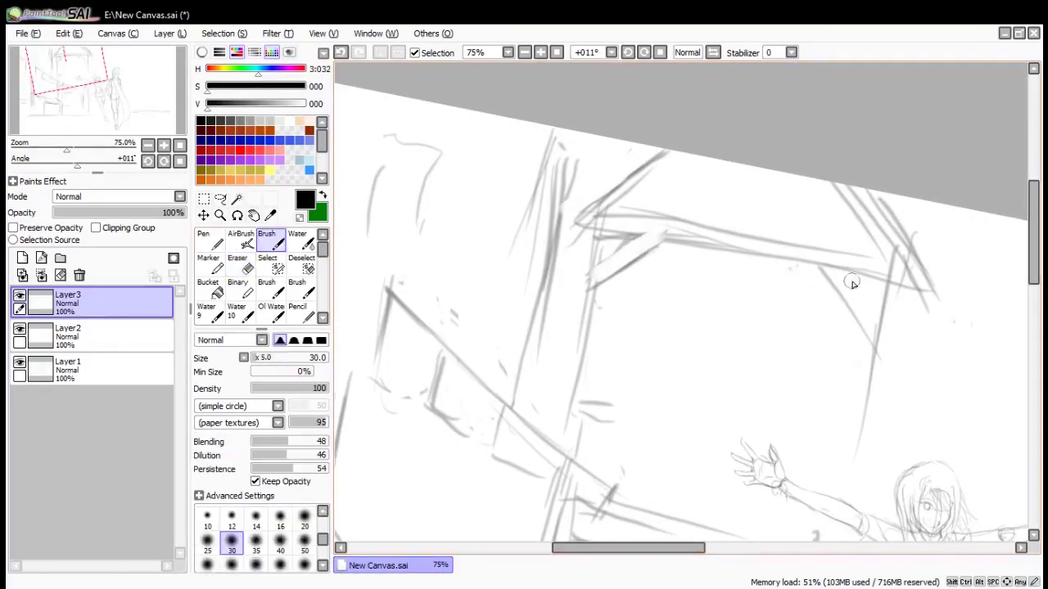
left_click_drag(806, 263, 866, 355)
mouse_move(832, 267)
left_mouse_down()
mouse_move(872, 324)
mouse_move(877, 337)
mouse_move(868, 340)
left_mouse_up()
left_click(240, 263)
mouse_move(807, 265)
left_mouse_down()
mouse_move(860, 331)
mouse_move(852, 356)
left_mouse_up()
scroll(458, 115, "down", 2)
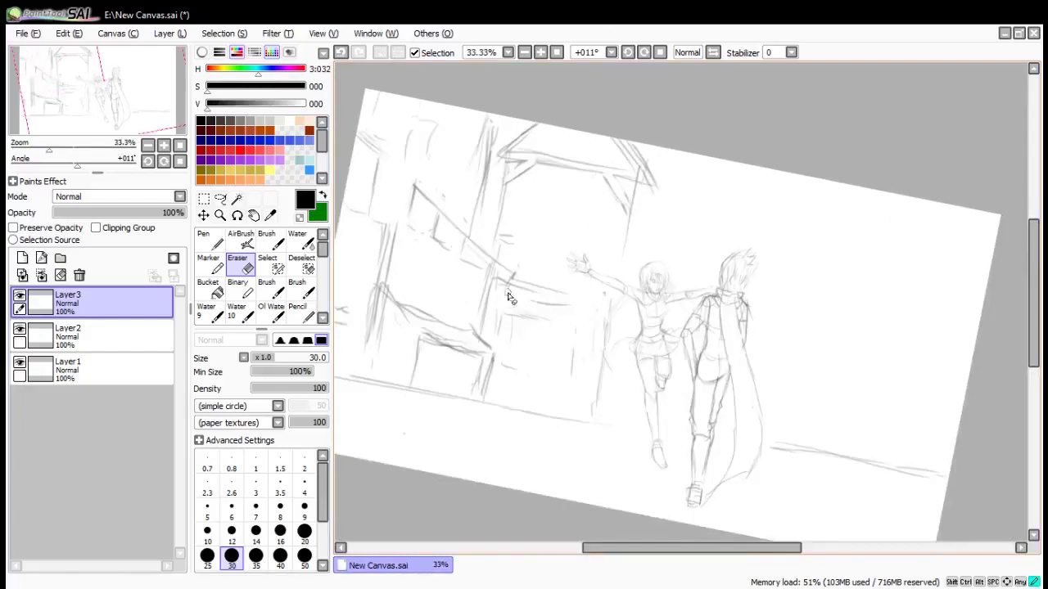
Erase the heavy strokes of the tall post left of the beam-framed building and sketch an arched window between its two posts
left_click_drag(480, 220, 492, 131)
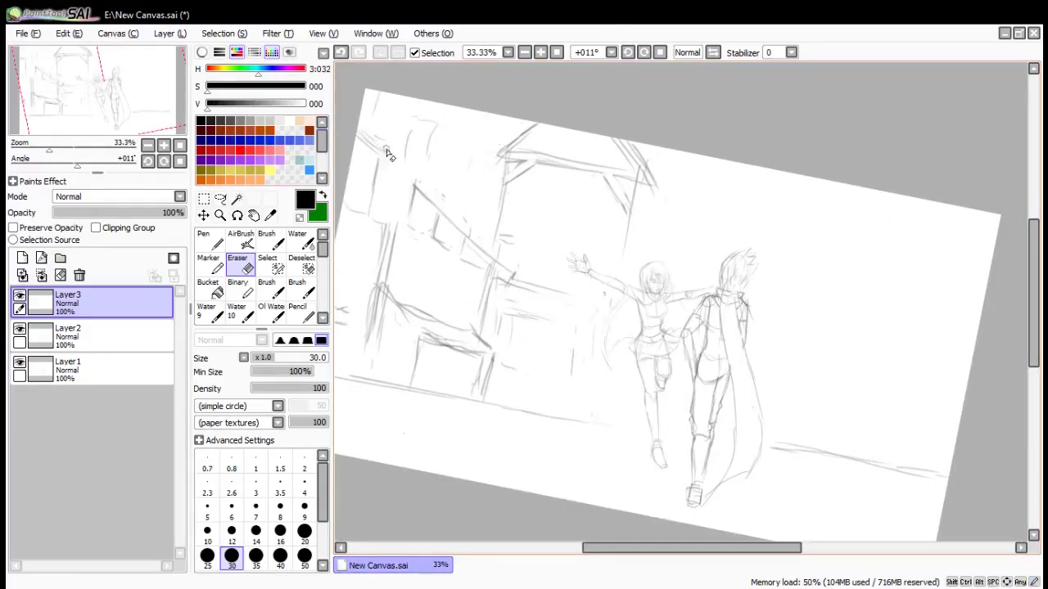
key("b")
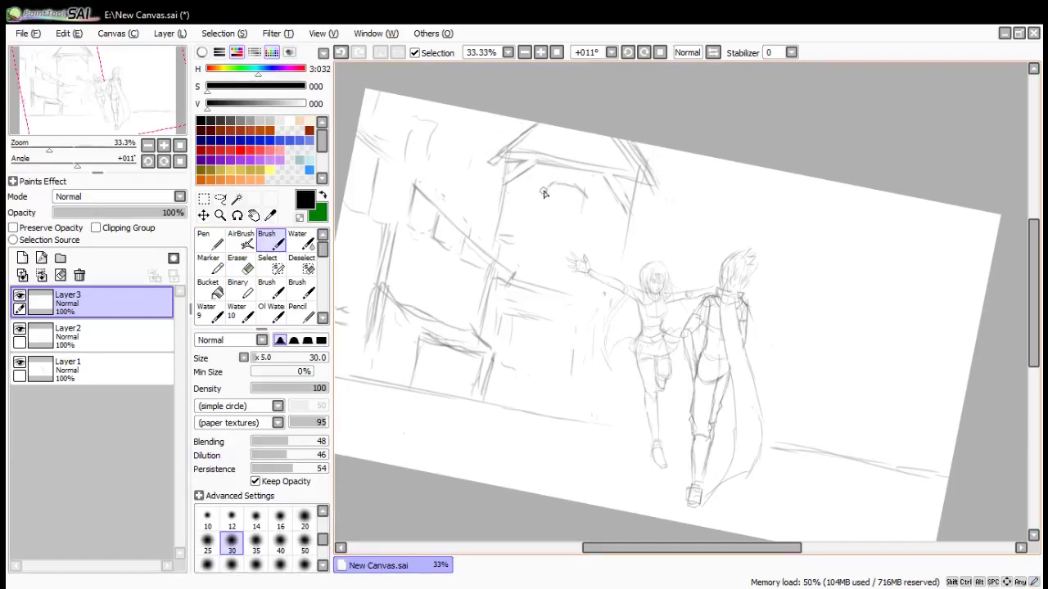
mouse_move(543, 193)
left_mouse_down()
mouse_move(555, 236)
mouse_move(547, 202)
left_mouse_up()
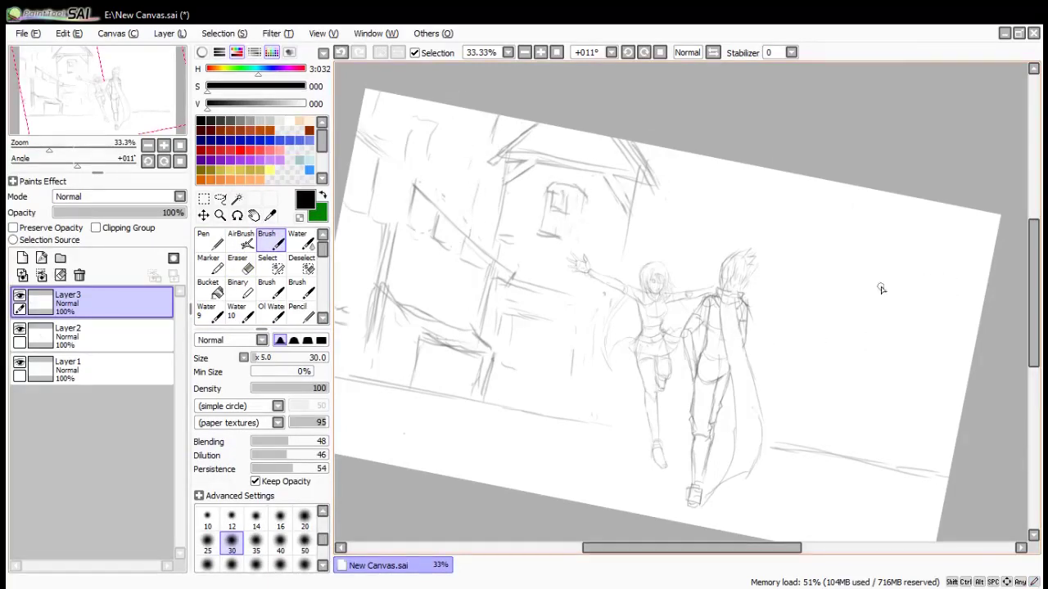
left_click_drag(654, 289, 748, 221)
scroll(748, 221, "up", 1)
scroll(748, 221, "down", 1)
left_click(24, 259)
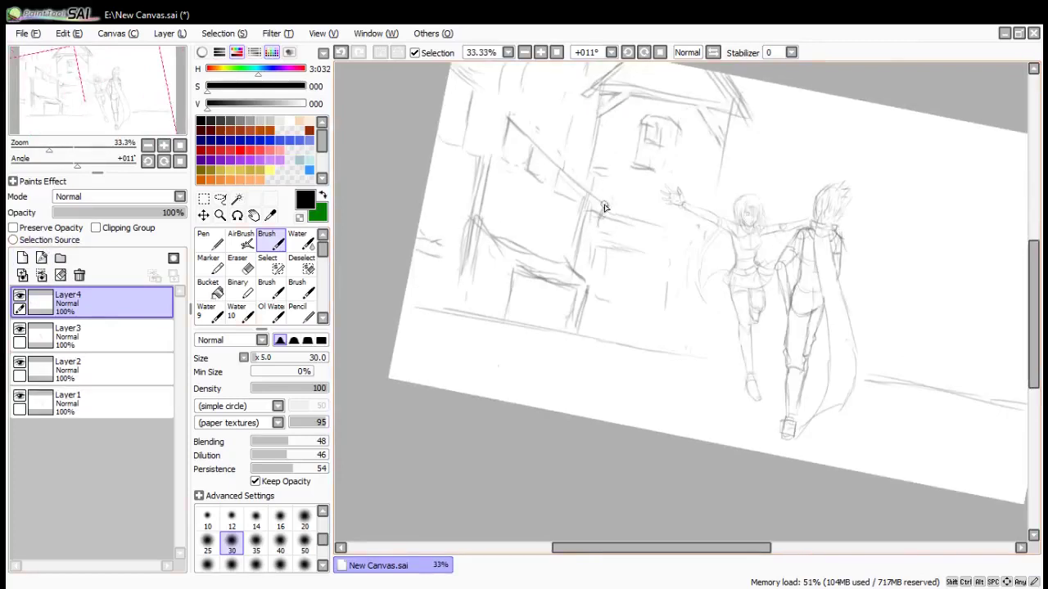
left_click_drag(603, 222, 624, 210)
mouse_move(604, 220)
left_mouse_down()
mouse_move(594, 259)
mouse_move(604, 246)
left_mouse_up()
key("ctrl+z")
key("ctrl+z")
key("ctrl+z")
key("ctrl+z")
key("ctrl+z")
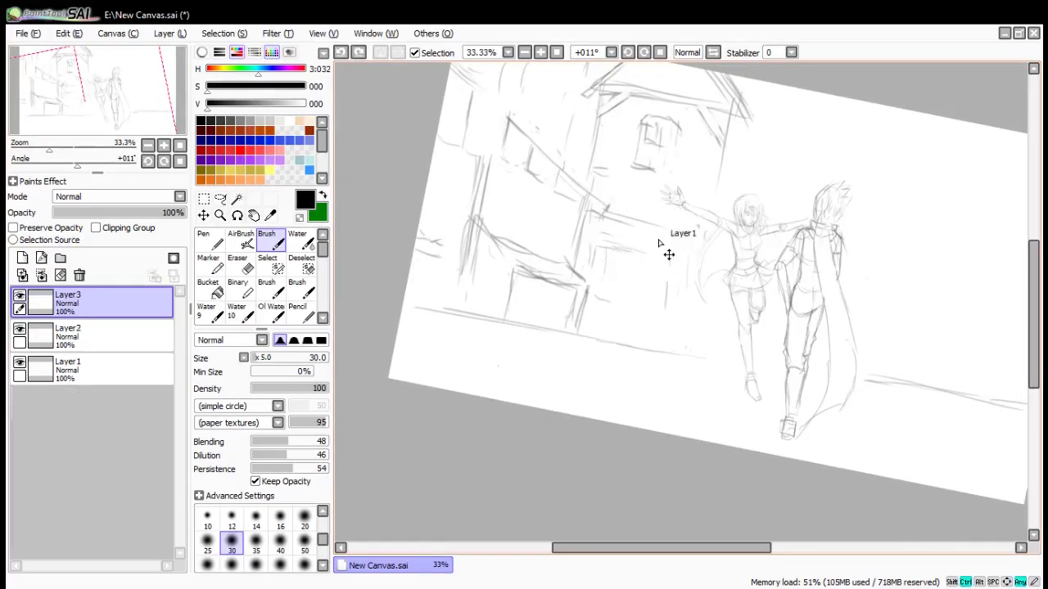
Redraw the upper part of the tall post beside the beam-framed building with firmer lines
scroll(618, 150, "up", 2)
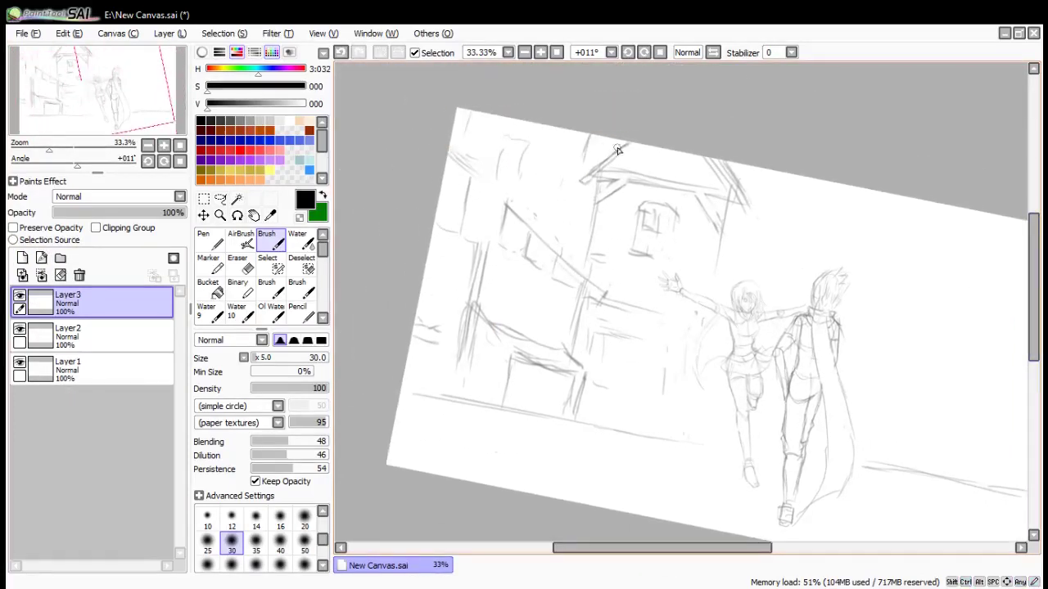
left_click_drag(589, 135, 565, 249)
left_click_drag(448, 144, 514, 196)
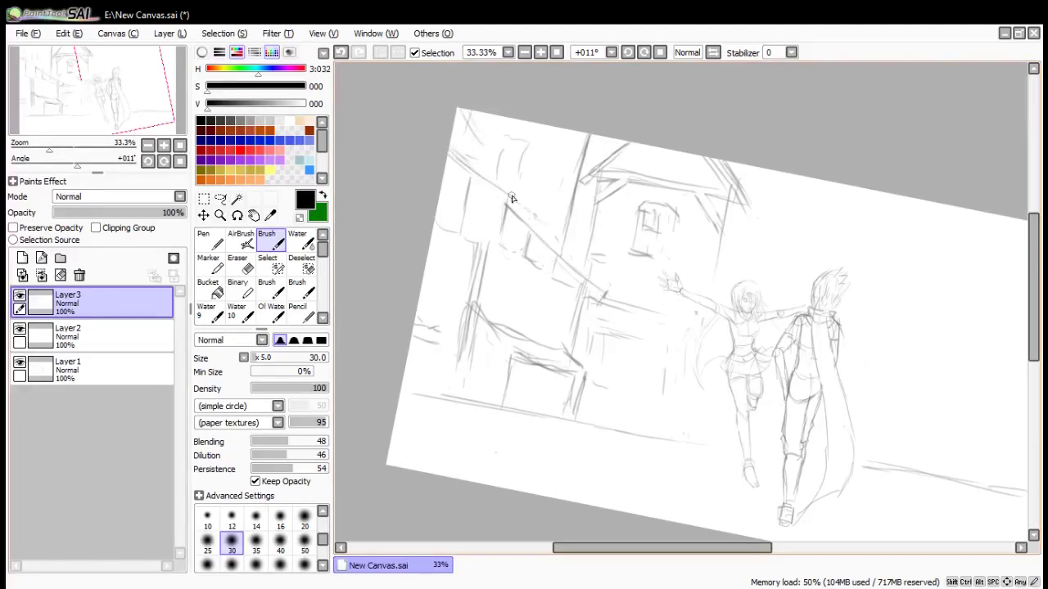
key("ctrl+z")
left_click_drag(461, 138, 499, 181)
key("ctrl+z")
mouse_move(585, 134)
left_mouse_down()
mouse_move(565, 214)
mouse_move(514, 193)
mouse_move(559, 244)
left_mouse_up()
mouse_move(597, 174)
left_mouse_down()
mouse_move(581, 260)
mouse_move(652, 257)
left_mouse_up()
Close the bottom of the arched window and sketch a straight edge from the awning's end towards the leaping figure
key("End")
key("End")
key("End")
key("End")
key("End")
left_click(242, 264)
left_click(267, 239)
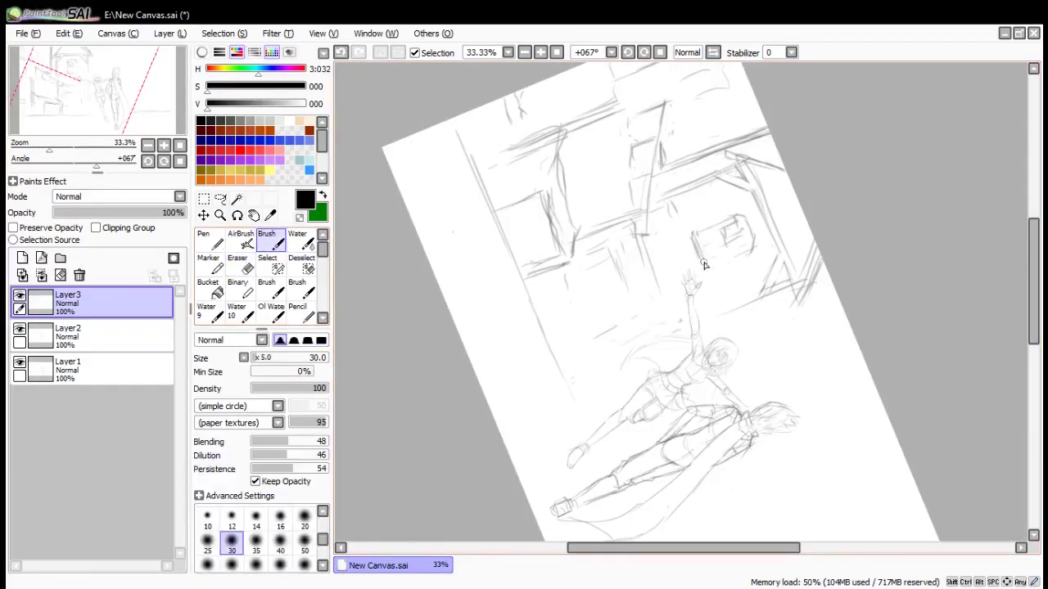
left_click_drag(648, 237, 680, 317)
left_click_drag(726, 313, 728, 325)
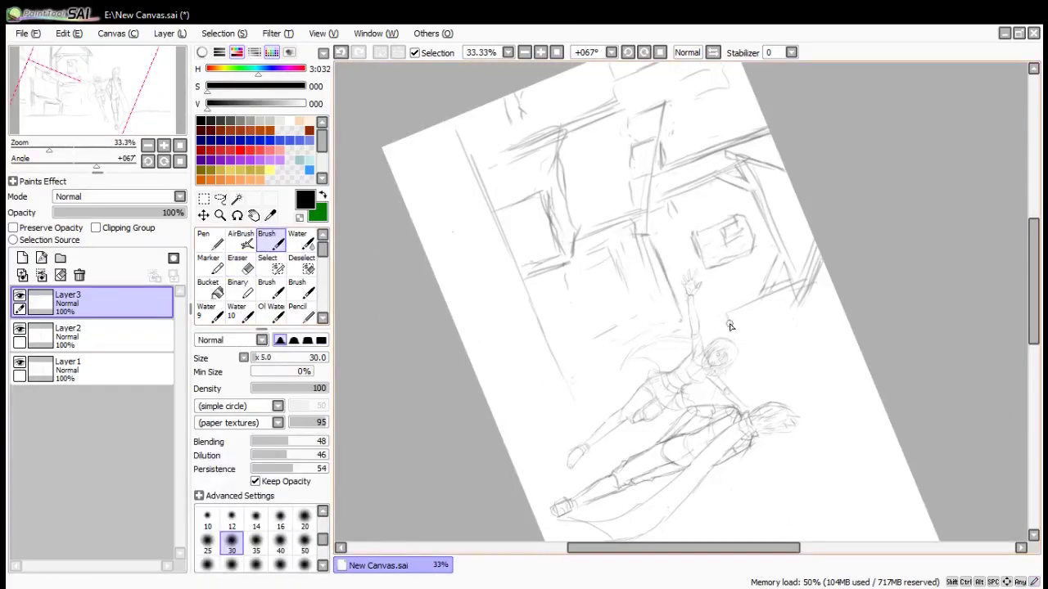
Sketch hanging scalloped fabric flaps along the slanted edge of the market stall's awning
left_click_drag(704, 262, 454, 195)
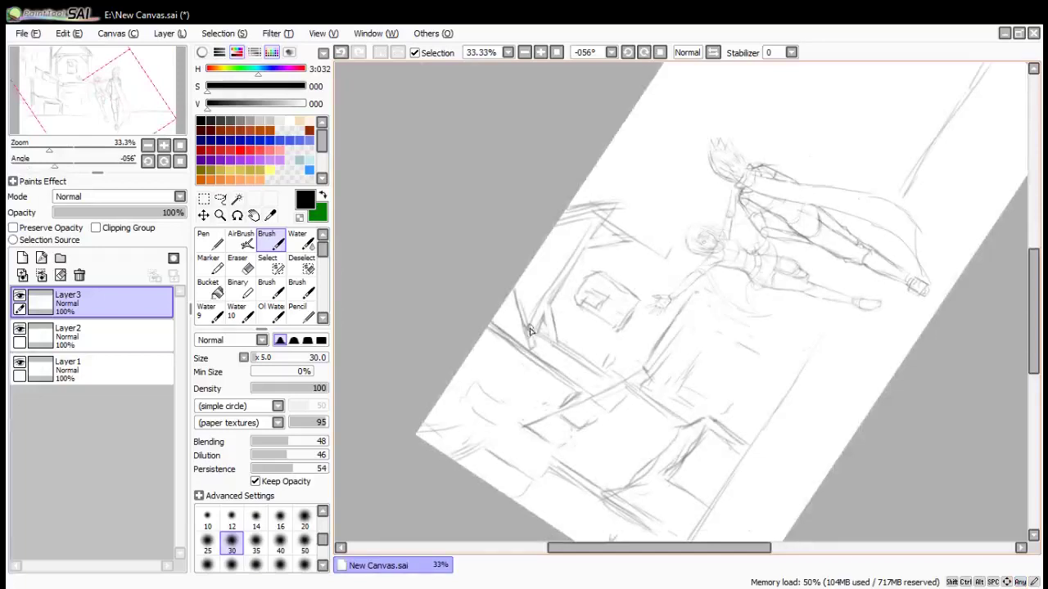
left_click_drag(535, 484, 548, 447)
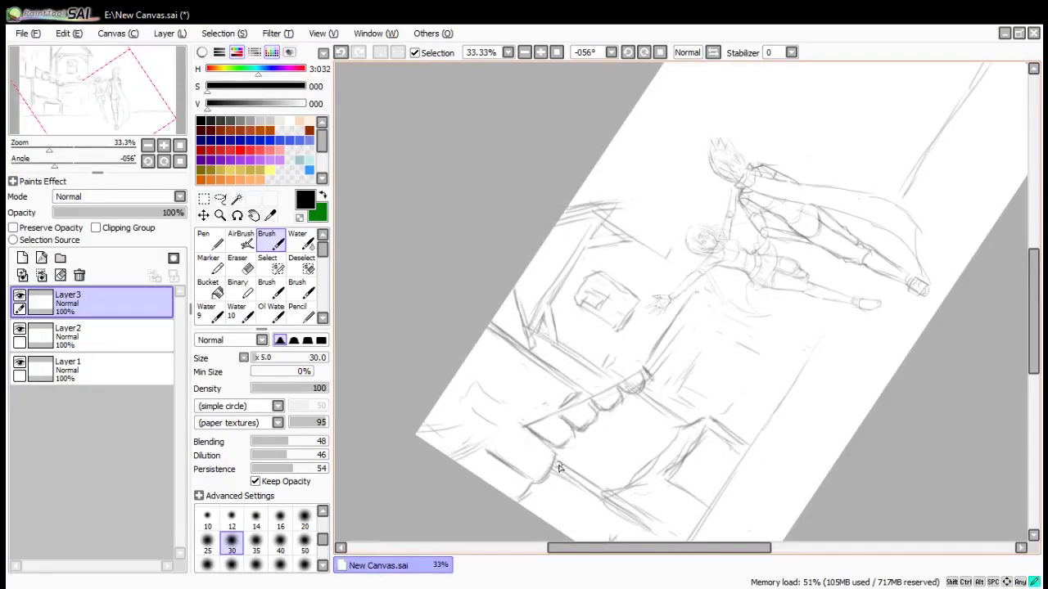
scroll(559, 468, "up", 1)
left_click_drag(587, 323, 664, 382)
Strengthen the edges of the stall's counter and erase the excess lines of the stall's front post
key("End")
key("End")
key("End")
key("End")
key("End")
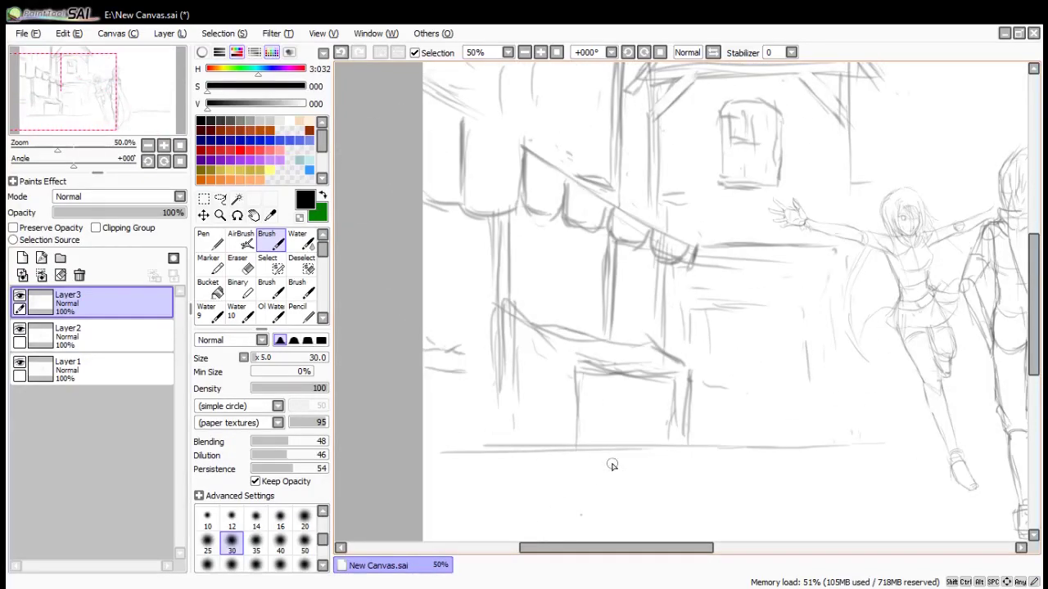
mouse_move(560, 333)
left_mouse_down()
mouse_move(601, 362)
mouse_move(660, 367)
mouse_move(587, 365)
mouse_move(671, 370)
left_mouse_up()
key("e")
key("End")
key("b")
left_click_drag(515, 285, 562, 329)
key("e")
left_click_drag(509, 245, 475, 408)
scroll(472, 381, "down", 1)
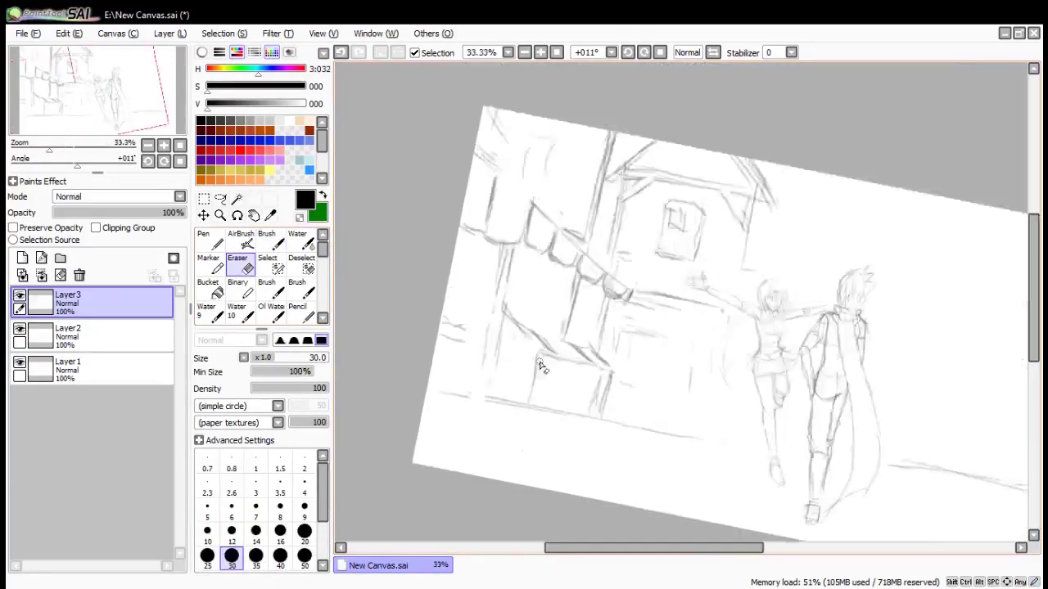
Sketch the rounded outline of a barrel beside the stall at the canvas edge and undo the last stroke
scroll(469, 352, "up", 1)
left_click(271, 240)
mouse_move(432, 280)
left_mouse_down()
mouse_move(497, 299)
mouse_move(498, 353)
mouse_move(477, 416)
left_mouse_up()
left_click_drag(405, 414, 460, 428)
left_click_drag(416, 338, 490, 357)
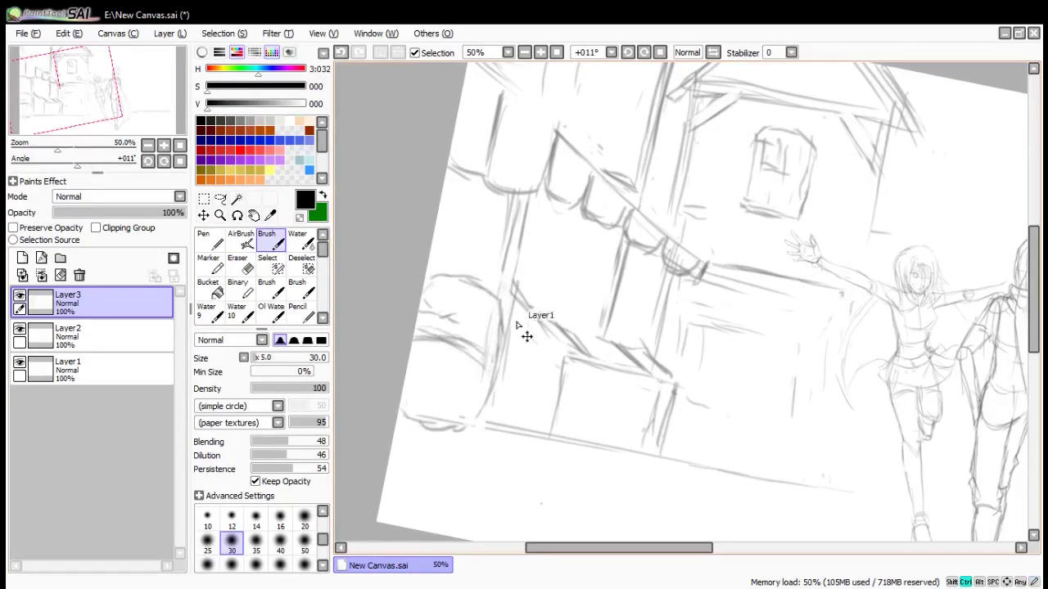
key("ctrl+z")
Draw the barrel's staves, middle hoop, lid and base edge
scroll(471, 213, "down", 3)
key("End")
key("End")
key("End")
key("End")
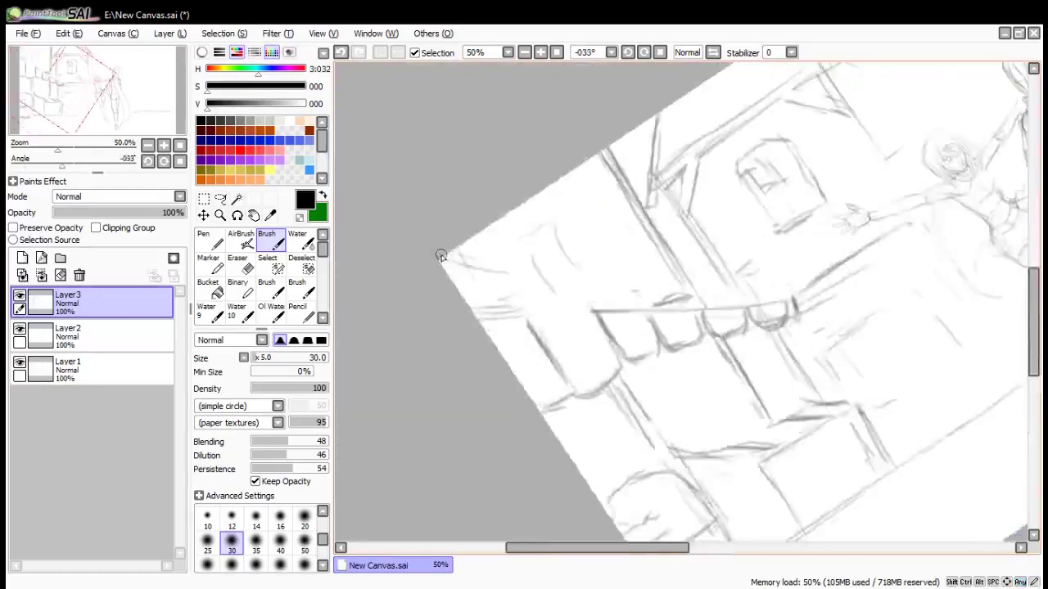
mouse_move(647, 499)
left_mouse_down()
mouse_move(472, 328)
mouse_move(464, 383)
mouse_move(497, 426)
left_mouse_up()
left_click_drag(457, 313, 517, 417)
left_click_drag(477, 307, 501, 330)
left_click_drag(532, 368, 538, 379)
left_click_drag(452, 316, 437, 337)
left_click_drag(496, 305, 447, 330)
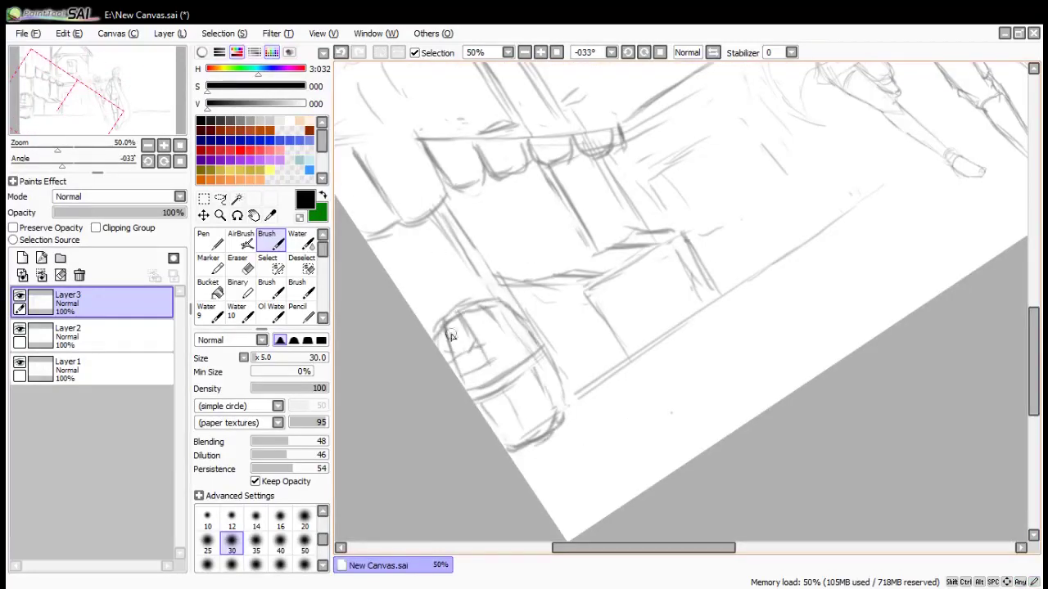
left_click_drag(521, 434, 561, 415)
Touch up the barrel's rim and add short hatching strokes to its rim and middle hoop
left_click(240, 264)
key("b")
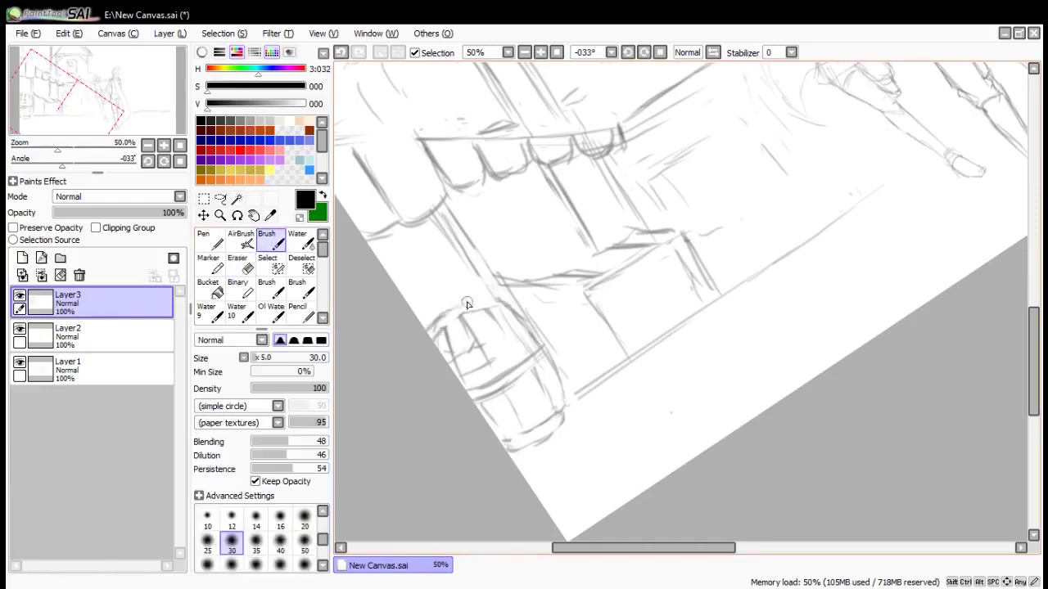
left_click_drag(440, 321, 452, 324)
left_click_drag(478, 302, 482, 309)
left_click_drag(478, 387, 495, 393)
left_click_drag(524, 362, 531, 370)
Hatch alternate flaps of the stall's scalloped awning to suggest stripes
left_click_drag(445, 143, 437, 154)
left_click_drag(468, 143, 455, 178)
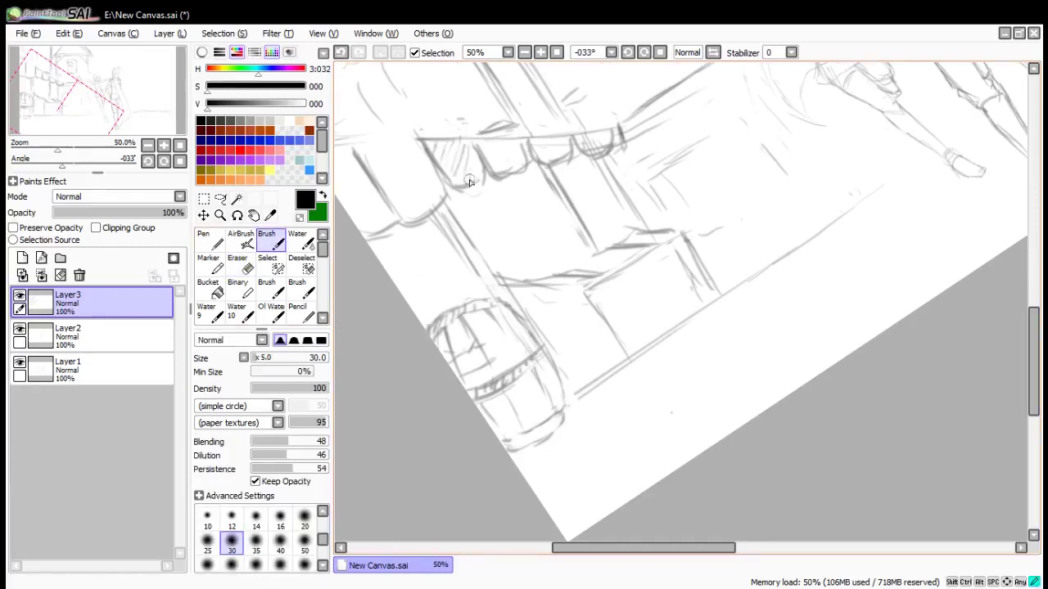
left_click_drag(544, 141, 561, 157)
scroll(623, 103, "down", 3)
scroll(522, 404, "up", 2)
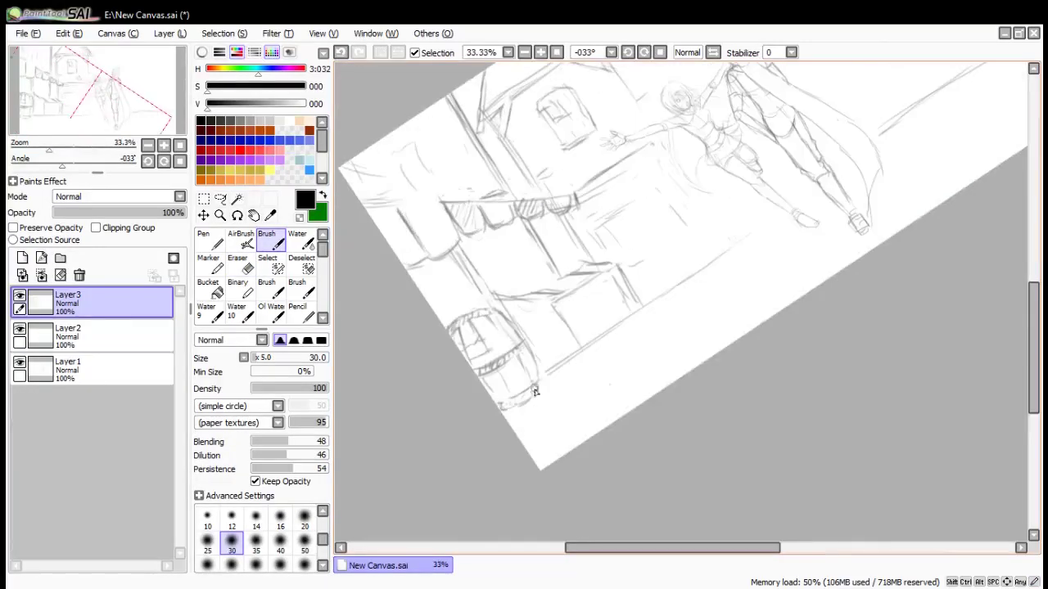
scroll(678, 171, "down", 1)
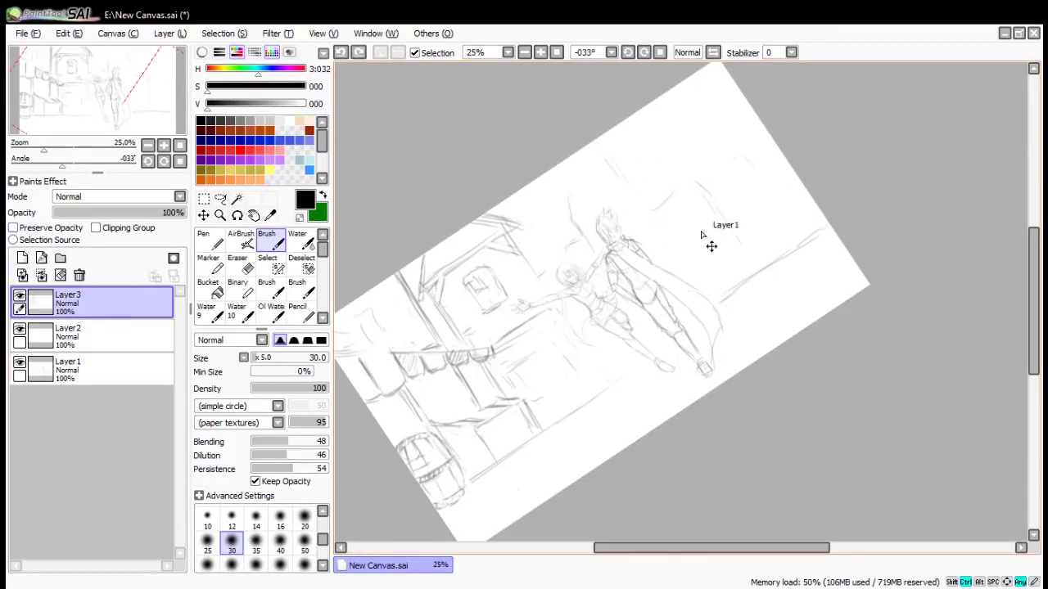
Erase the rough strokes inside the arched window and sketch crossing window bars
scroll(495, 250, "up", 4)
key("e")
left_click_drag(489, 367, 460, 322)
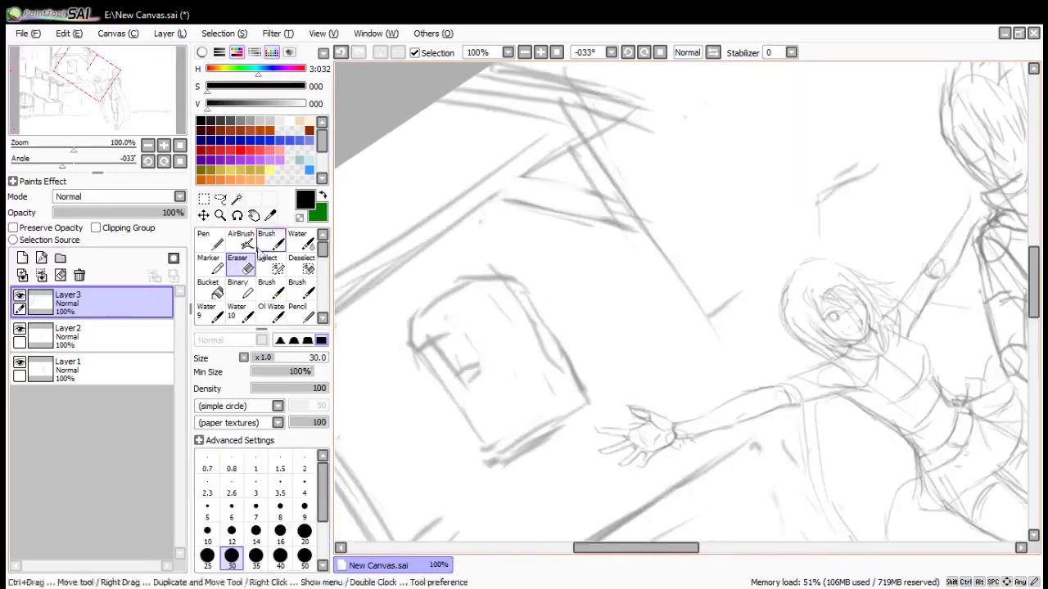
left_click(272, 241)
mouse_move(459, 372)
left_mouse_down()
mouse_move(527, 327)
mouse_move(519, 343)
mouse_move(540, 425)
left_mouse_up()
left_click_drag(483, 329, 544, 421)
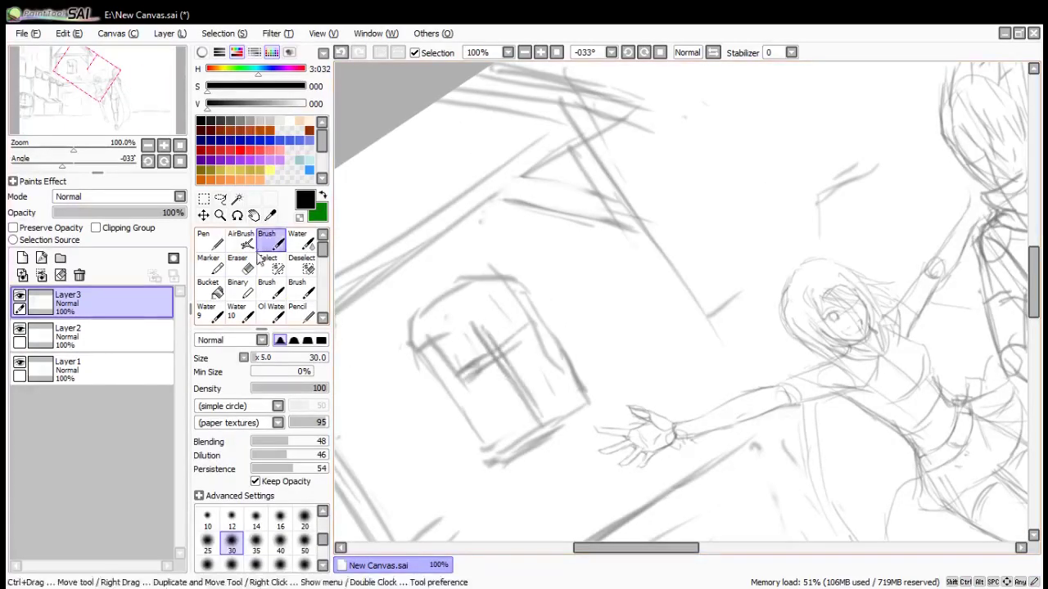
Reduce the eraser to size 12 and clean up the crossing and edges of the window bars
left_click(241, 264)
key("bracketleft")
key("bracketleft")
key("bracketleft")
key("bracketleft")
key("bracketleft")
left_click_drag(496, 346, 487, 358)
scroll(462, 369, "down", 2)
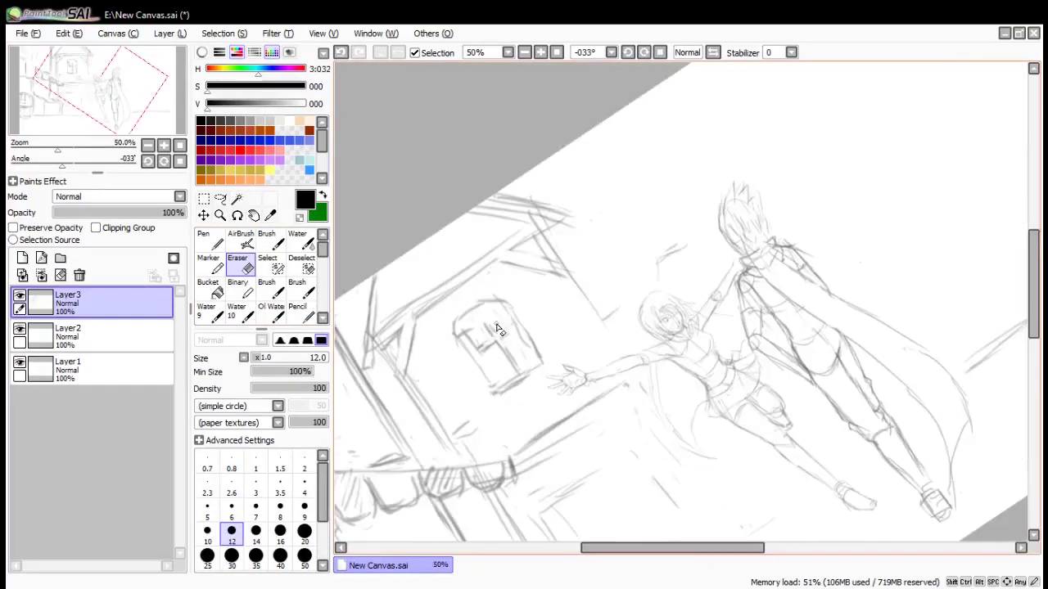
key("b")
key("e")
left_click_drag(515, 332, 539, 355)
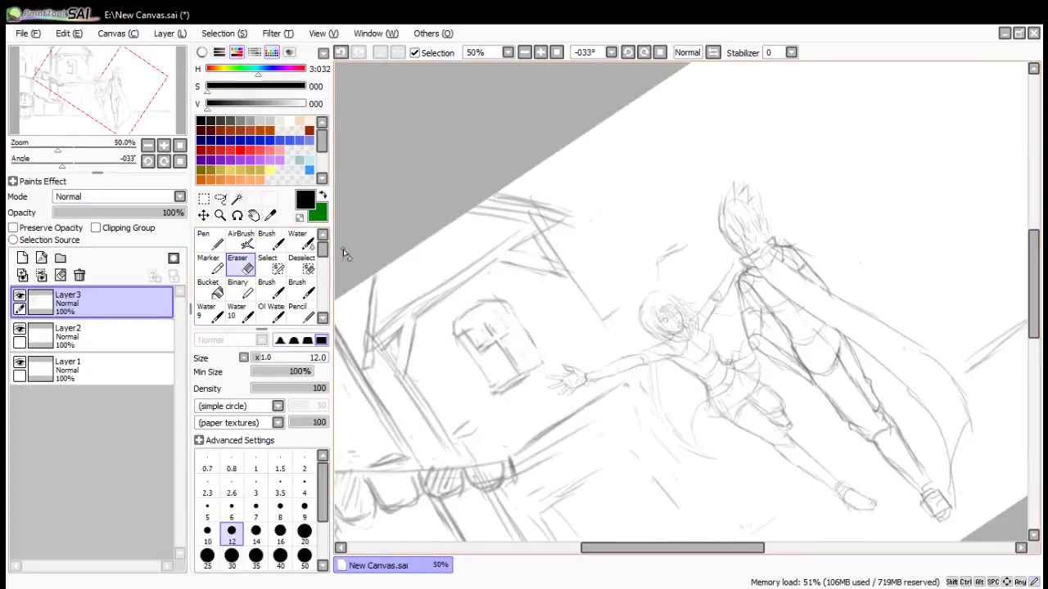
Redraw the top and both sides of the arched window's frame
left_click(272, 242)
left_click_drag(456, 329, 497, 309)
left_click_drag(502, 301, 535, 352)
left_click_drag(457, 332, 491, 385)
scroll(550, 360, "down", 2)
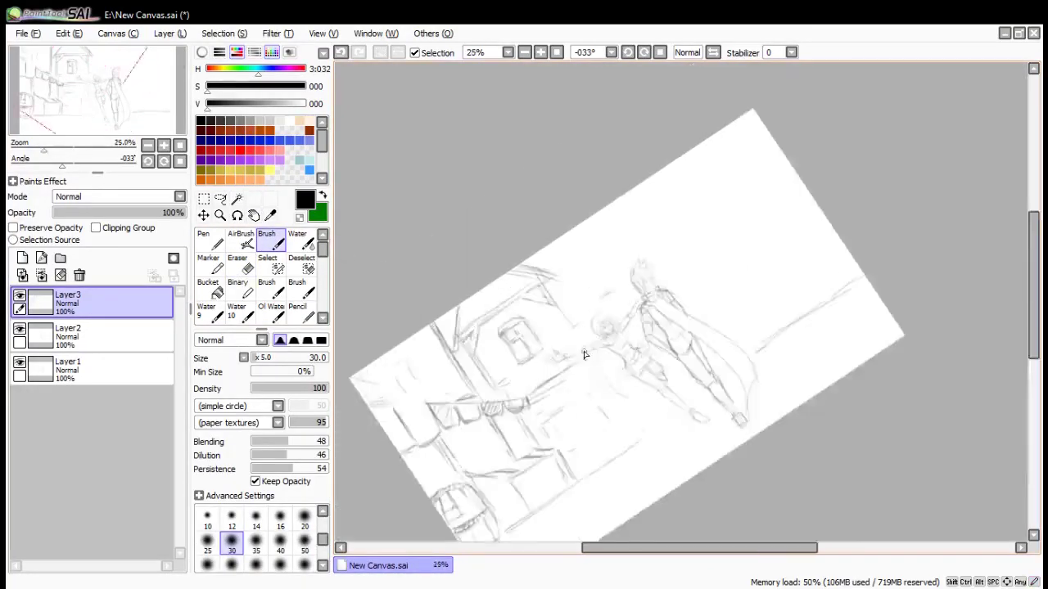
Enlarge the eraser to size 40 and clear the loose strokes in the area beside the market stall
scroll(594, 426, "up", 2)
left_click(244, 265)
key("bracketright")
key("bracketright")
key("bracketright")
key("bracketright")
key("bracketright")
key("bracketright")
key("bracketright")
left_click_drag(498, 428, 547, 398)
left_click_drag(601, 399, 628, 431)
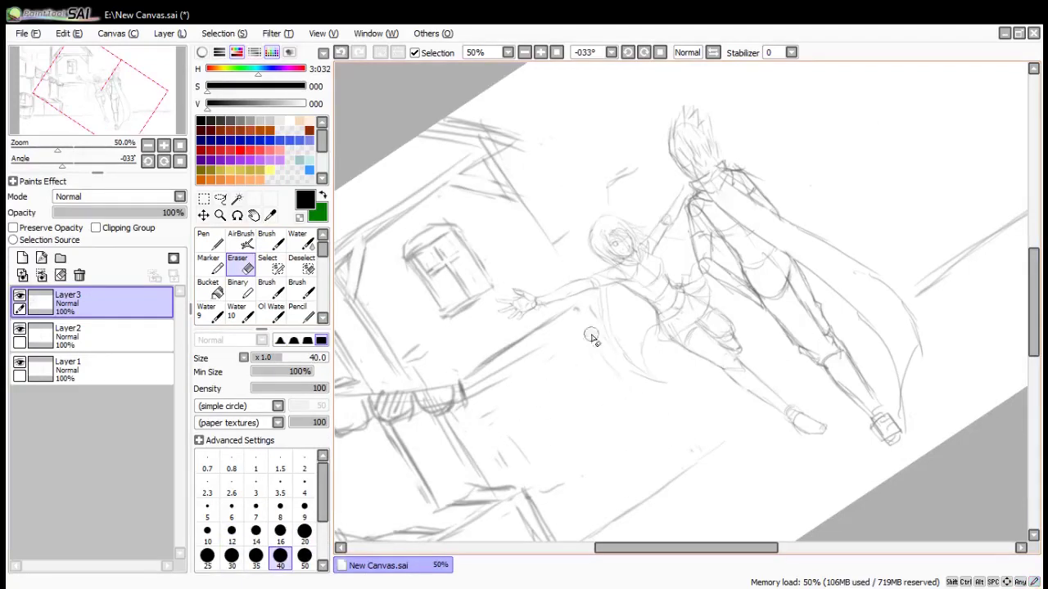
Erase the stray strokes around the leaping figure and redraw the second stall's awning edge and side post below her arm
left_click_drag(632, 170, 609, 195)
left_click_drag(565, 234, 555, 243)
left_click_drag(579, 309, 472, 384)
scroll(473, 386, "down", 1)
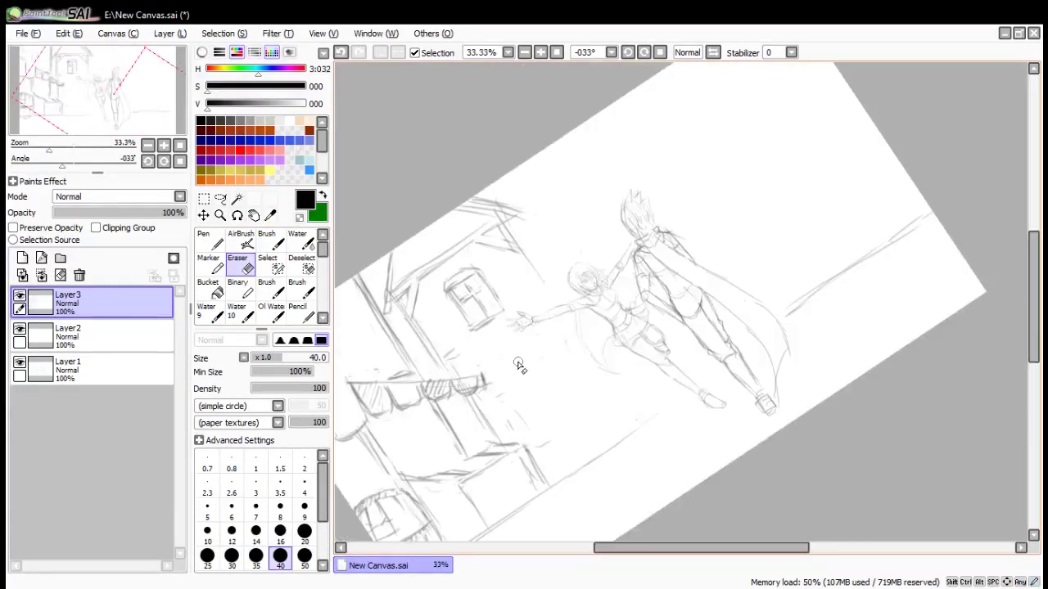
key("b")
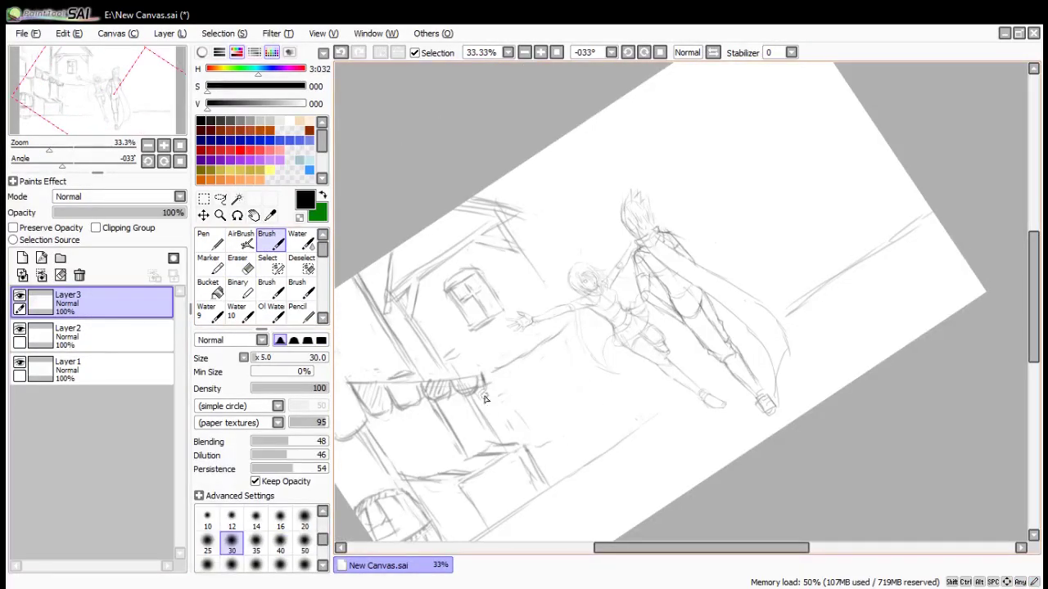
left_click_drag(493, 385, 531, 443)
Clean up and redraw the left end of the framed building's roof, and erase excess strokes from the right roof end
key("e")
left_click_drag(399, 257, 387, 326)
key("b")
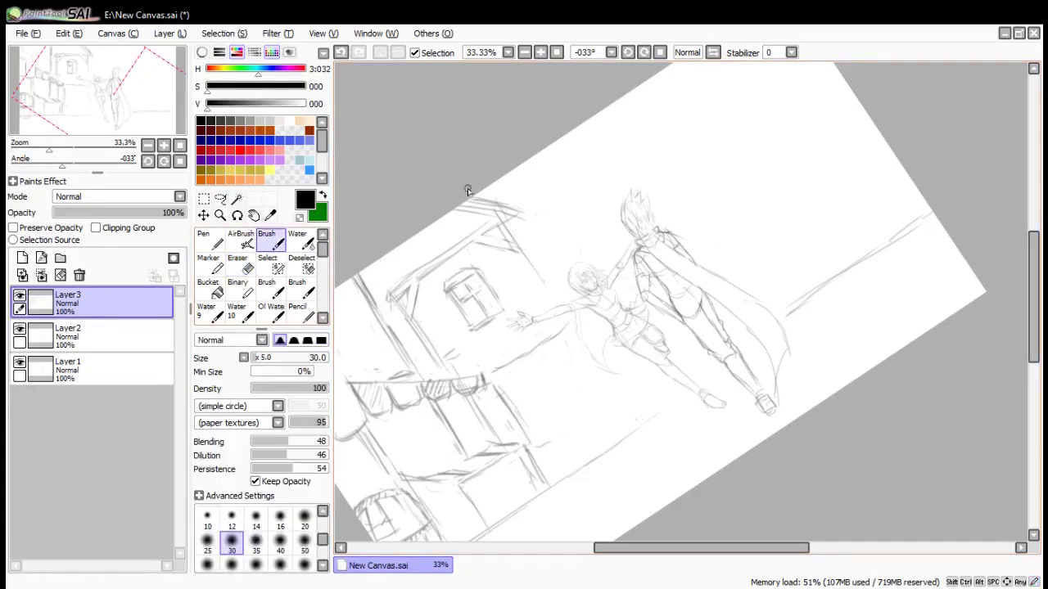
left_click_drag(411, 239, 393, 319)
key("e")
left_click_drag(463, 205, 516, 215)
key("b")
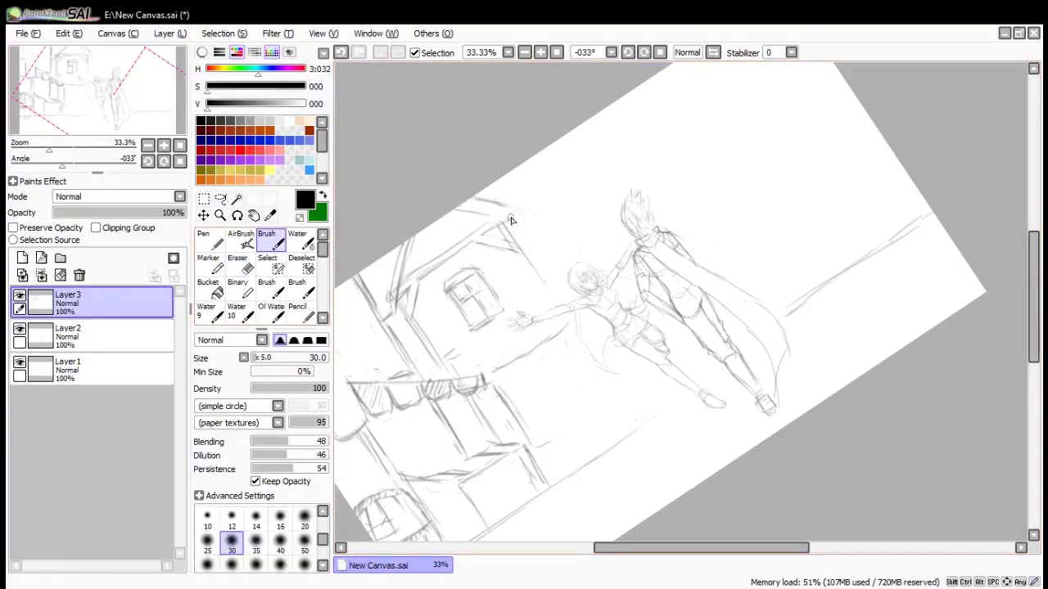
Sketch scalloped flaps along the second stall's awning and draw its counter edge below
mouse_move(500, 377)
left_mouse_down()
mouse_move(515, 383)
mouse_move(538, 366)
left_mouse_up()
left_click_drag(539, 359, 557, 352)
left_click_drag(559, 347, 577, 340)
left_click_drag(542, 427, 608, 379)
key("ctrl+z")
mouse_move(522, 419)
left_mouse_down()
mouse_move(554, 434)
mouse_move(607, 394)
left_mouse_up()
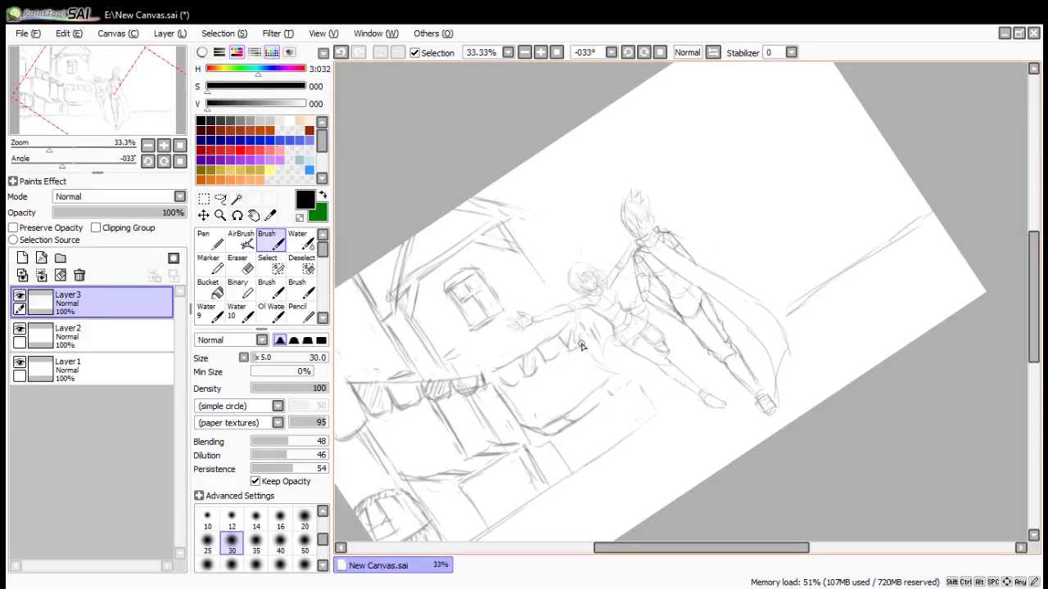
Add short detail strokes to the top of the tall post where it meets the framed building's roof
left_click_drag(371, 274, 382, 269)
left_click_drag(385, 308, 379, 299)
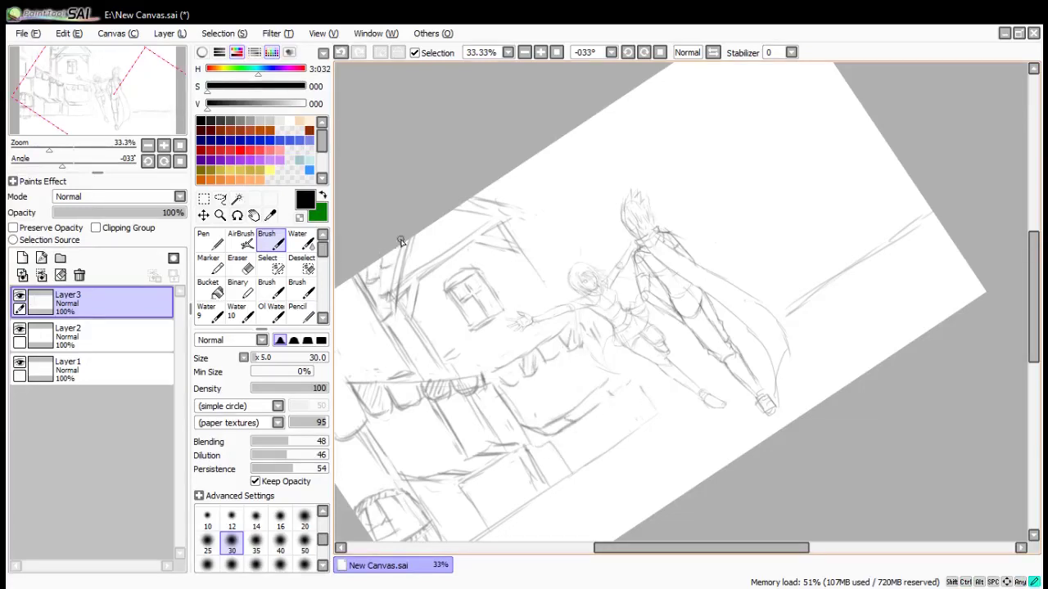
left_click_drag(402, 241, 401, 276)
key("End")
key("End")
key("End")
key("End")
scroll(417, 507, "down", 1)
scroll(519, 152, "up", 1)
left_click_drag(580, 190, 605, 243)
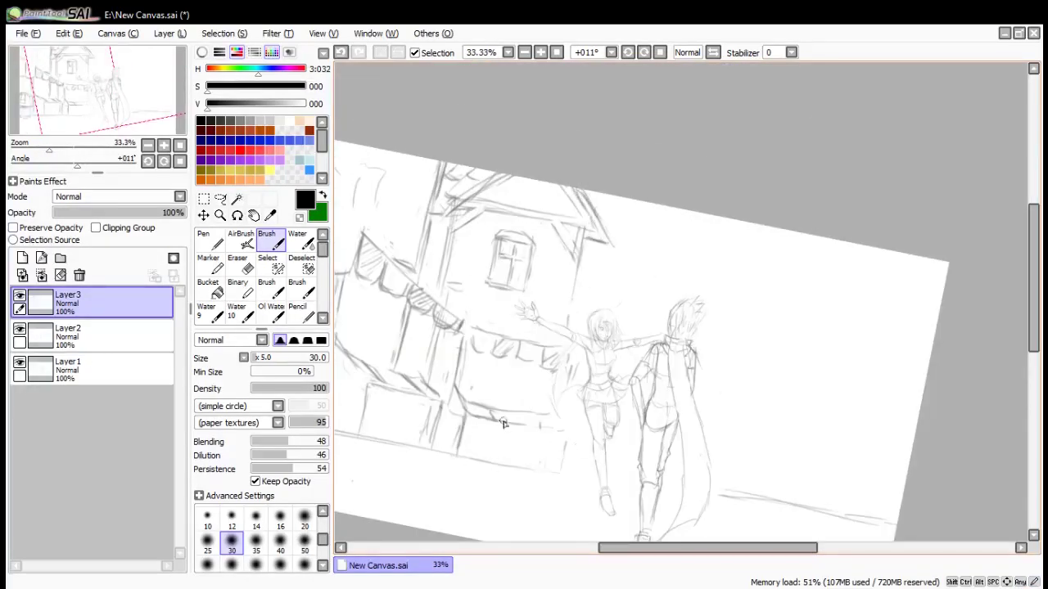
scroll(595, 396, "down", 3)
scroll(597, 409, "up", 2)
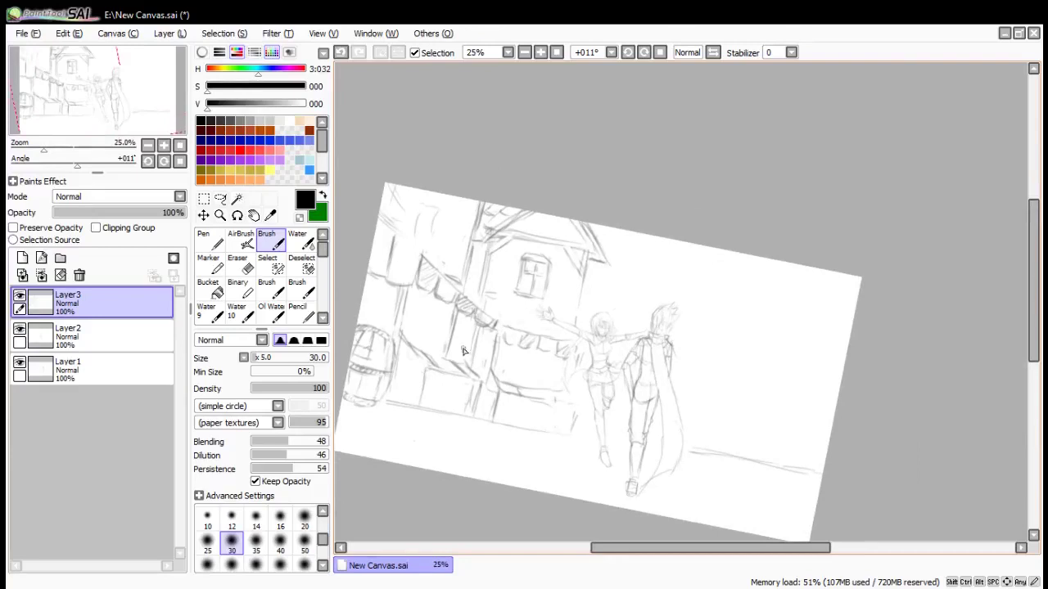
key("e")
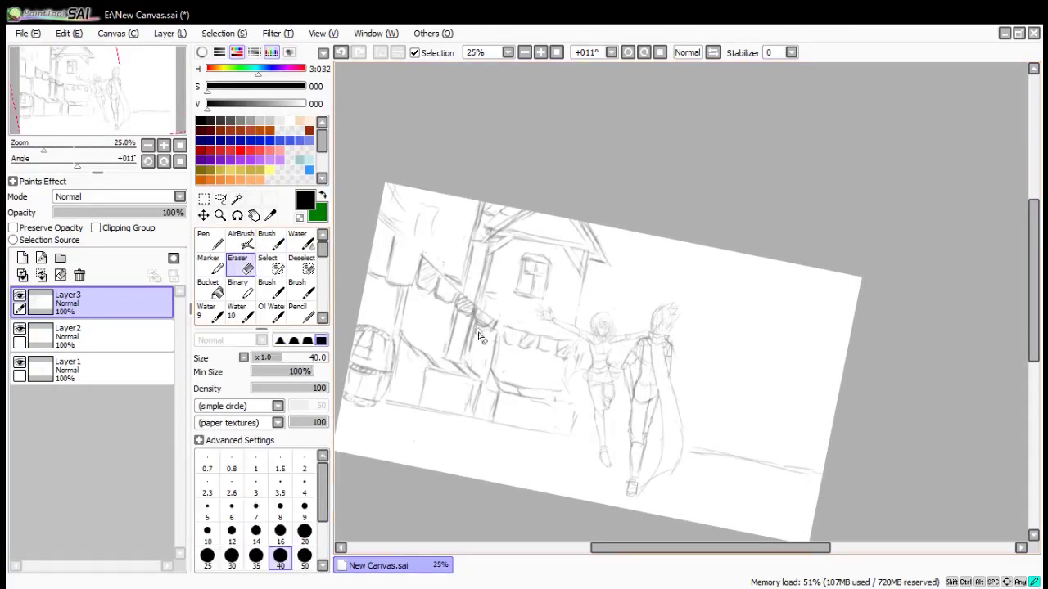
Hatch the tall post below the first stall's awning and redraw the stall's counter edge beside it
key("b")
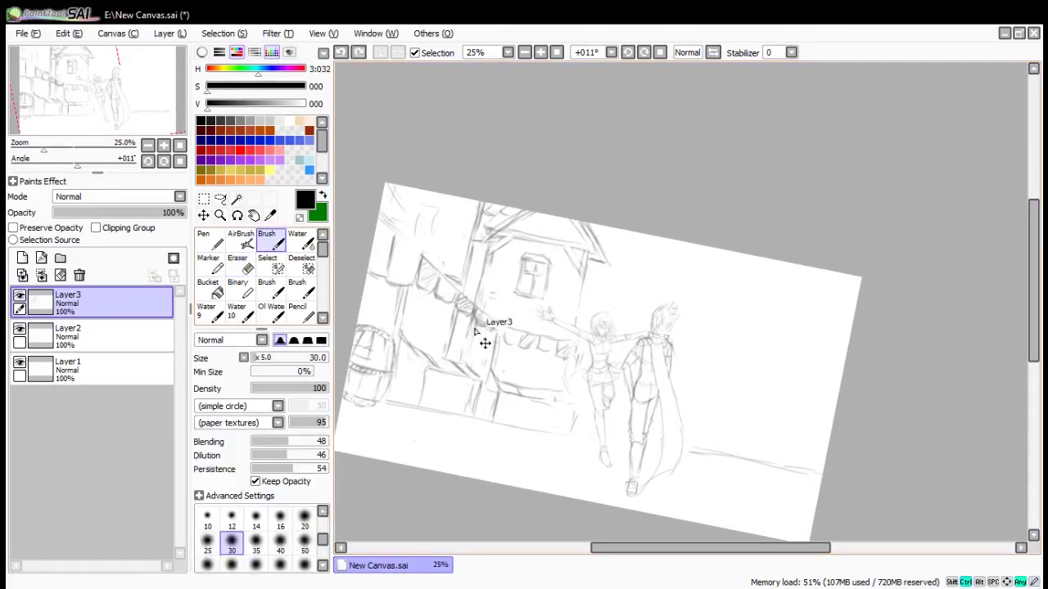
left_click_drag(470, 349, 477, 323)
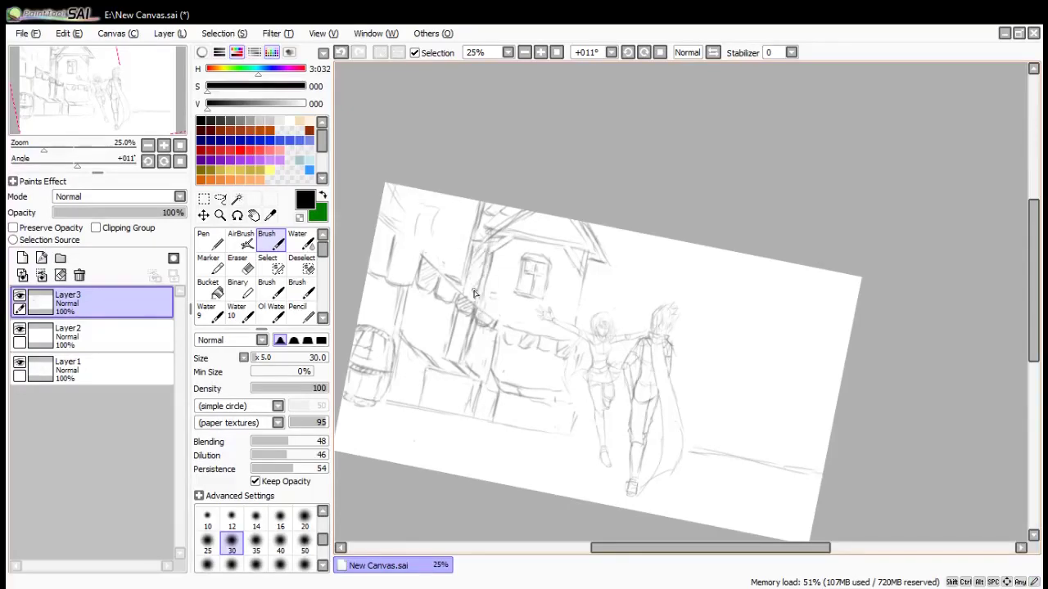
left_click_drag(424, 373, 473, 373)
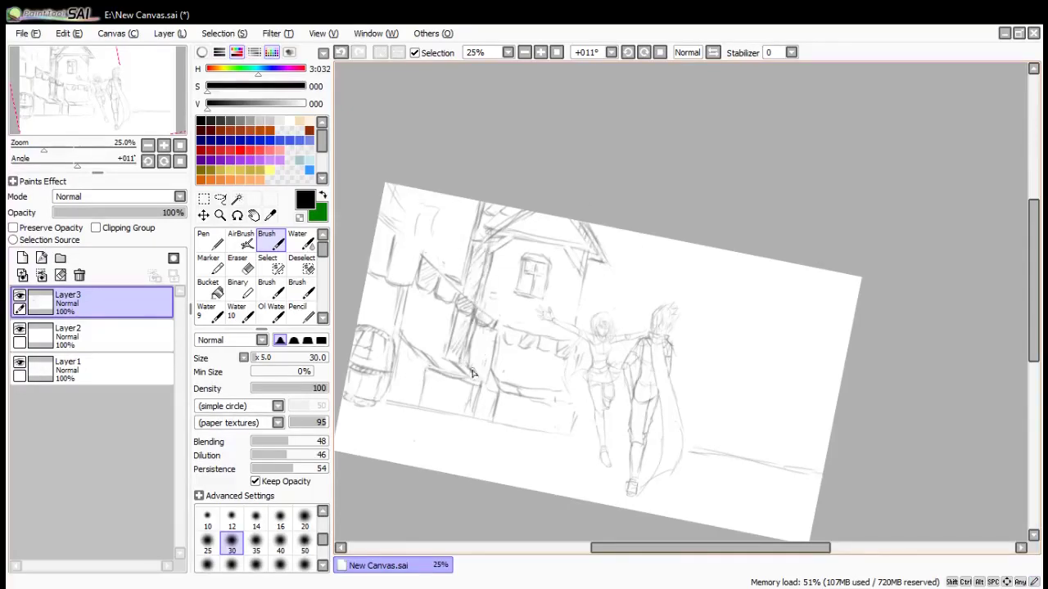
Erase the second stall's vertical edge strokes between its counter and the ground line
left_click(244, 266)
mouse_move(564, 410)
left_mouse_down()
mouse_move(531, 398)
mouse_move(536, 236)
left_mouse_up()
scroll(567, 164, "up", 2)
key("b")
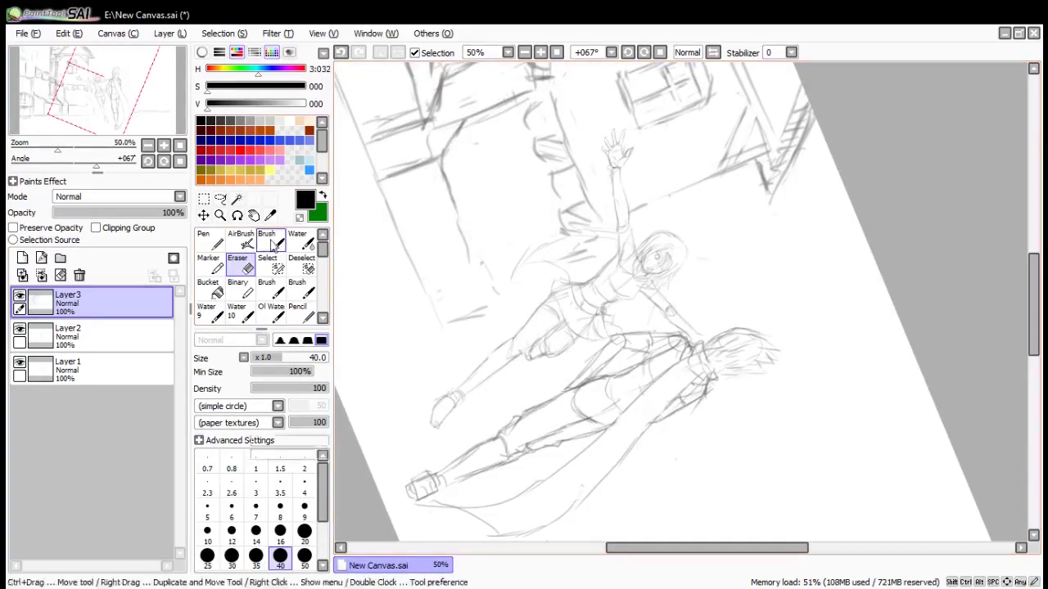
key("e")
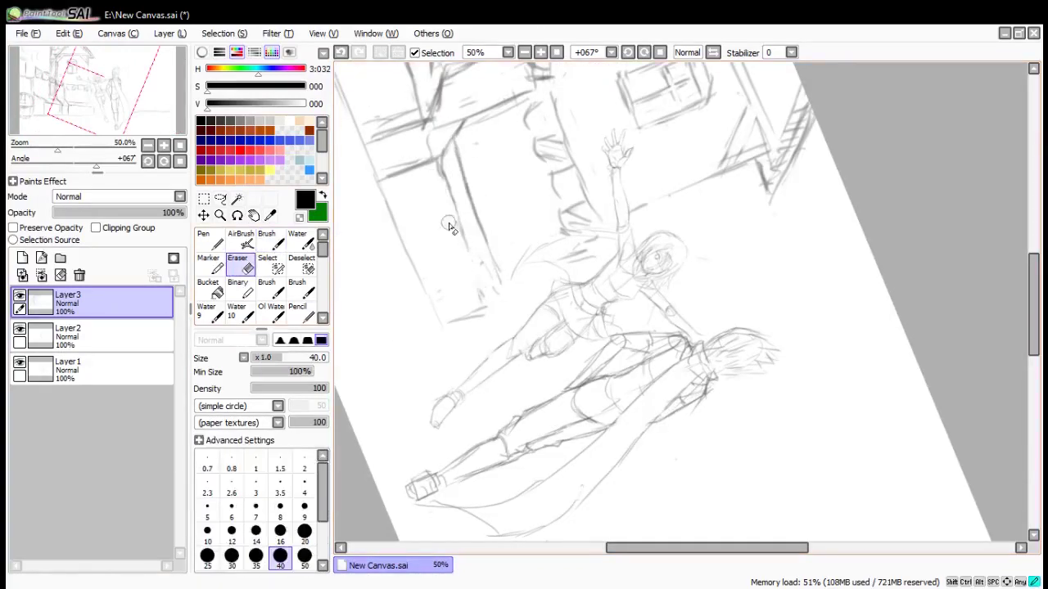
scroll(486, 289, "down", 1)
scroll(664, 414, "up", 2)
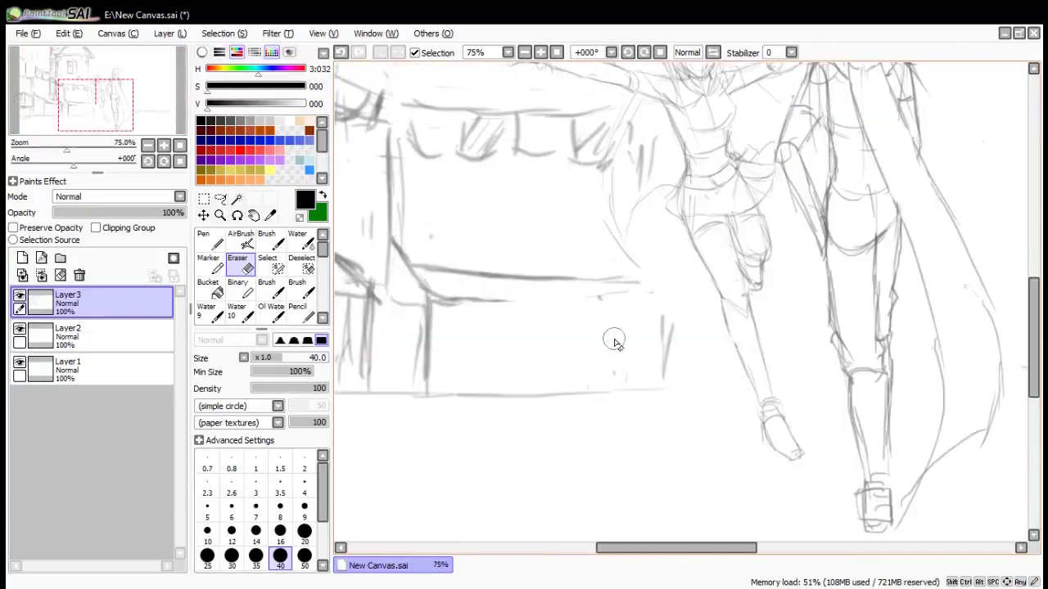
left_click_drag(443, 308, 442, 373)
left_click_drag(407, 328, 436, 387)
left_click_drag(669, 316, 666, 369)
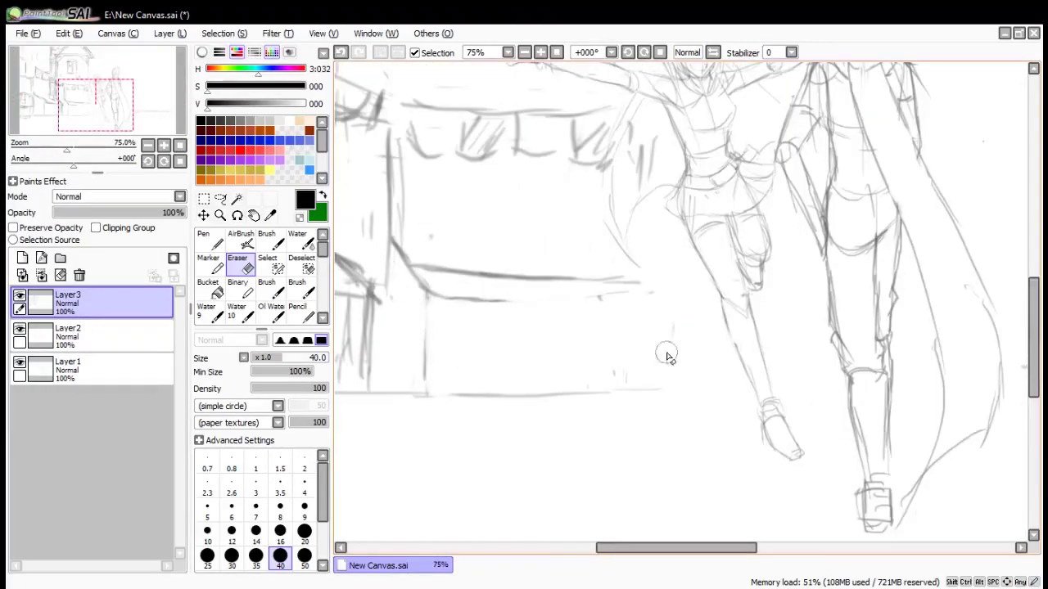
Clean up the tall post's edge beside the framed building with a size 25 eraser and redraw its lower end
scroll(665, 355, "down", 3)
scroll(401, 331, "up", 1)
key("bracketleft")
key("bracketleft")
key("bracketleft")
left_click_drag(598, 260, 595, 309)
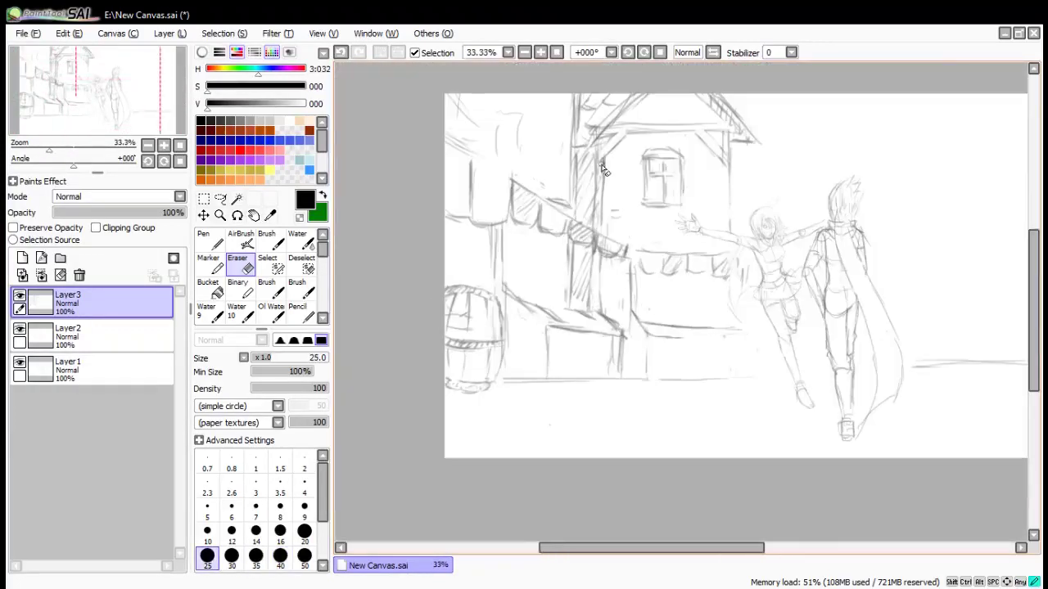
left_click_drag(601, 164, 600, 221)
left_click_drag(592, 270, 589, 317)
key("b")
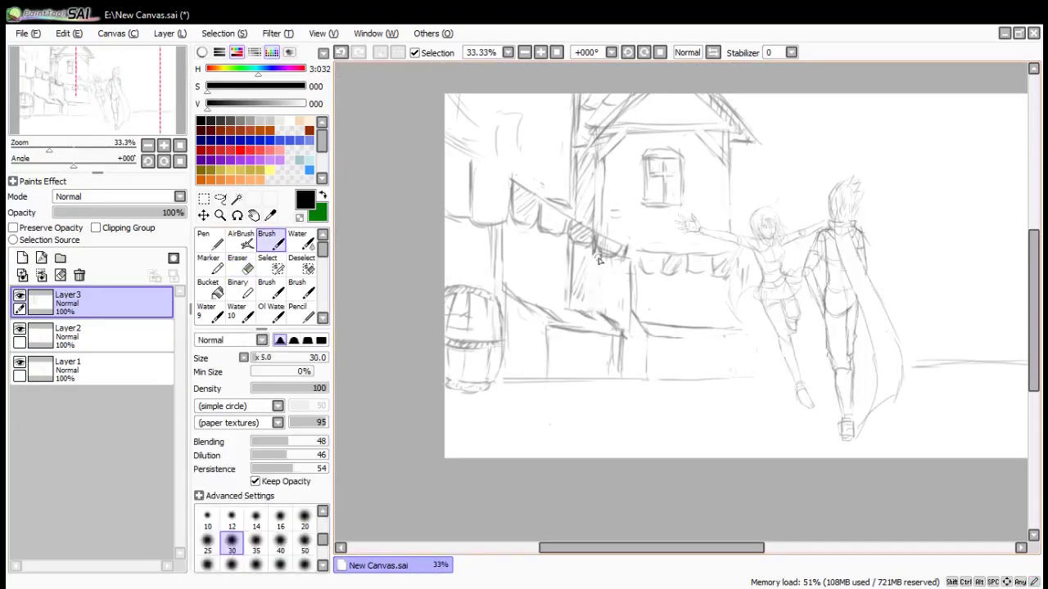
key("e")
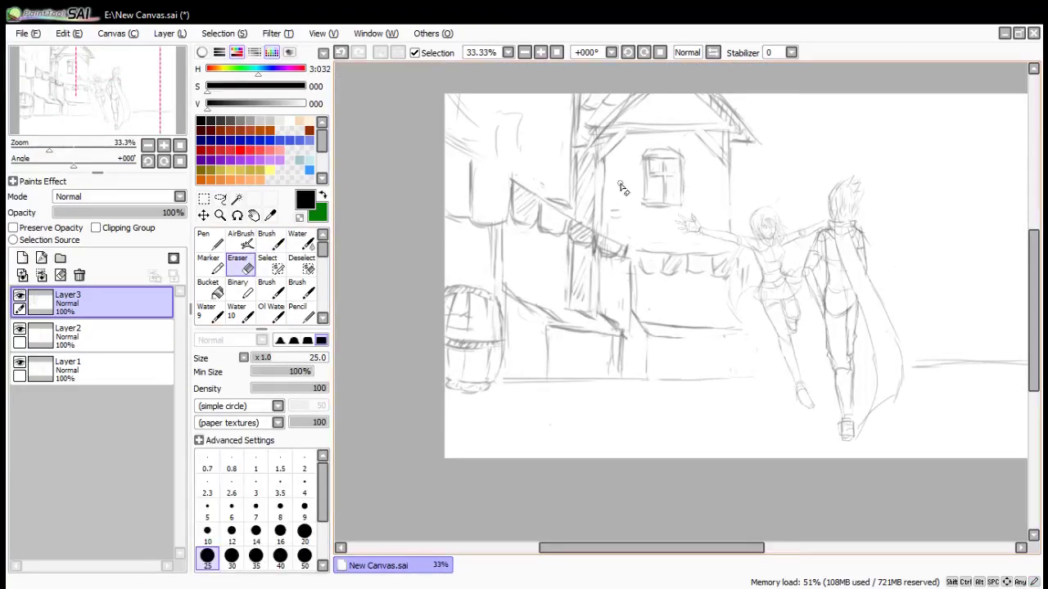
Redraw the vertical side edges of the first stall's front below its counter
scroll(620, 188, "down", 1)
scroll(900, 221, "up", 1)
key("b")
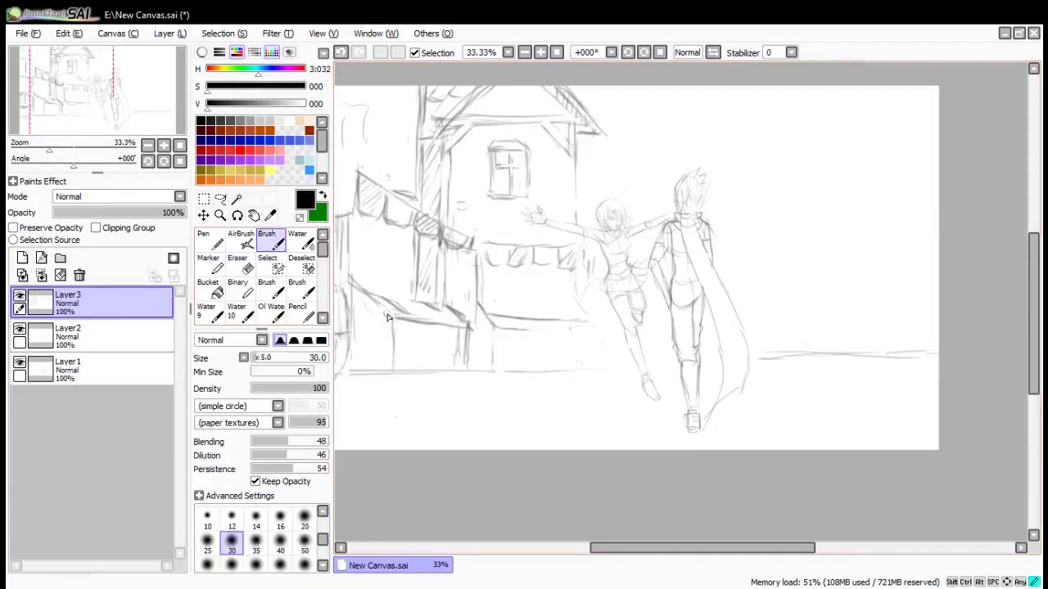
left_click_drag(468, 330, 468, 369)
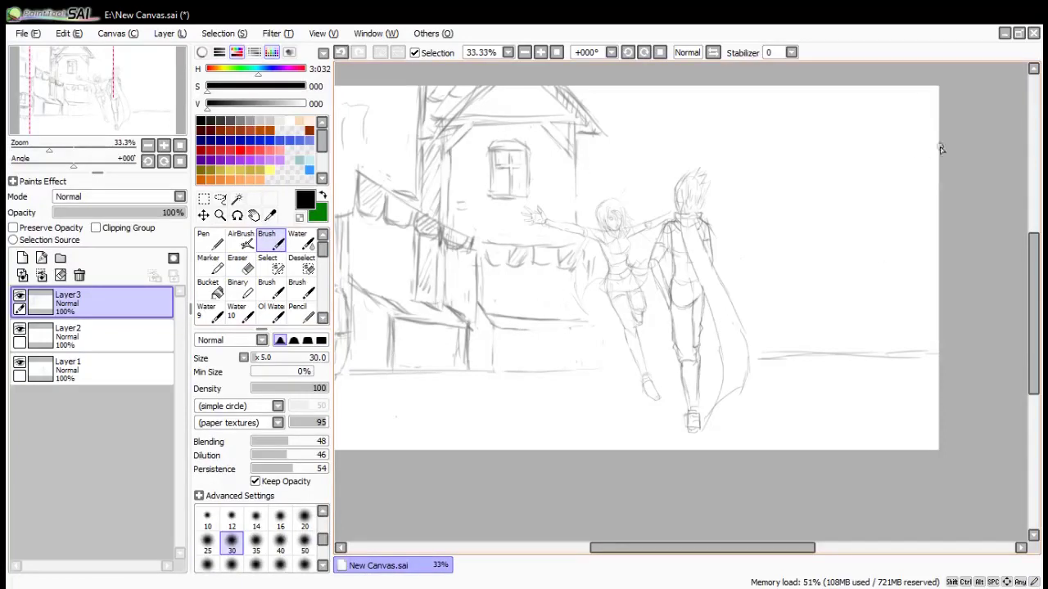
Sketch a building with a tall wall, slanted eave and supporting posts at the canvas's right edge
left_click_drag(915, 270, 920, 226)
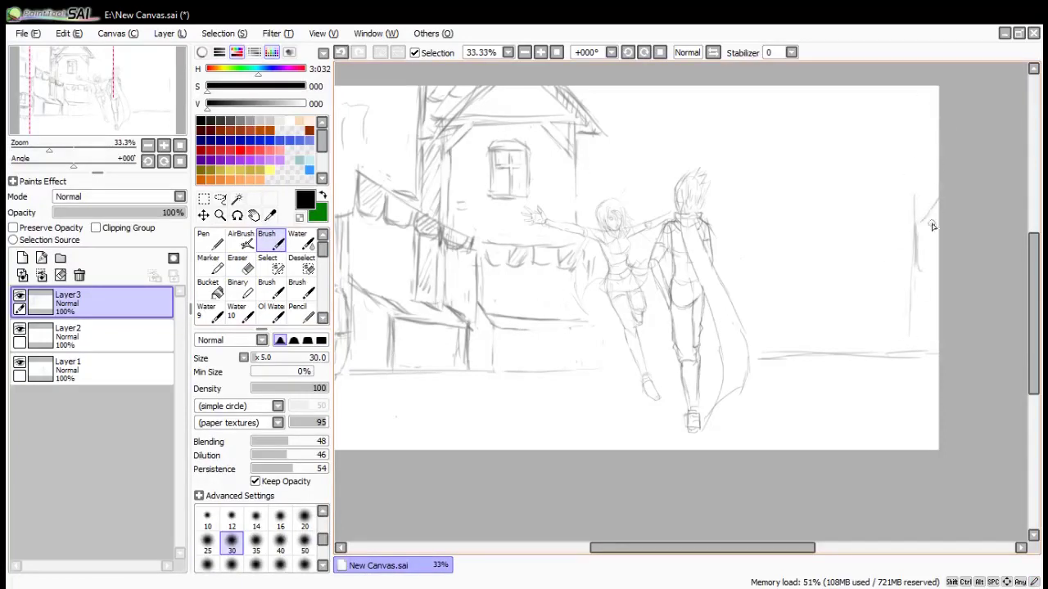
left_click_drag(879, 148, 889, 273)
mouse_move(856, 127)
left_mouse_down()
mouse_move(868, 241)
mouse_move(937, 183)
left_mouse_up()
left_click_drag(898, 344, 903, 301)
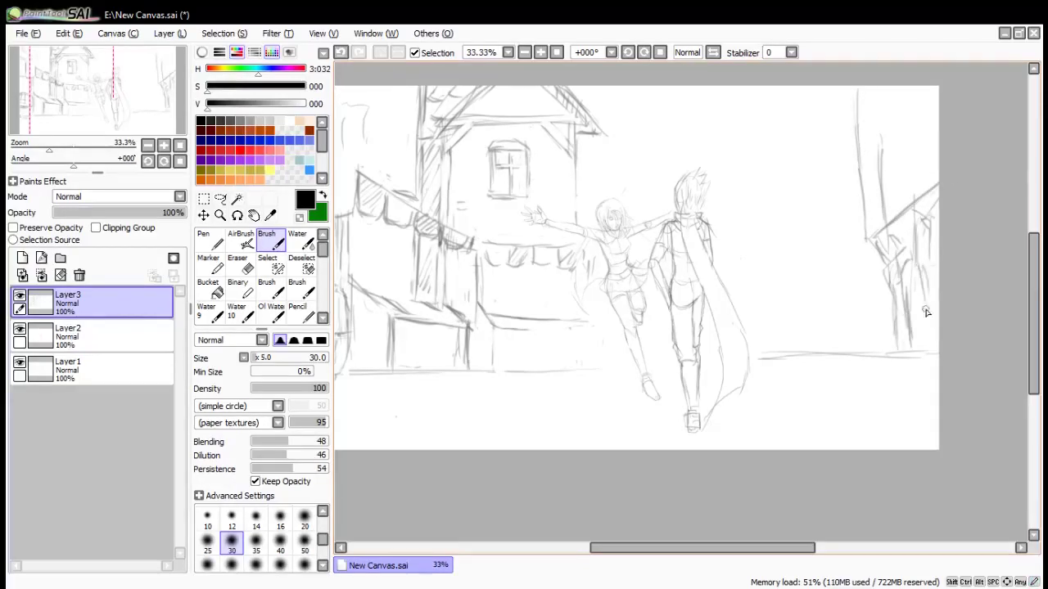
left_click_drag(929, 347, 923, 270)
mouse_move(906, 339)
left_mouse_down()
mouse_move(904, 262)
mouse_move(916, 338)
left_mouse_up()
Erase the right-edge building's inner upper wall line and darken its supporting posts
left_click(243, 264)
left_click_drag(881, 148, 890, 221)
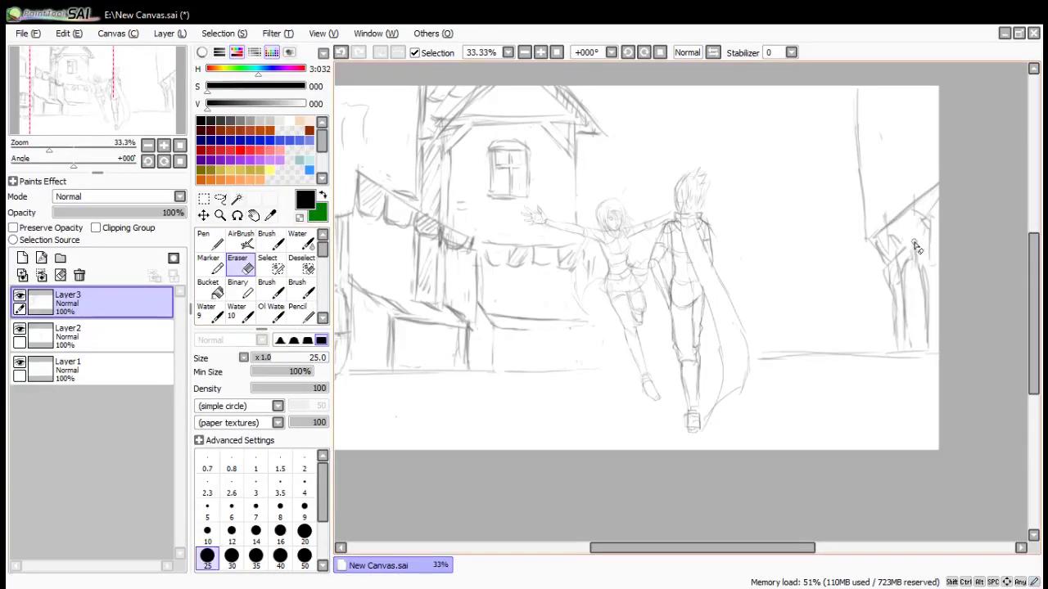
left_click(272, 240)
mouse_move(888, 277)
left_mouse_down()
mouse_move(903, 345)
mouse_move(909, 271)
mouse_move(912, 303)
mouse_move(928, 278)
mouse_move(907, 339)
left_mouse_up()
left_click_drag(916, 301, 907, 351)
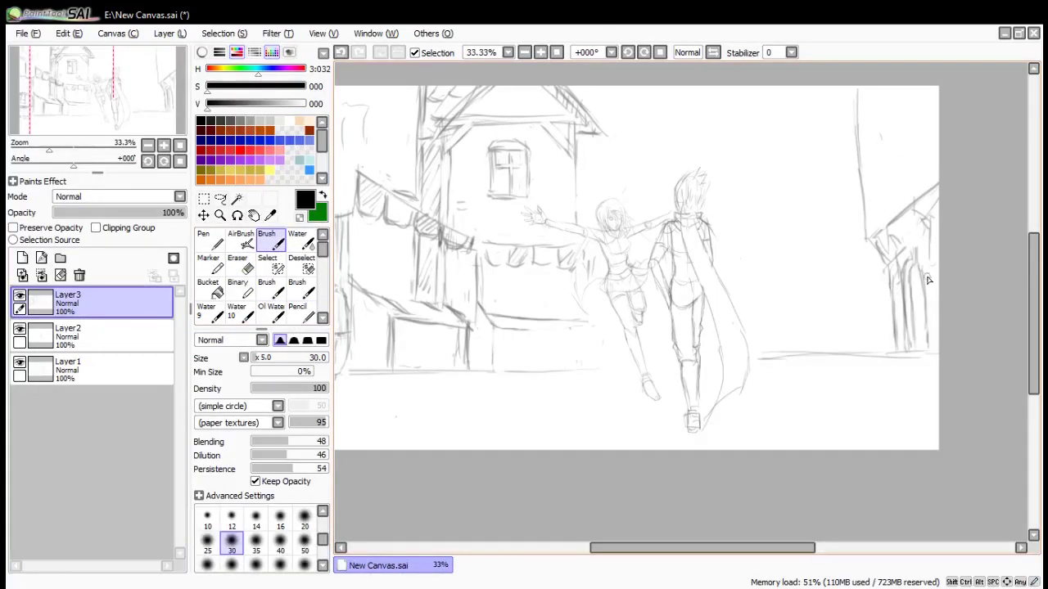
Clean up and redraw the right-edge building's upper wall line from the canvas's top edge down to the eave
left_click_drag(855, 89, 871, 234)
left_click(242, 265)
left_click_drag(864, 93, 870, 218)
key("b")
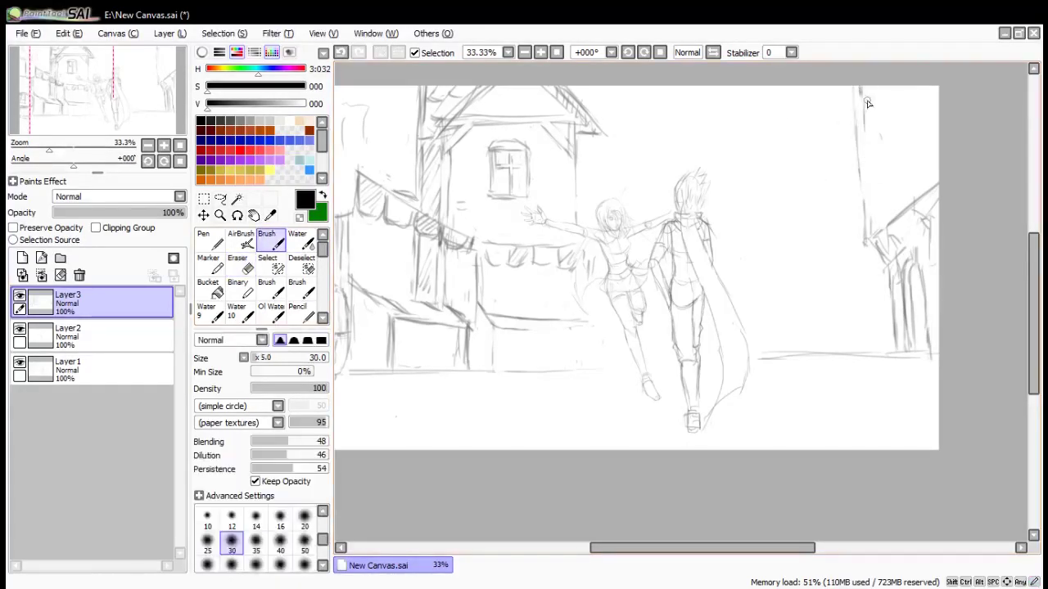
left_click_drag(860, 88, 866, 170)
mouse_move(866, 137)
left_mouse_down()
mouse_move(878, 234)
mouse_move(889, 215)
mouse_move(871, 225)
mouse_move(937, 177)
left_mouse_up()
key("ctrl+z")
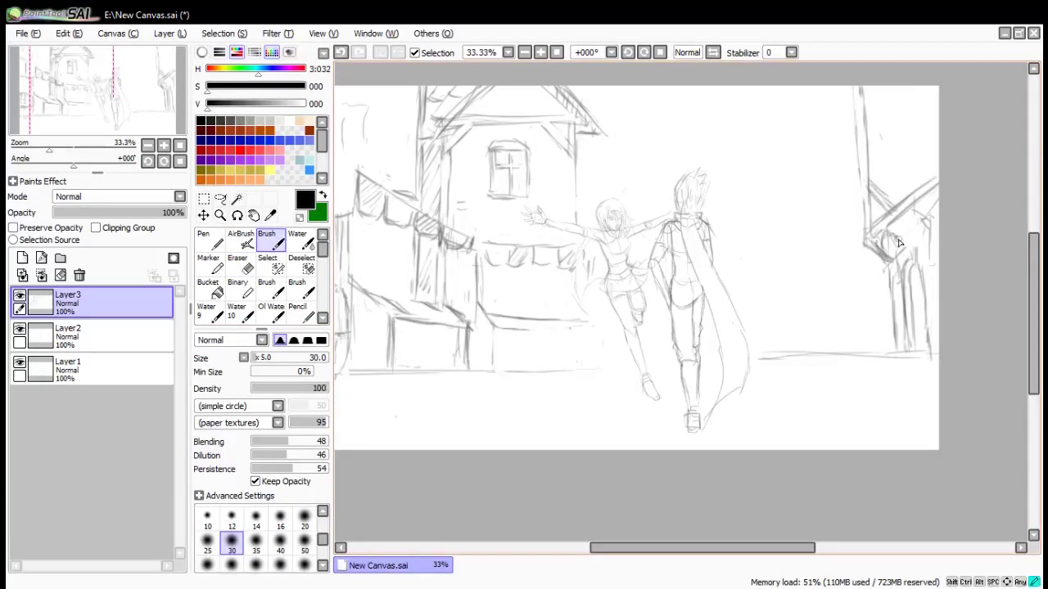
key("ctrl+z")
mouse_move(865, 240)
left_mouse_down()
mouse_move(930, 245)
mouse_move(950, 228)
mouse_move(907, 213)
mouse_move(925, 235)
mouse_move(887, 160)
mouse_move(827, 278)
mouse_move(842, 250)
mouse_move(913, 199)
left_mouse_up()
key("ctrl+z")
key("ctrl+z")
key("ctrl+z")
key("ctrl+z")
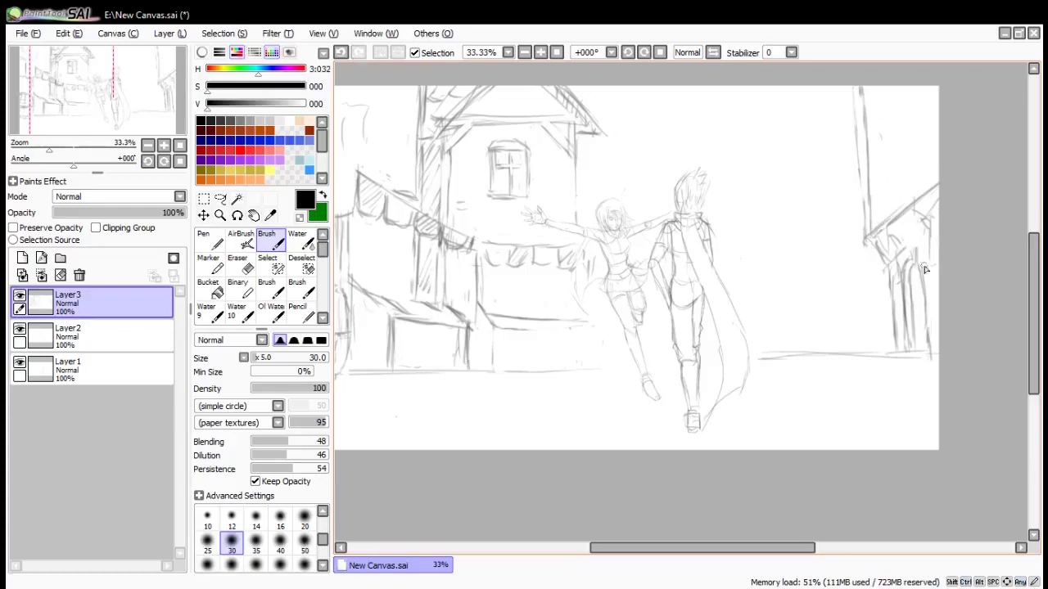
Add a second line to the right-edge building's upper wall and sketch an upper slanted roof above the eave
mouse_move(866, 87)
left_mouse_down()
mouse_move(878, 225)
mouse_move(857, 115)
left_mouse_up()
key("e")
key("b")
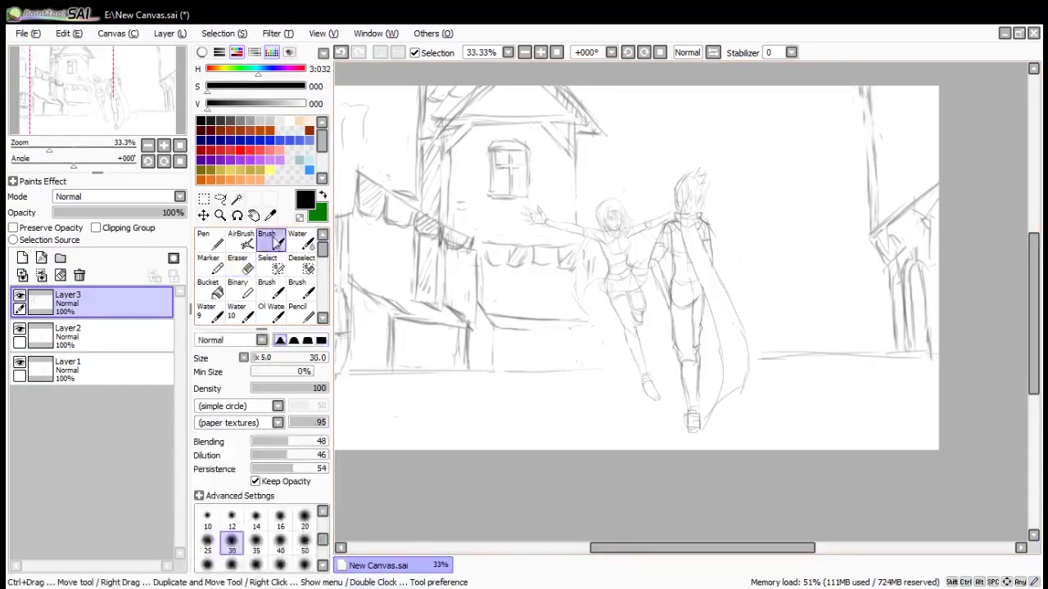
mouse_move(938, 135)
left_mouse_down()
mouse_move(858, 193)
mouse_move(860, 239)
left_mouse_up()
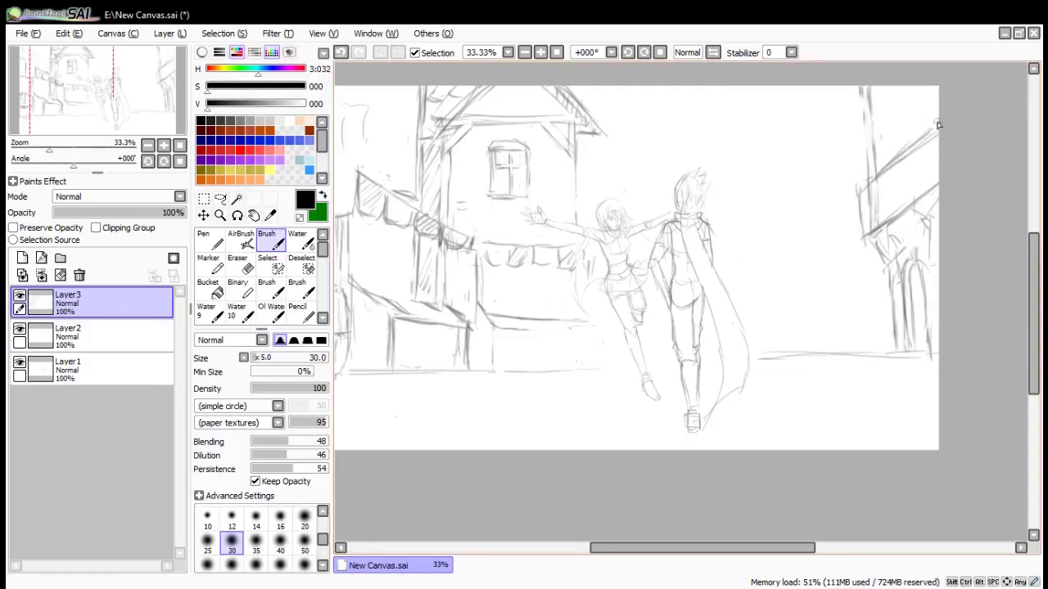
Erase the upper slanted roof lines from the right-edge building
scroll(910, 219, "down", 2)
scroll(923, 225, "up", 2)
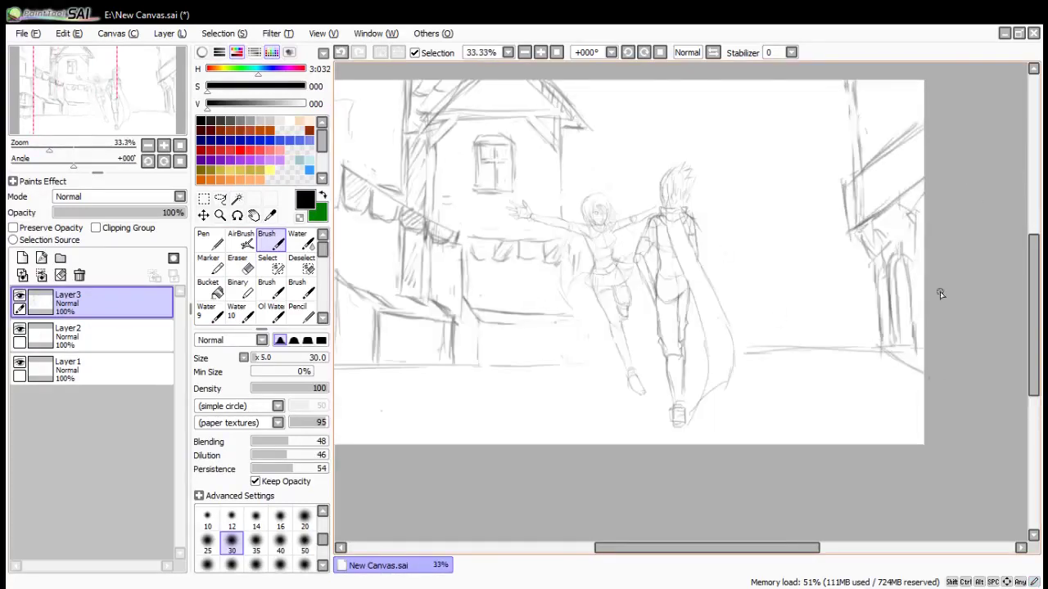
left_click_drag(940, 292, 863, 430)
key("e")
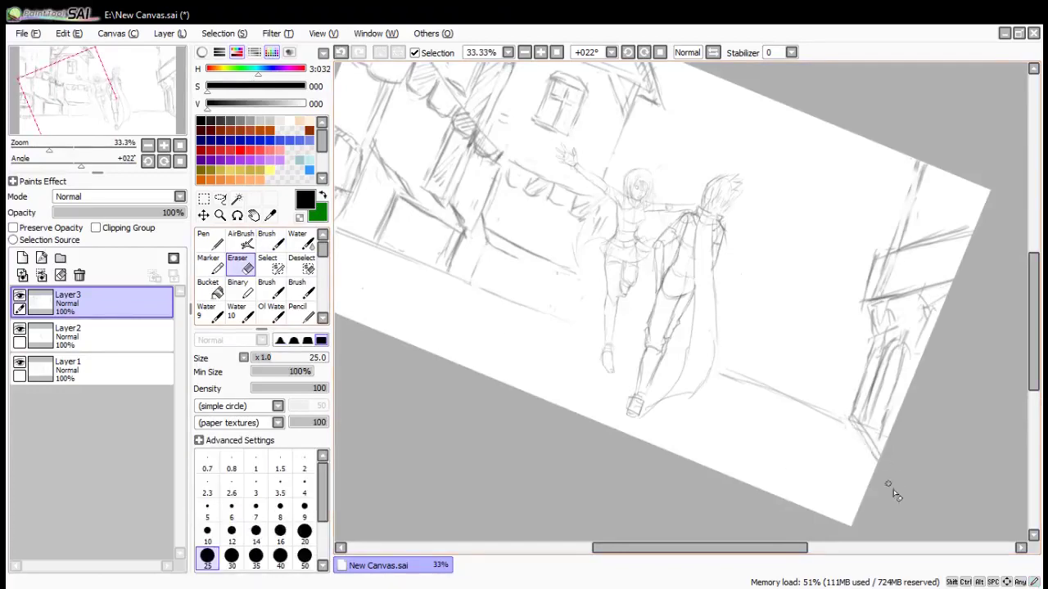
left_click_drag(904, 263, 974, 225)
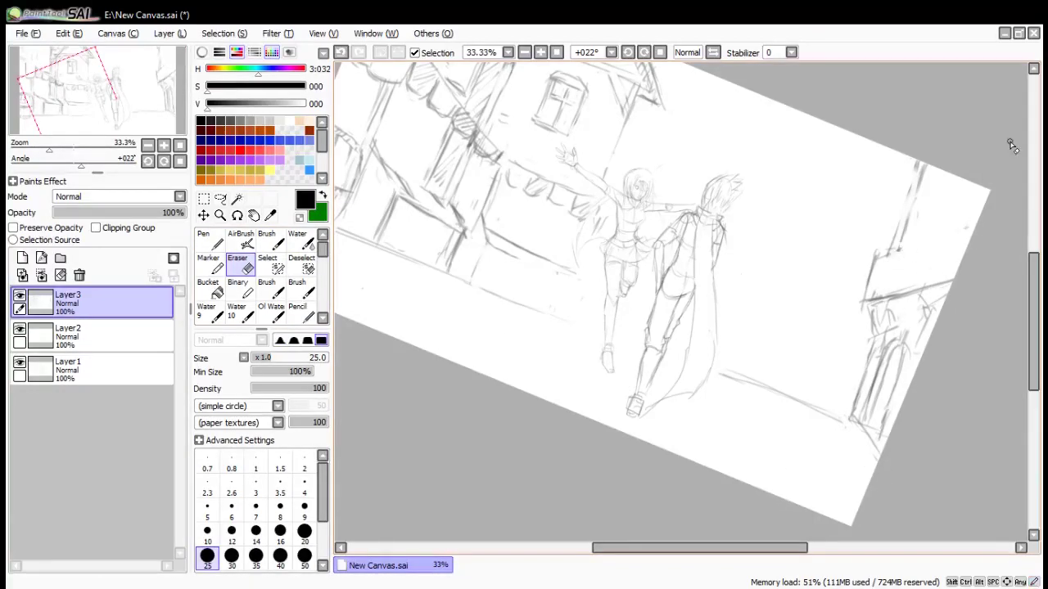
Sketch a thick beam beneath the right-edge building's slanted eave, above its posts
key("Delete")
key("Delete")
key("Delete")
key("Delete")
key("Delete")
key("Delete")
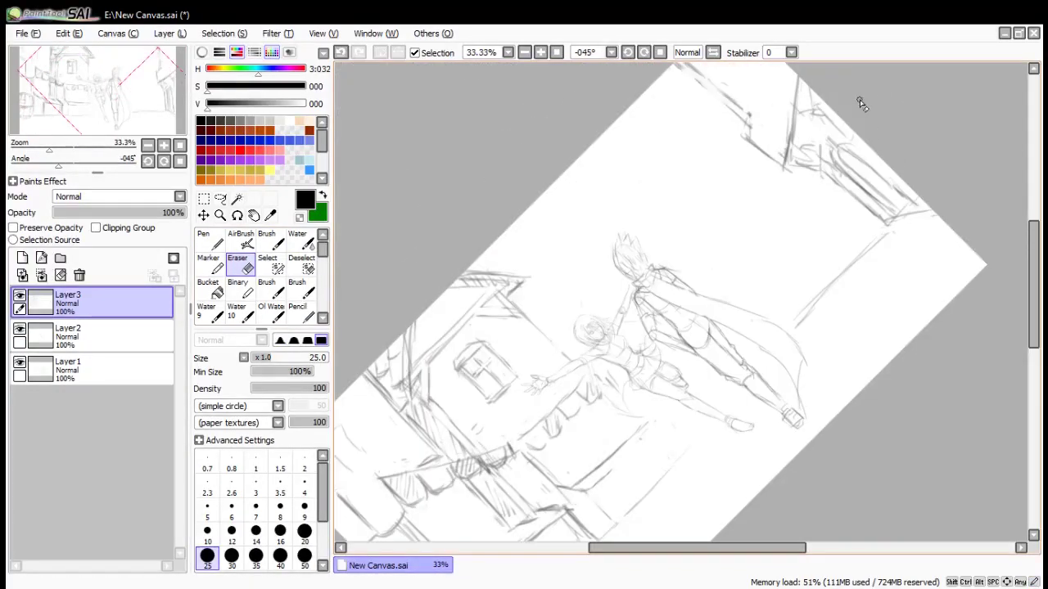
key("b")
left_click_drag(785, 161, 810, 96)
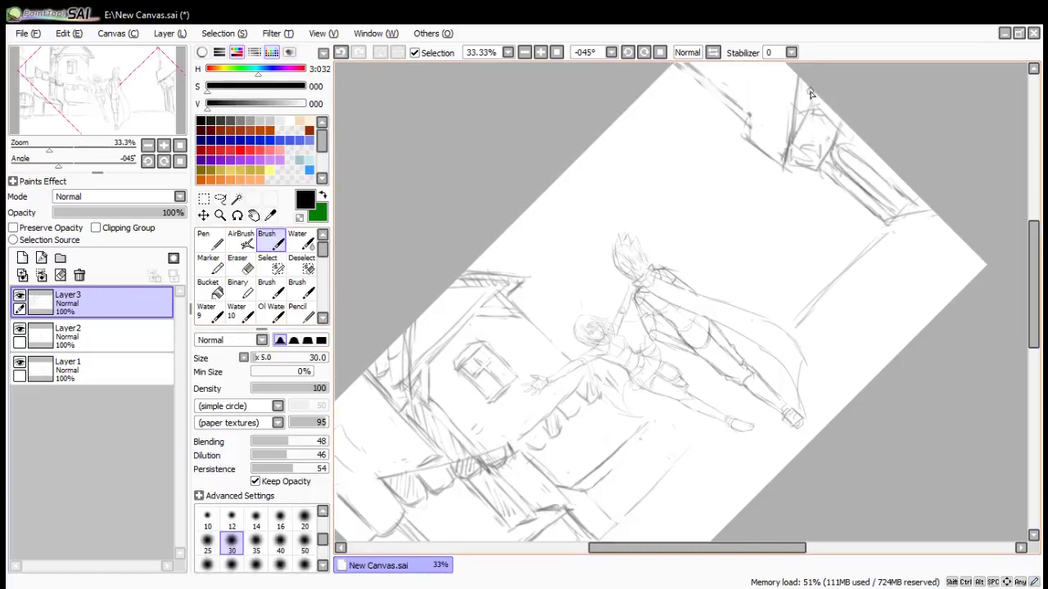
scroll(669, 162, "down", 3)
scroll(669, 161, "up", 1)
key("End")
key("End")
key("End")
key("End")
scroll(922, 195, "down", 2)
scroll(923, 191, "up", 4)
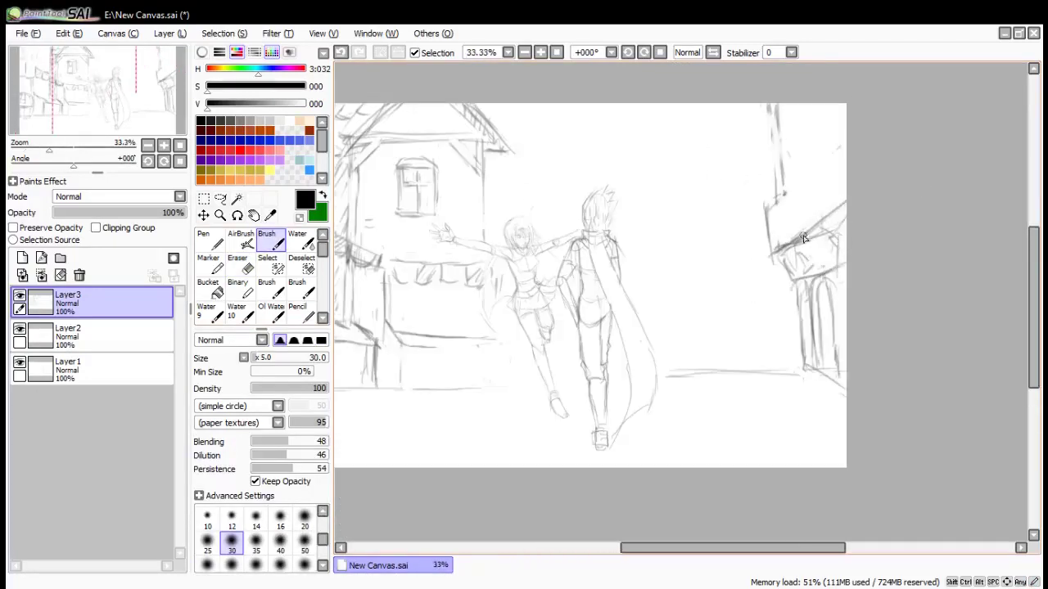
Erase the slanted line above the beam and redraw the right-edge building's upper wall line
key("e")
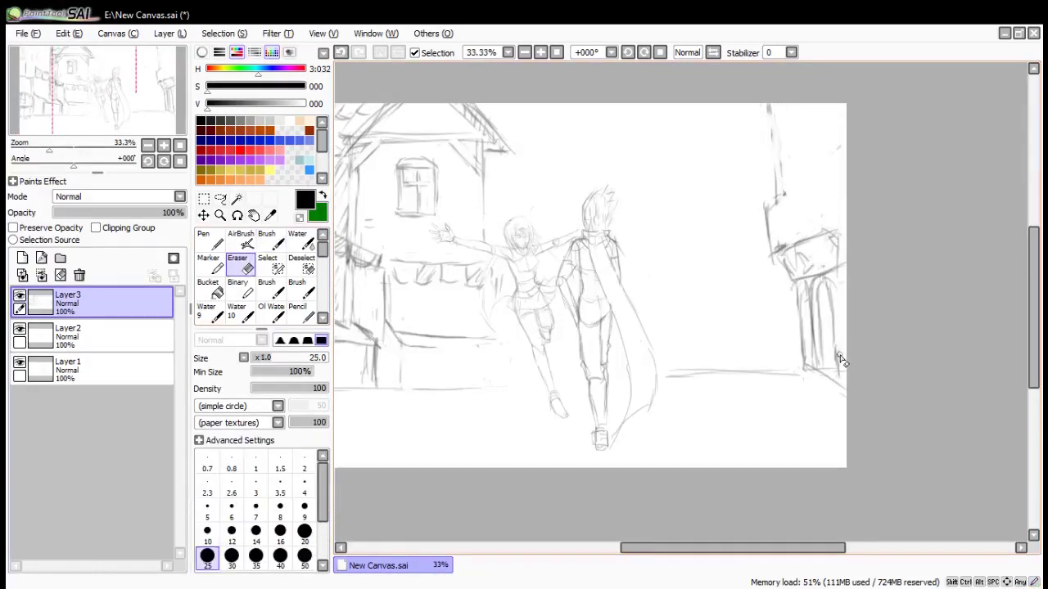
key("b")
left_click_drag(771, 103, 781, 196)
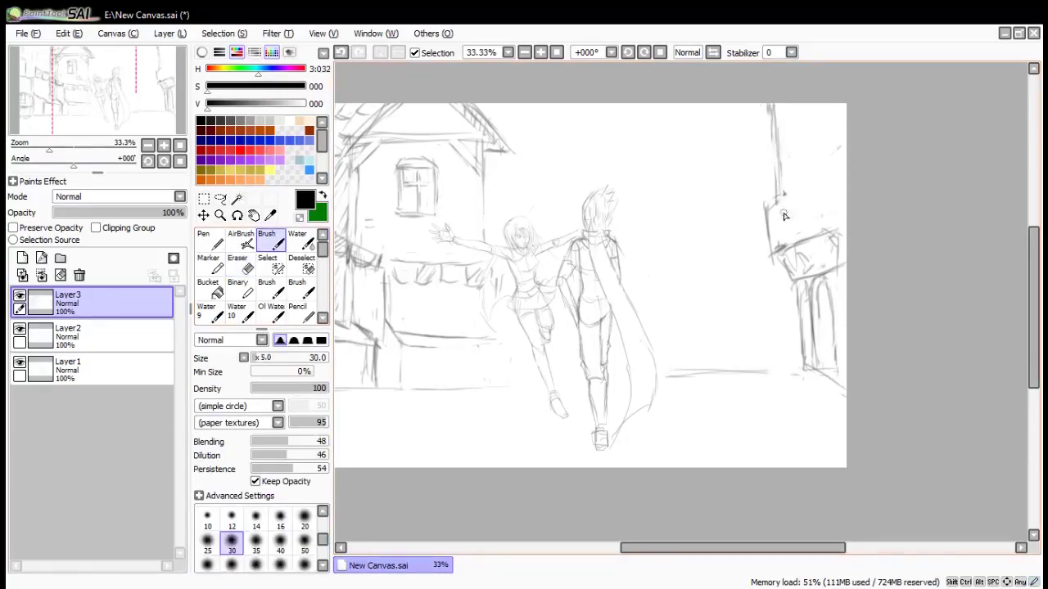
Add short cross strokes along the beam beneath the right-edge building's eave
mouse_move(776, 256)
left_mouse_down()
mouse_move(814, 275)
mouse_move(845, 265)
left_mouse_up()
mouse_move(786, 257)
left_mouse_down()
mouse_move(798, 277)
mouse_move(791, 272)
left_mouse_up()
left_click_drag(798, 250, 808, 268)
left_click_drag(816, 248, 826, 263)
mouse_move(814, 258)
left_mouse_down()
mouse_move(830, 253)
mouse_move(825, 273)
mouse_move(779, 262)
mouse_move(835, 234)
left_mouse_up()
Erase the whole right-edge building with a size 70 eraser and draw a new vertical wall line closer to the canvas edge
left_click(240, 263)
left_click_drag(784, 135, 818, 364)
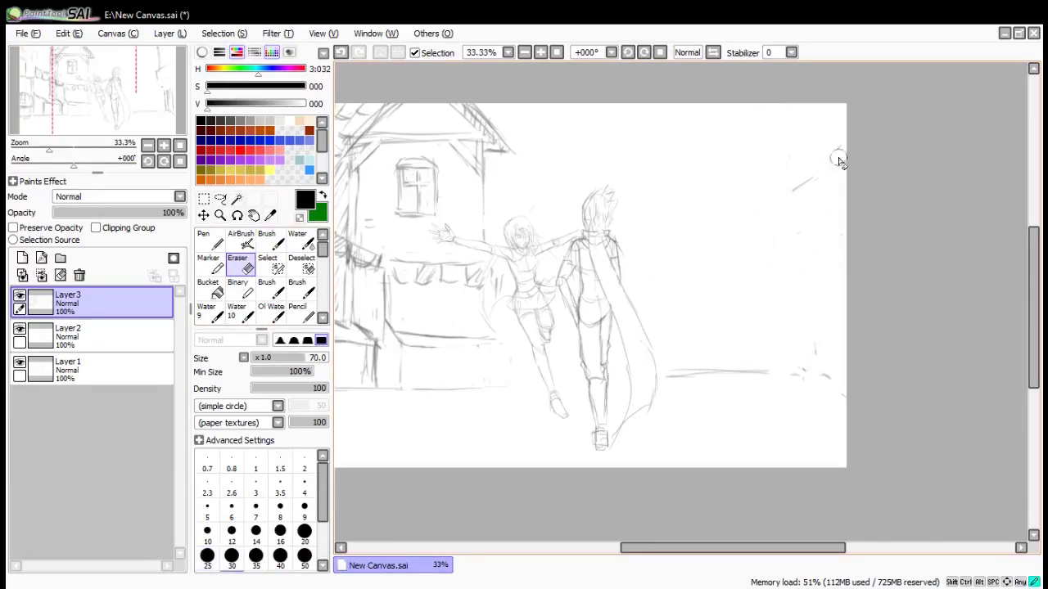
key("b")
left_click_drag(832, 230, 831, 381)
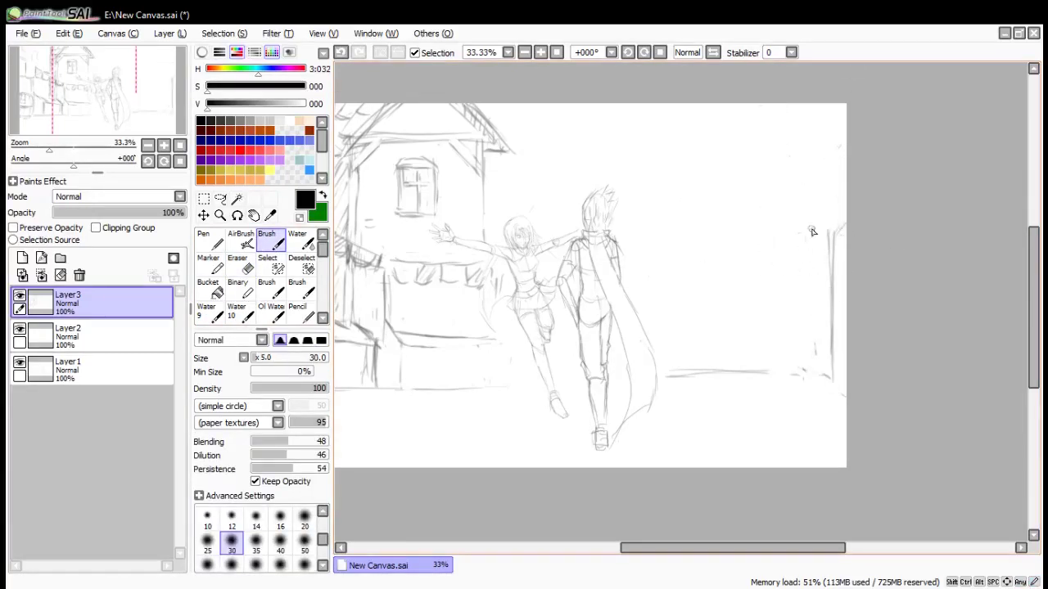
left_click_drag(795, 207, 830, 236)
left_click_drag(786, 105, 793, 205)
left_click_drag(790, 168, 811, 229)
mouse_move(796, 205)
left_mouse_down()
mouse_move(821, 181)
mouse_move(833, 188)
mouse_move(823, 237)
mouse_move(836, 198)
mouse_move(839, 230)
mouse_move(814, 230)
mouse_move(817, 200)
left_mouse_up()
key("ctrl+z")
key("ctrl+z")
key("ctrl+z")
key("ctrl+z")
key("ctrl+z")
key("ctrl+z")
key("ctrl+z")
Sketch the new right-edge building's upper wall and slanted roof, and outline distant towers and rooftops behind the figures
left_click_drag(811, 105, 812, 152)
left_click_drag(816, 105, 815, 227)
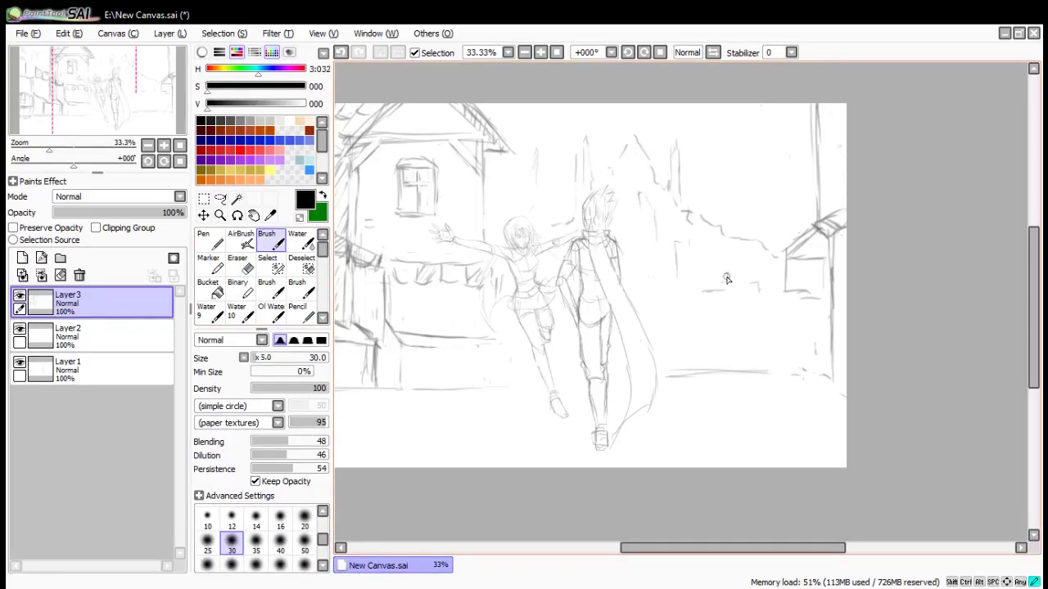
Add small window and block shapes to the distant town, detail the pointed tower, and sketch a low wall below
left_click_drag(727, 272, 728, 283)
left_click_drag(746, 264, 746, 292)
left_click_drag(698, 271, 698, 297)
left_click_drag(697, 276, 708, 276)
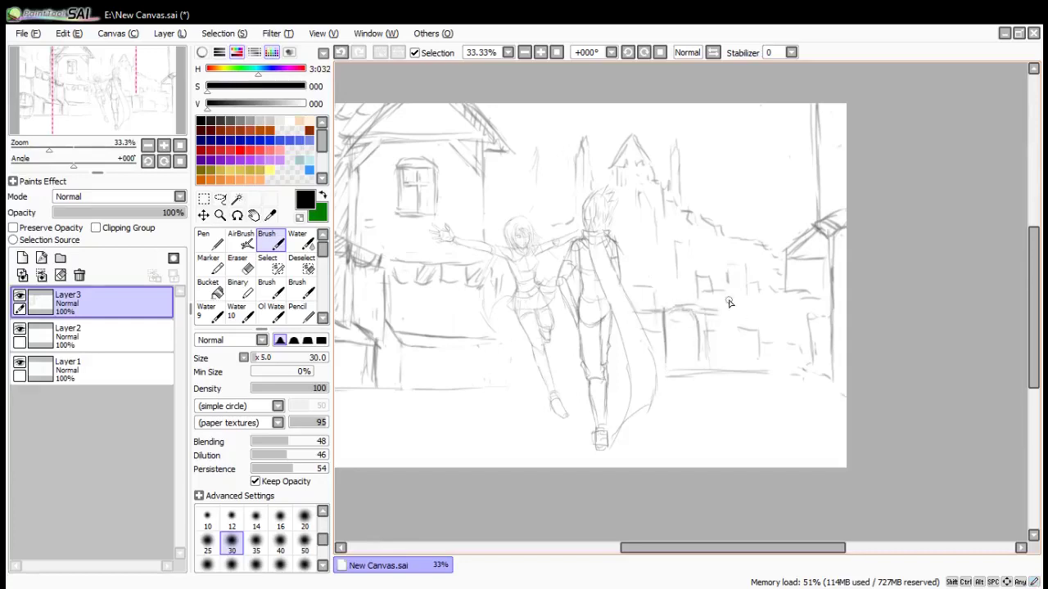
Strengthen the top edge and near end of the low wall between the caped figure and the right-edge building
left_click_drag(730, 300, 744, 396)
left_click_drag(744, 396, 723, 350)
scroll(722, 348, "up", 1)
left_click_drag(613, 220, 679, 393)
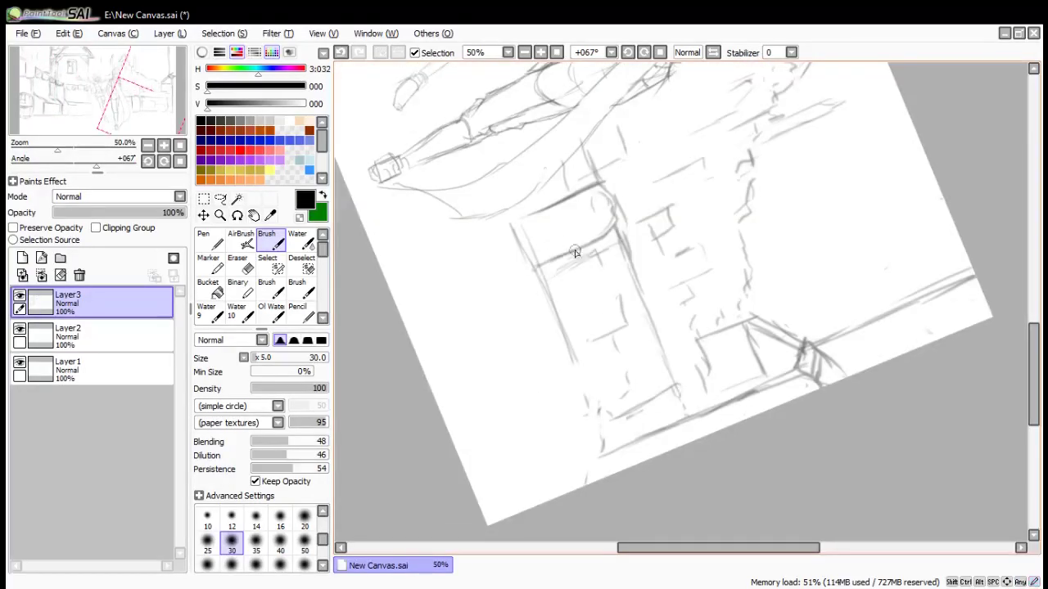
mouse_move(518, 218)
left_mouse_down()
mouse_move(599, 181)
mouse_move(615, 218)
left_mouse_up()
key("Delete")
key("Delete")
key("Delete")
key("Delete")
key("Delete")
key("Delete")
scroll(602, 215, "down", 2)
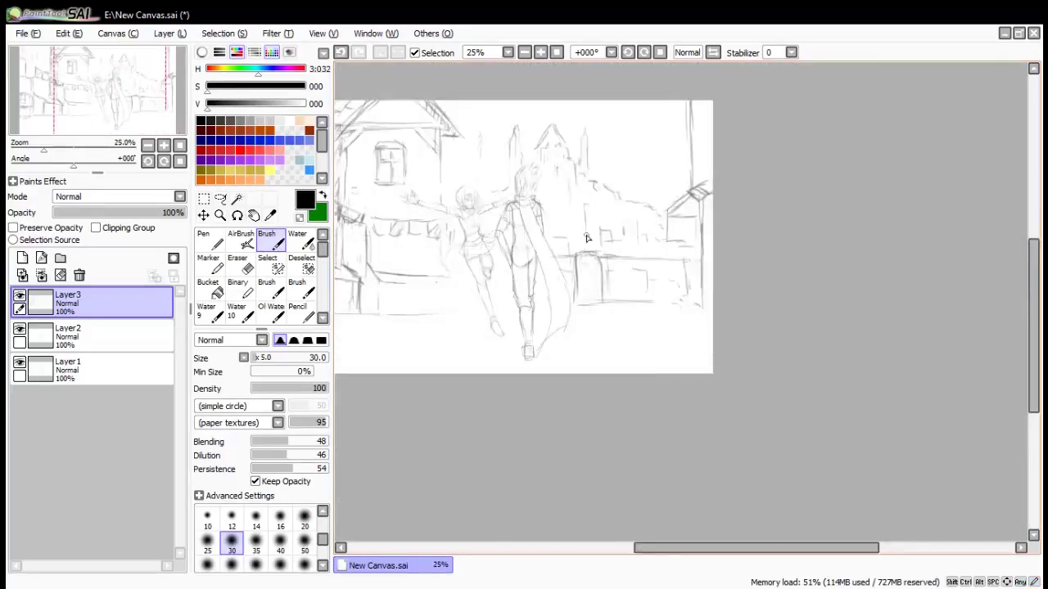
Erase the low wall's old near end and redraw the wall behind the cape with a notched top edge, an archway and vertical posts
scroll(586, 237, "up", 2)
key("e")
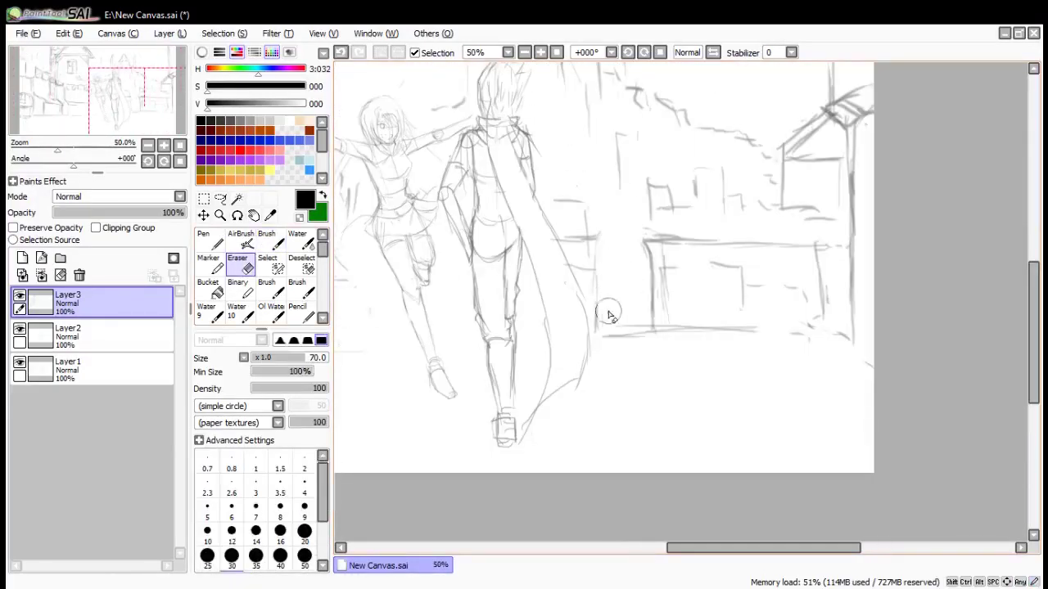
mouse_move(645, 253)
left_mouse_down()
mouse_move(647, 317)
mouse_move(601, 279)
mouse_move(653, 326)
mouse_move(655, 308)
left_mouse_up()
key("b")
left_click_drag(591, 239, 657, 238)
left_click_drag(736, 241, 739, 335)
mouse_move(769, 244)
left_mouse_down()
mouse_move(771, 342)
mouse_move(746, 237)
mouse_move(767, 239)
left_mouse_up()
left_click_drag(779, 243, 819, 243)
left_click_drag(834, 245, 844, 241)
mouse_move(710, 241)
left_mouse_down()
mouse_move(718, 238)
mouse_move(556, 231)
left_mouse_up()
left_click_drag(789, 205, 852, 207)
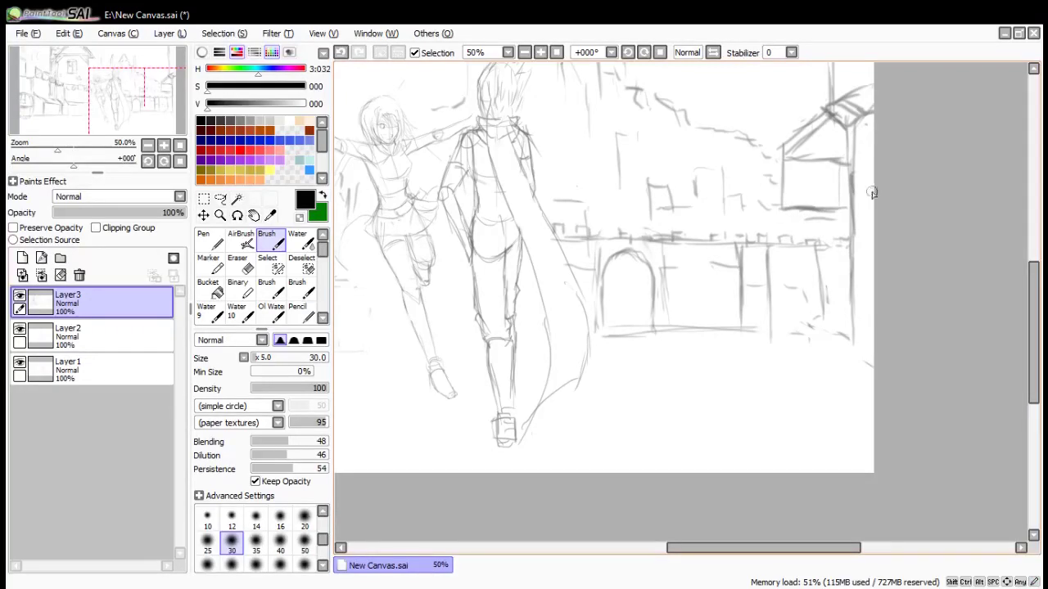
Draw an arched opening in the right-edge building's lower wall, and add parallel lines and a slanted brace to its upper wall
left_click_drag(876, 147, 865, 234)
left_click_drag(866, 183, 859, 357)
left_click_drag(868, 161, 865, 209)
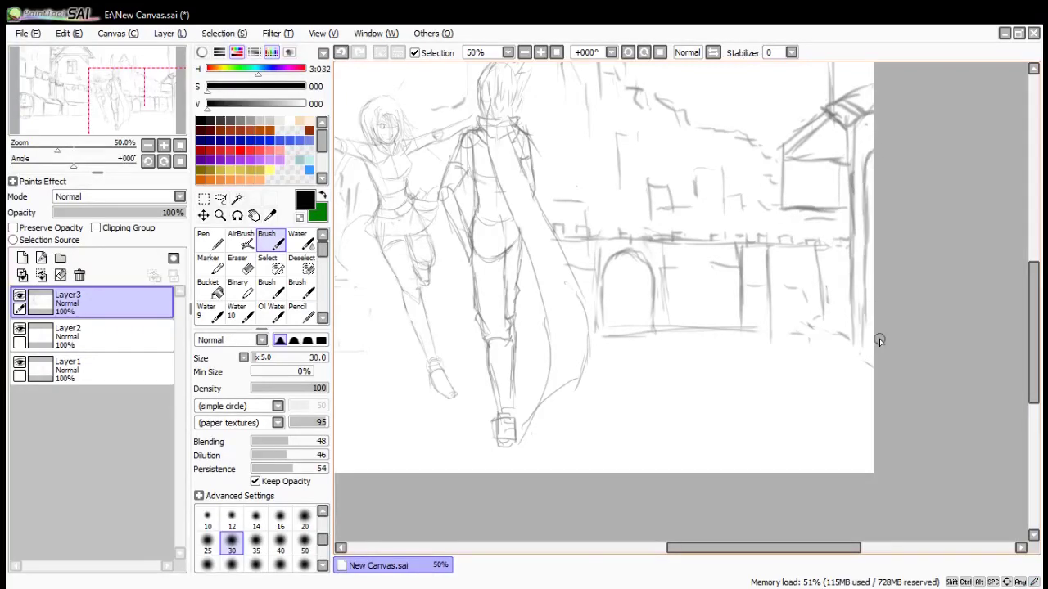
scroll(879, 339, "up", 5)
left_click_drag(838, 133, 843, 288)
mouse_move(844, 252)
left_mouse_down()
mouse_move(874, 285)
mouse_move(853, 321)
mouse_move(825, 321)
mouse_move(834, 315)
left_mouse_up()
key("e")
key("b")
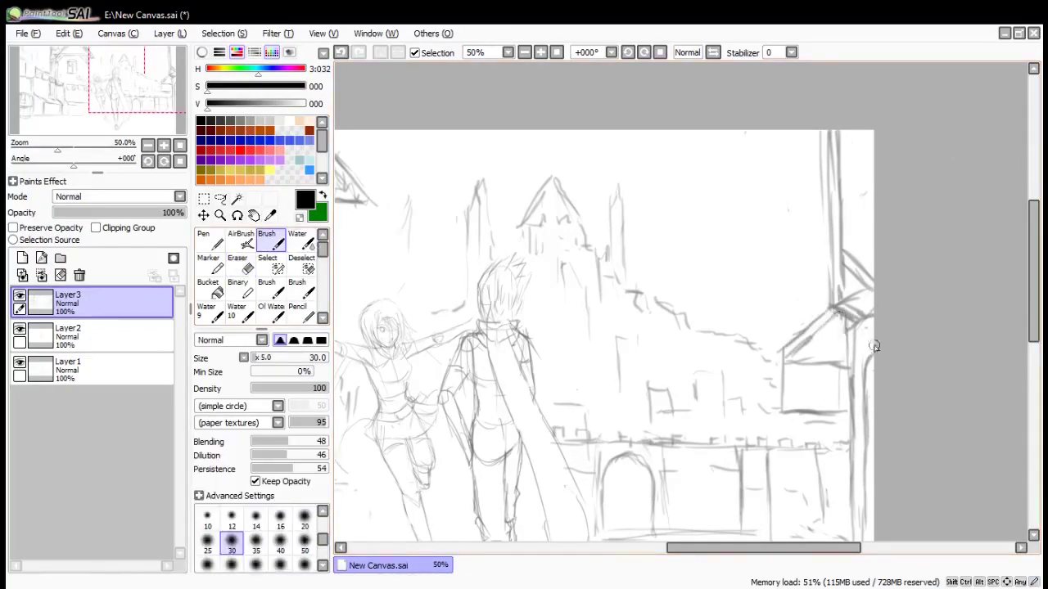
scroll(915, 288, "down", 3)
scroll(918, 327, "up", 5)
mouse_move(718, 273)
left_mouse_down()
mouse_move(726, 316)
mouse_move(756, 284)
mouse_move(804, 288)
mouse_move(819, 312)
left_mouse_up()
left_click_drag(820, 270, 819, 316)
left_click_drag(795, 282, 794, 319)
scroll(829, 355, "down", 3)
scroll(833, 359, "up", 3)
key("ctrl+z")
key("ctrl+z")
key("ctrl+z")
key("ctrl+z")
key("ctrl+z")
key("ctrl+z")
key("ctrl+z")
key("ctrl+z")
key("ctrl+z")
key("ctrl+z")
key("ctrl+z")
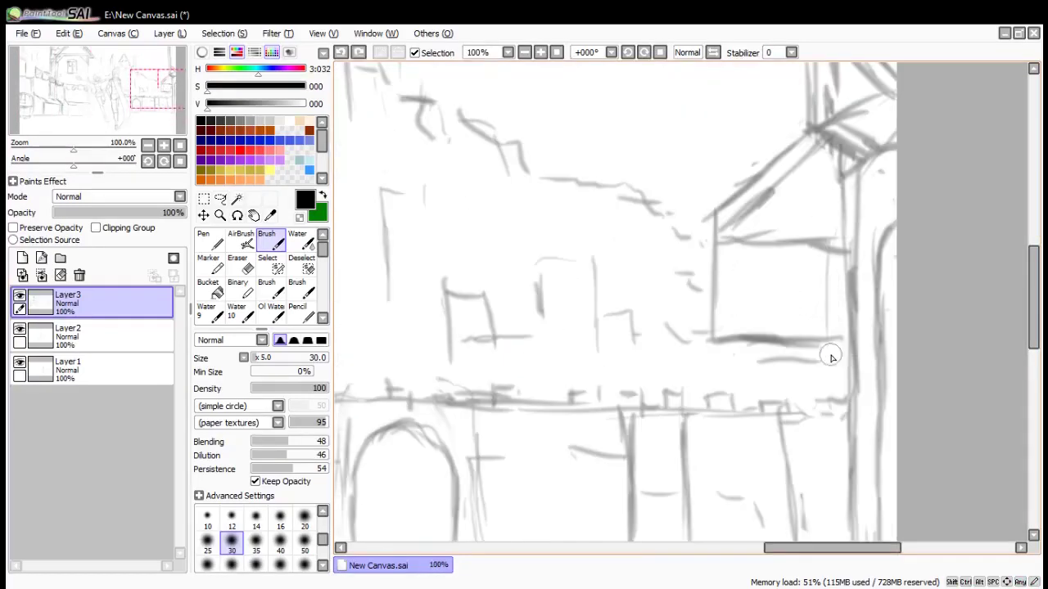
Letter INN in outlined capitals on the hanging sign of the right-edge building with a size 9 brush
key("bracketleft")
key("bracketleft")
key("bracketleft")
key("bracketleft")
key("bracketleft")
key("bracketleft")
key("bracketleft")
left_click_drag(734, 267, 735, 315)
left_click_drag(735, 265, 743, 309)
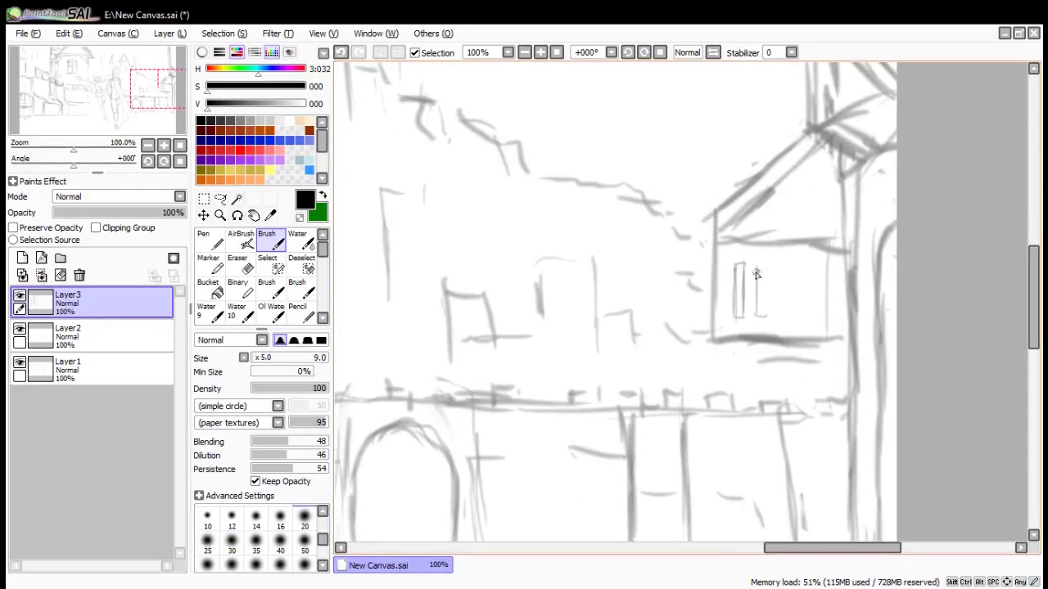
mouse_move(755, 274)
left_mouse_down()
mouse_move(786, 271)
mouse_move(806, 320)
left_mouse_up()
left_click_drag(803, 269, 827, 319)
left_click_drag(830, 272, 824, 318)
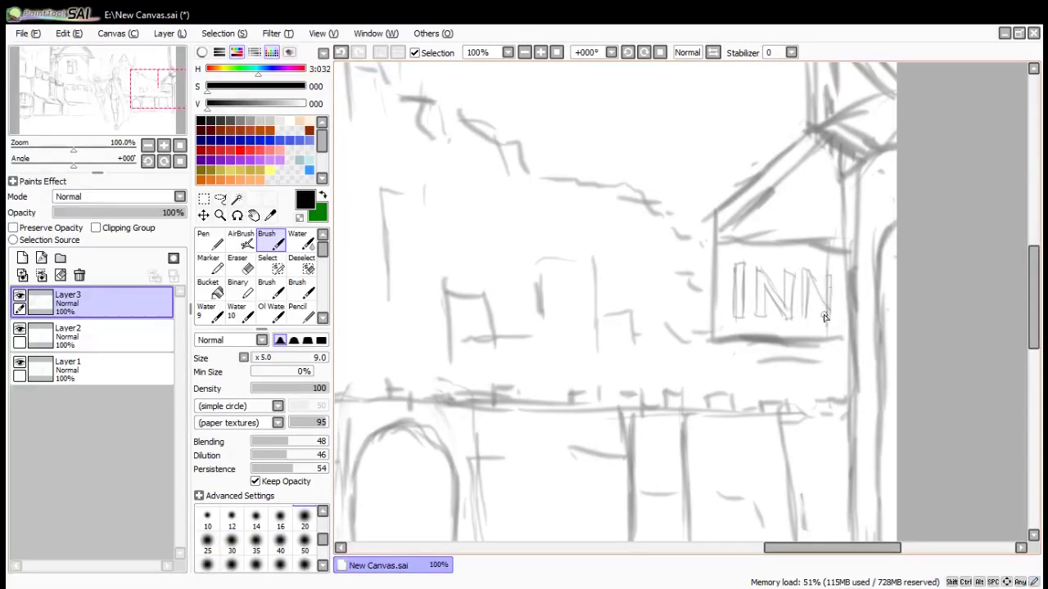
Add a second line along the inn sign's outer vertical edge to give the board thickness
mouse_move(717, 239)
left_mouse_down()
mouse_move(722, 339)
mouse_move(710, 342)
left_mouse_up()
key("ctrl+z")
left_click_drag(720, 238, 708, 237)
left_click_drag(707, 239, 711, 340)
Erase the inn sign's rough upper and lower edges with a size 30 eraser and redraw them as thin, straight lines
key("Page_Down")
key("End")
key("End")
key("End")
key("Page_Up")
key("e")
key("bracketleft")
key("bracketleft")
key("bracketleft")
key("bracketleft")
key("bracketleft")
left_click_drag(650, 223, 673, 314)
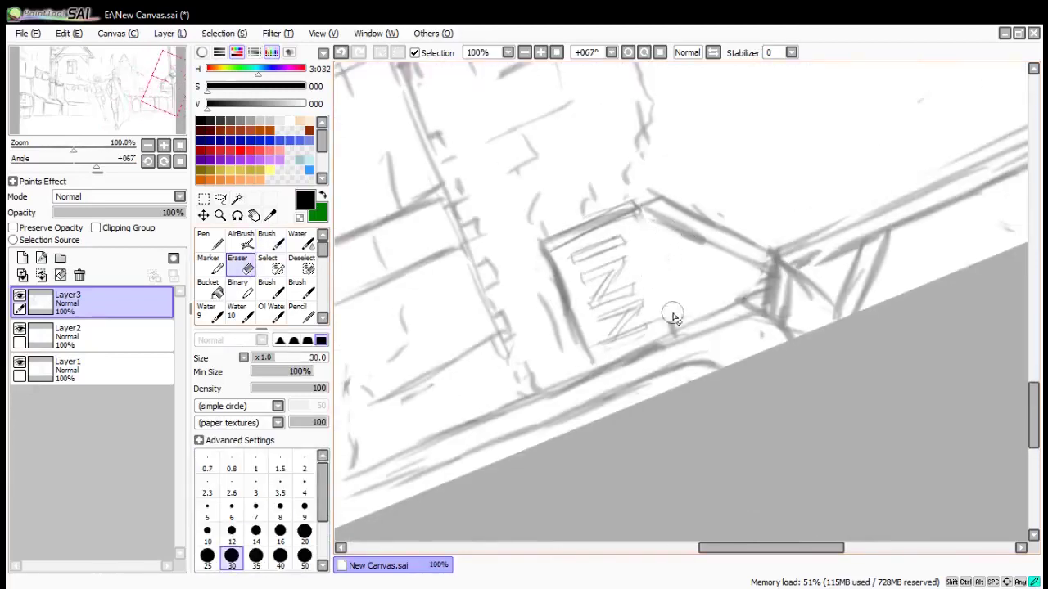
left_click_drag(558, 267, 583, 351)
left_click(271, 240)
left_click_drag(553, 257, 591, 381)
left_click_drag(641, 213, 671, 335)
left_click_drag(541, 245, 581, 372)
scroll(619, 343, "down", 2)
key("Home")
scroll(989, 239, "up", 2)
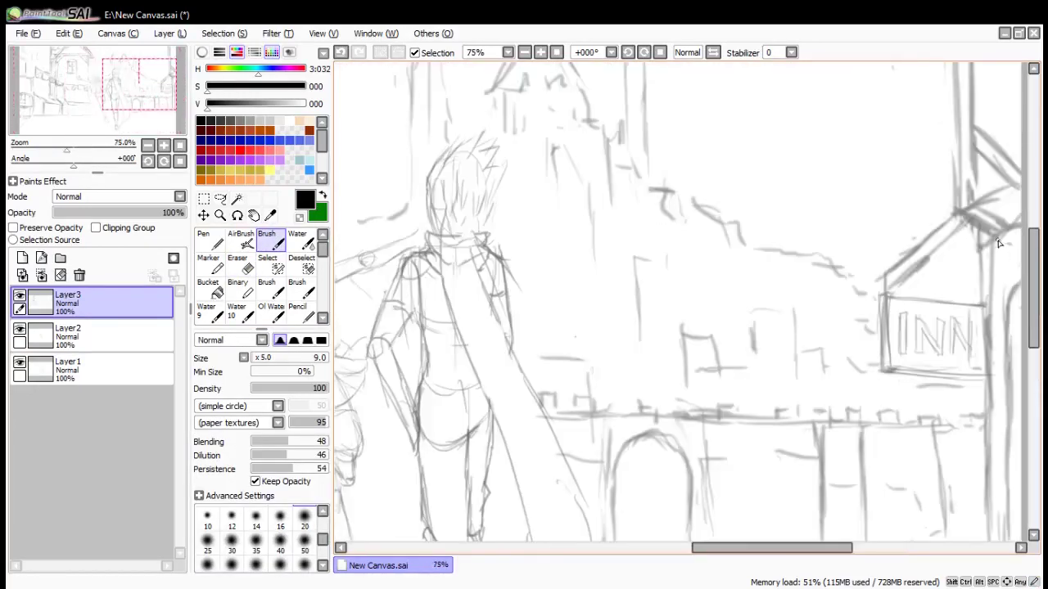
left_click_drag(883, 280, 889, 278)
Sketch a shaded hanging lantern with a pointed base in the top of the wall's archway
left_click_drag(637, 377, 583, 269)
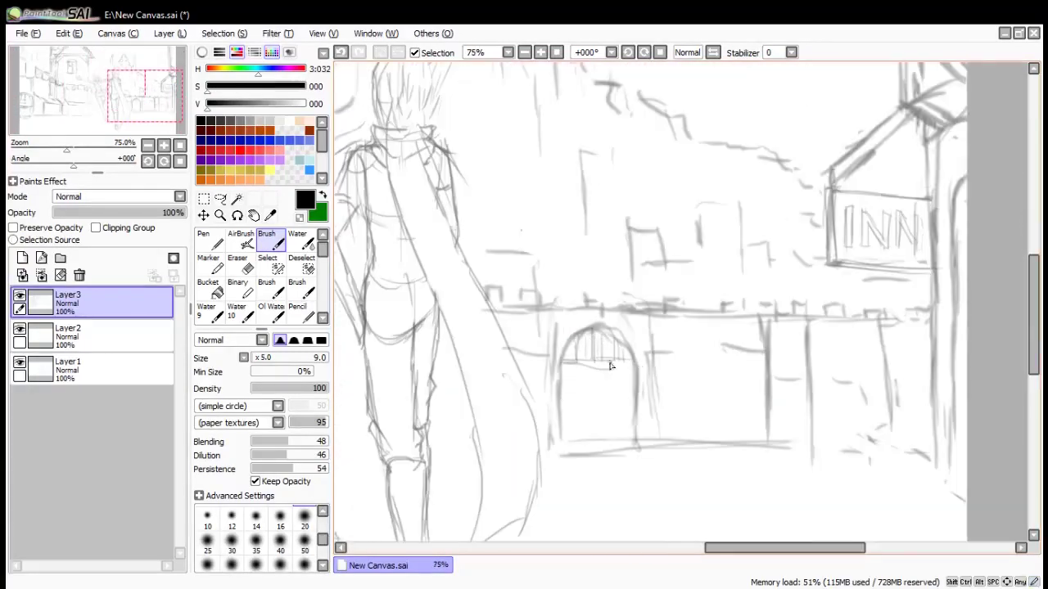
left_click_drag(612, 316, 614, 373)
left_click_drag(607, 300, 600, 365)
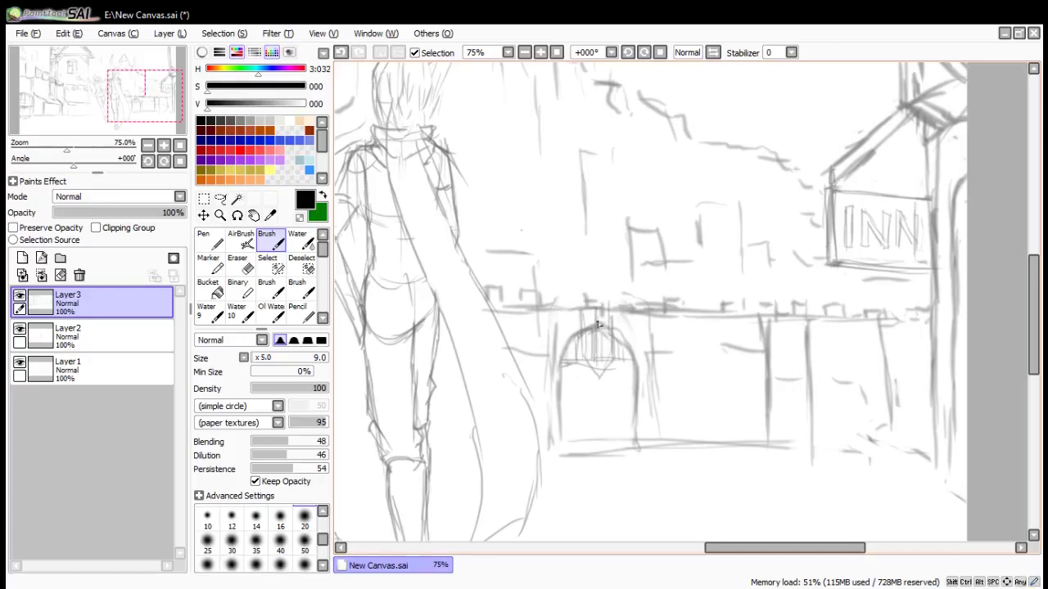
mouse_move(586, 321)
left_mouse_down()
mouse_move(603, 380)
mouse_move(596, 339)
left_mouse_up()
left_click_drag(604, 342, 610, 353)
scroll(610, 352, "down", 3)
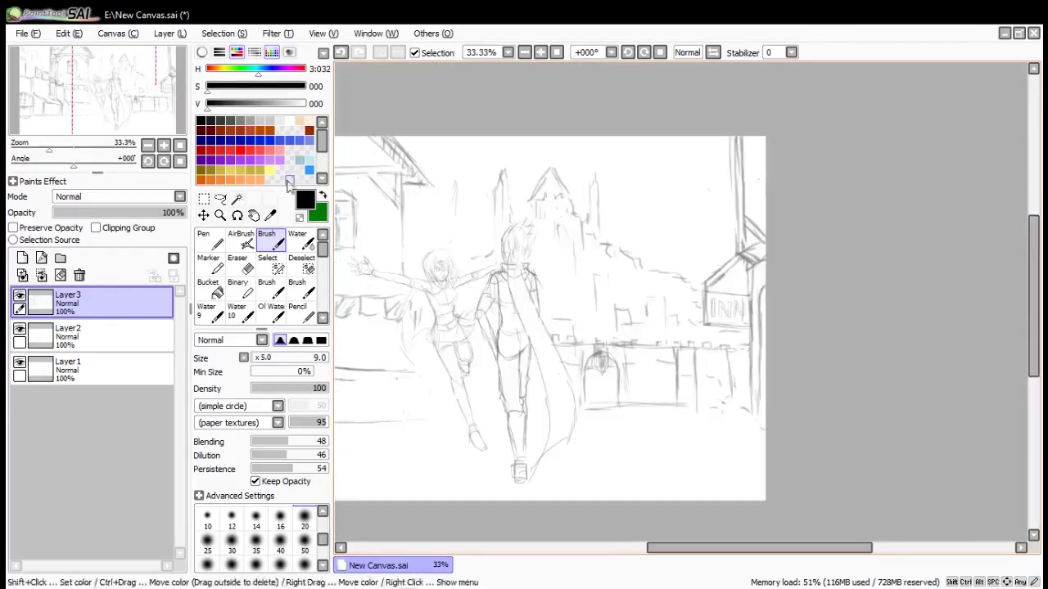
Add vertical post and panel lines along the low wall between the archway and the inn
left_click(238, 264)
left_click(283, 244)
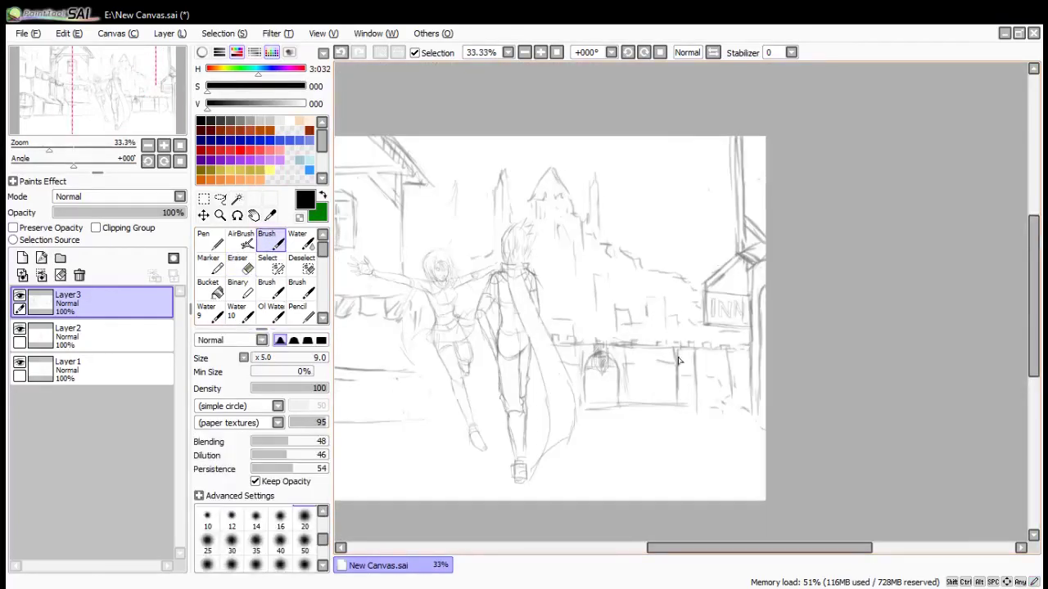
left_click_drag(645, 399, 647, 339)
left_click_drag(645, 355, 645, 400)
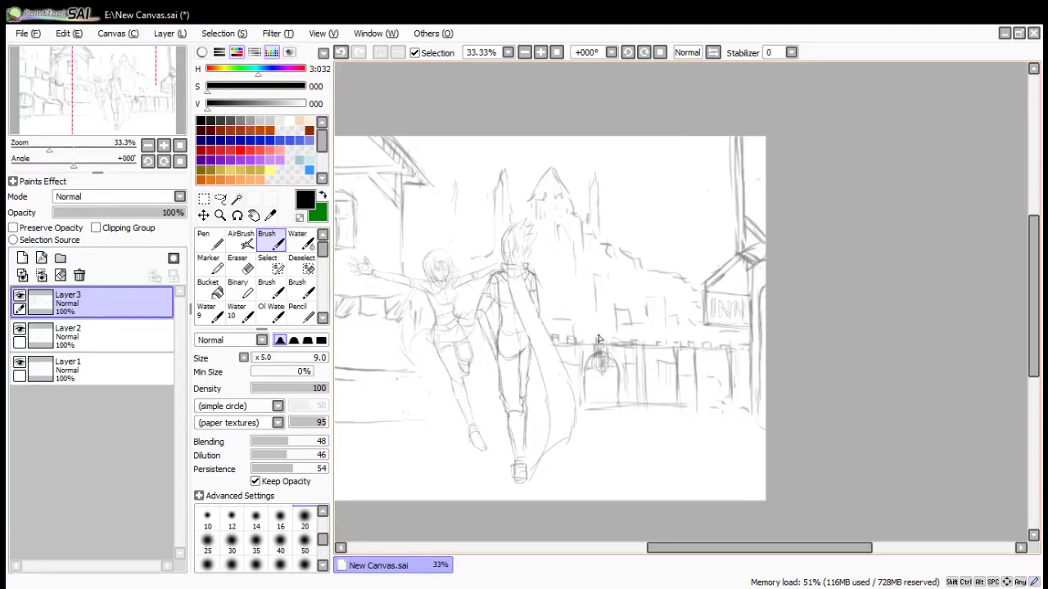
Erase the rough notches along the low wall's top edge with a size 30 eraser
key("End")
key("End")
key("End")
left_click_drag(638, 305, 617, 240)
scroll(611, 241, "up", 3)
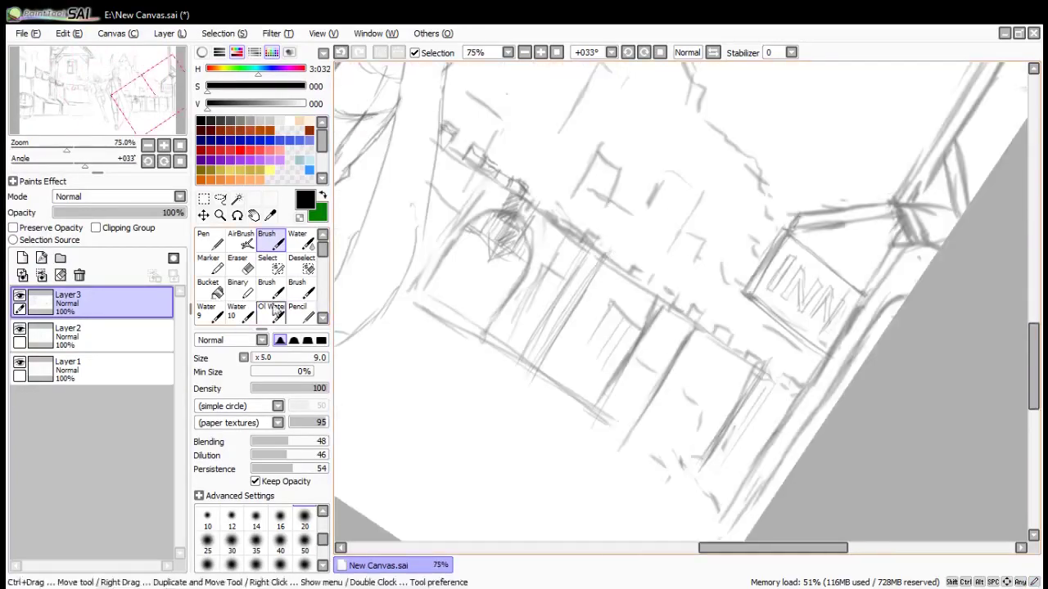
left_click(240, 263)
left_click_drag(495, 170, 754, 357)
left_click_drag(447, 129, 478, 159)
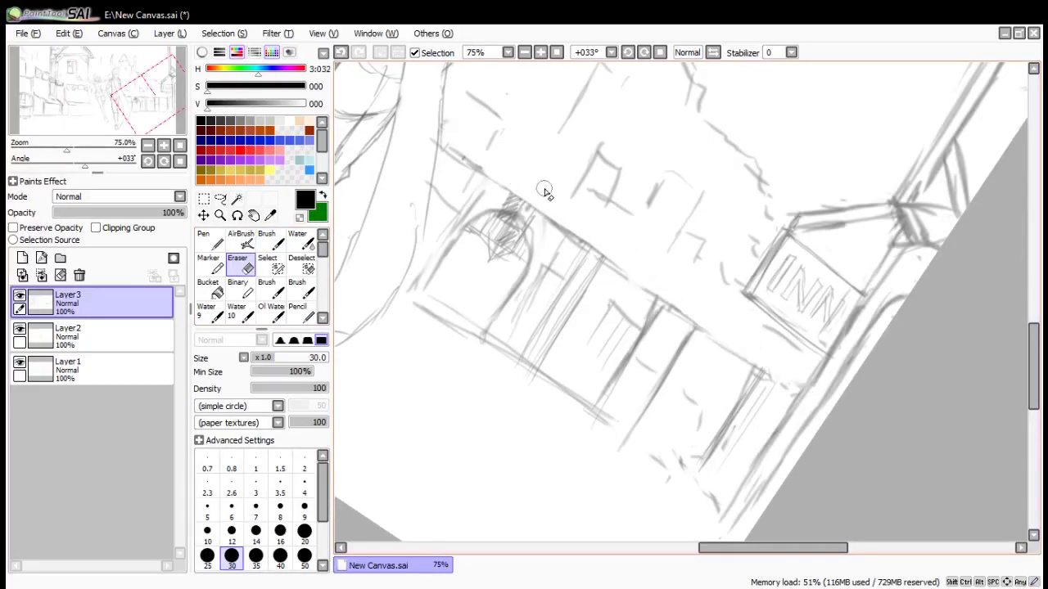
Add vertical lines to the wall between the cape and the archway, and tidy the wall's outline with the eraser
key("Home")
scroll(802, 229, "down", 1)
scroll(833, 275, "up", 4)
left_click(271, 240)
left_click_drag(497, 334, 497, 393)
mouse_move(481, 337)
left_mouse_down()
mouse_move(481, 388)
mouse_move(495, 383)
left_mouse_up()
scroll(558, 215, "down", 4)
scroll(560, 214, "up", 1)
mouse_move(559, 327)
left_mouse_down()
mouse_move(595, 304)
mouse_move(630, 227)
mouse_move(646, 279)
left_mouse_up()
key("e")
left_click_drag(619, 228, 609, 203)
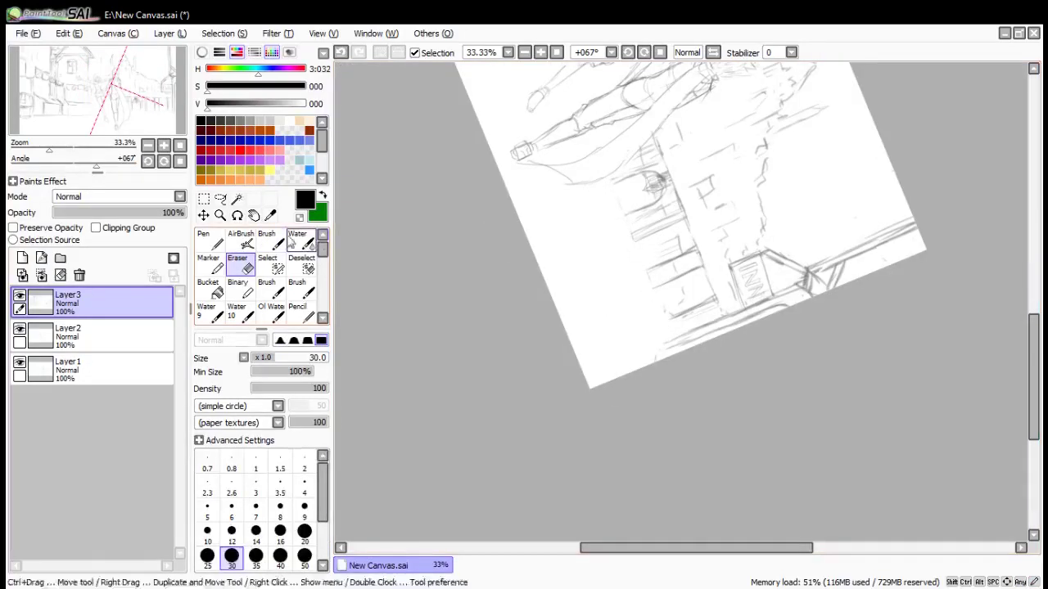
key("b")
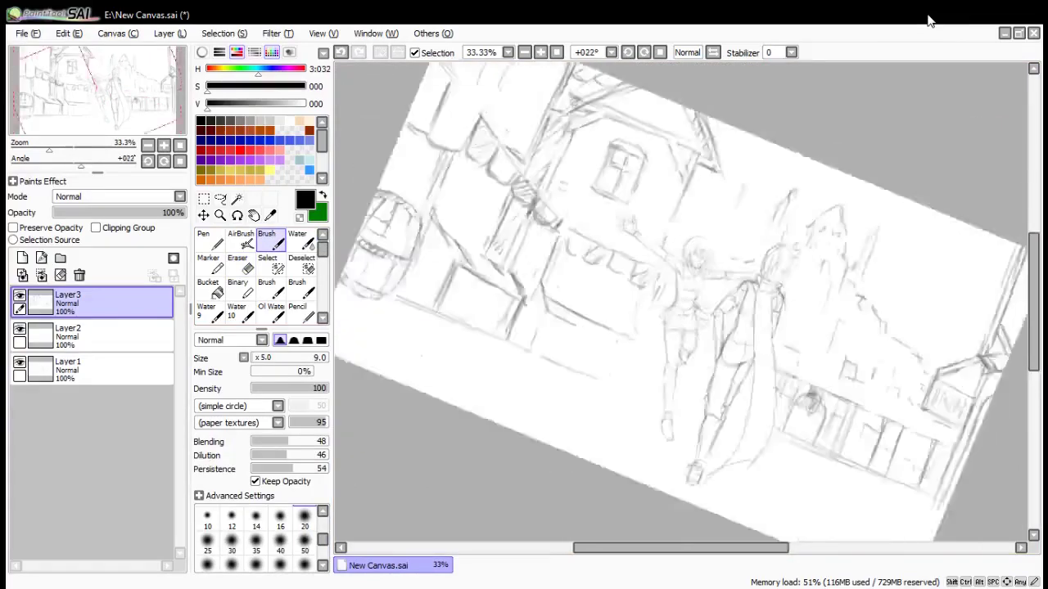
Try to sketch small square battlements one by one along the low wall's top edge
scroll(826, 491, "up", 1)
key("Home")
scroll(826, 491, "up", 1)
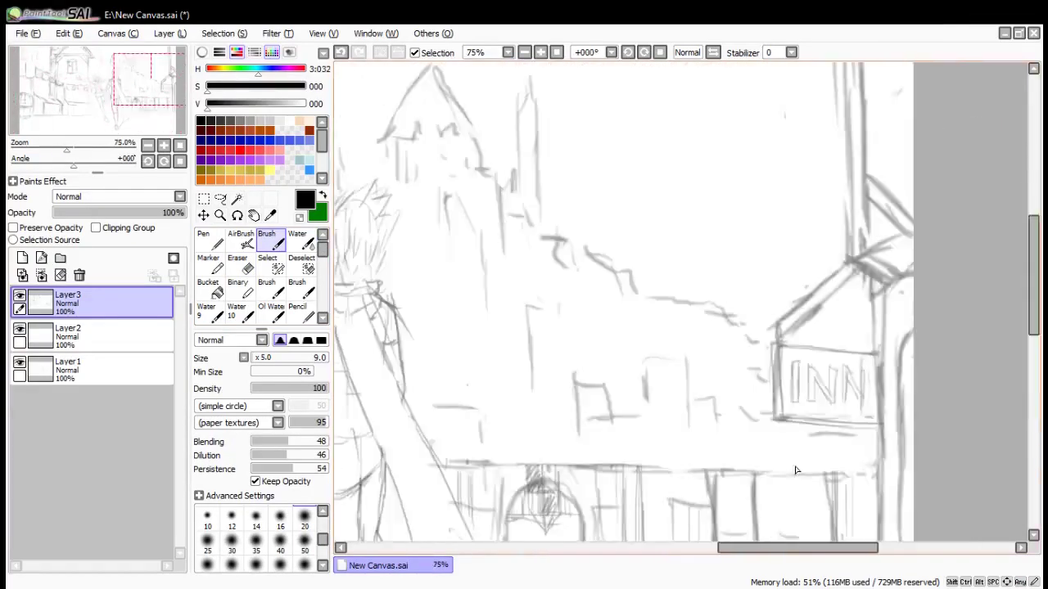
scroll(585, 428, "down", 4)
scroll(584, 428, "up", 3)
scroll(560, 379, "up", 3)
mouse_move(515, 344)
left_mouse_down()
mouse_move(542, 344)
mouse_move(542, 364)
left_mouse_up()
mouse_move(570, 348)
left_mouse_down()
mouse_move(571, 362)
mouse_move(590, 345)
left_mouse_up()
left_click_drag(652, 352, 653, 369)
mouse_move(699, 355)
left_mouse_down()
mouse_move(699, 371)
mouse_move(728, 351)
mouse_move(730, 368)
mouse_move(767, 370)
left_mouse_up()
key("End")
key("End")
key("End")
key("End")
key("End")
key("End")
scroll(795, 329, "down", 3)
scroll(902, 328, "up", 1)
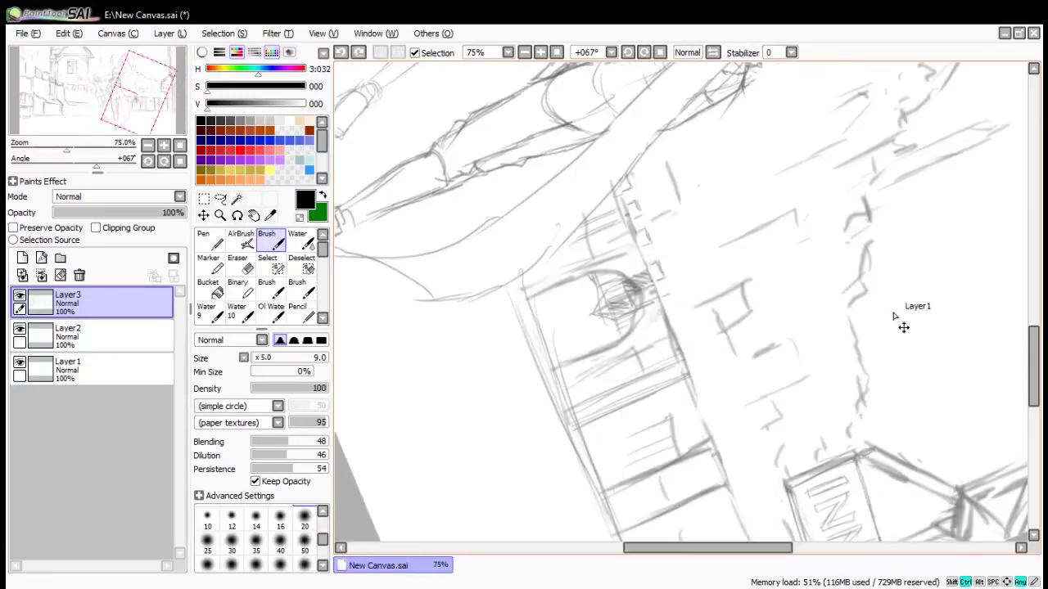
key("ctrl+z")
key("ctrl+z")
key("ctrl+z")
key("ctrl+z")
key("ctrl+z")
key("ctrl+z")
key("ctrl+z")
key("ctrl+z")
key("ctrl+z")
key("ctrl+z")
Draw long parallel lines along the low wall's top edge to form a straight, narrow band
left_click_drag(628, 172, 656, 265)
left_click_drag(642, 219, 693, 352)
left_click_drag(676, 293, 709, 397)
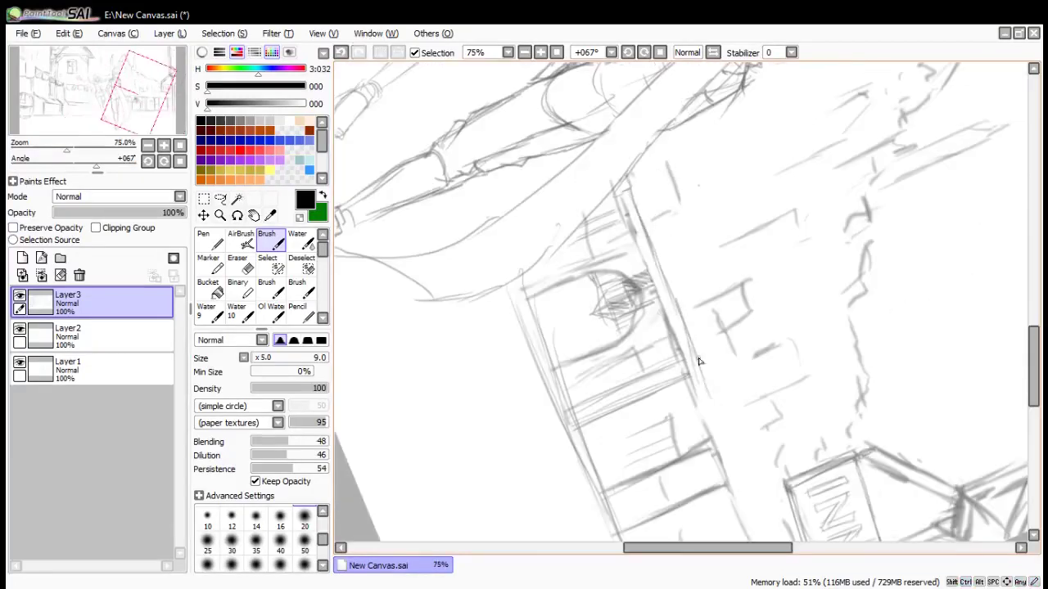
left_click_drag(697, 358, 733, 460)
left_click_drag(787, 518, 762, 332)
left_click_drag(700, 268, 753, 395)
key("Home")
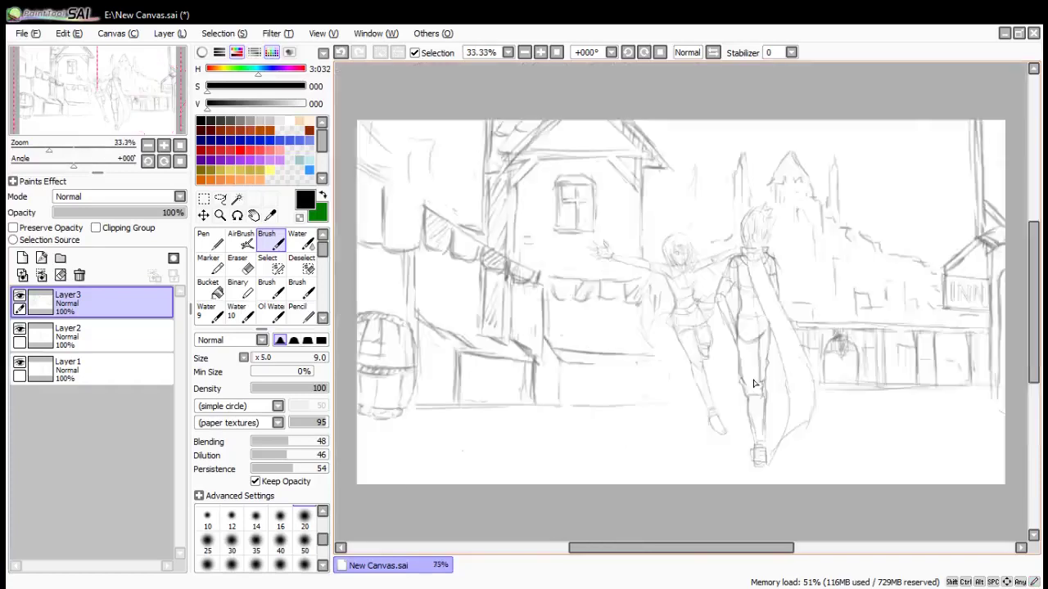
Divide the band on top of the wall into blocks with short vertical lines and erase alternate segments to form battlements
scroll(836, 363, "up", 3)
left_click_drag(708, 253, 709, 274)
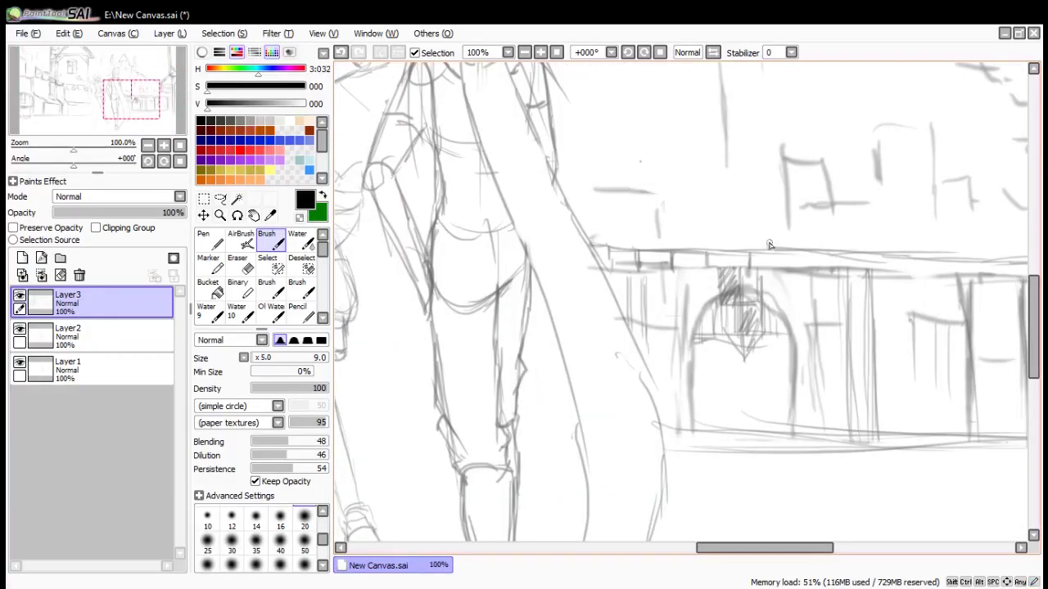
left_click_drag(765, 547, 803, 547)
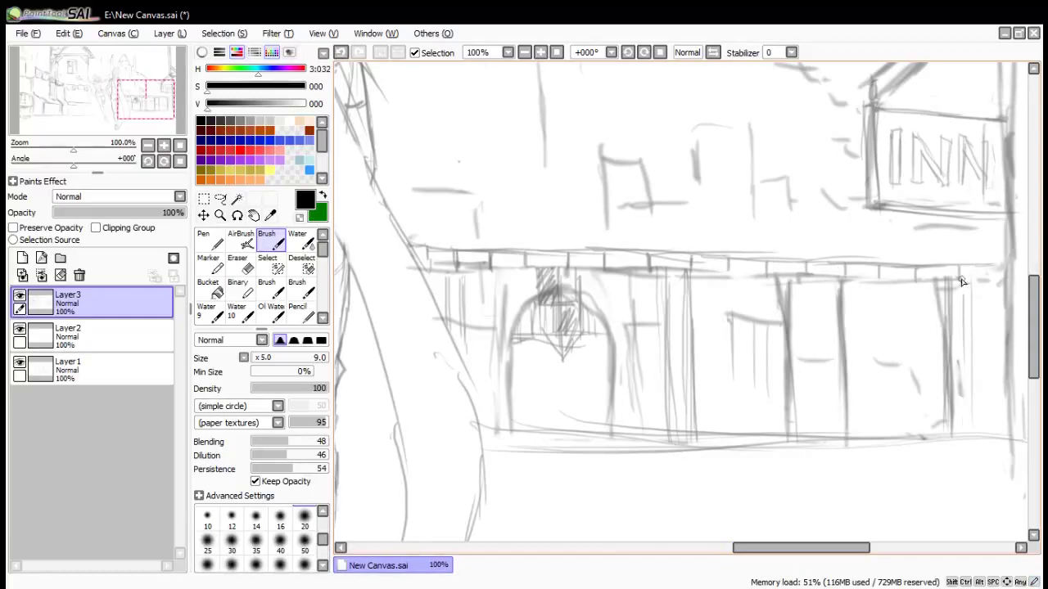
left_click(238, 263)
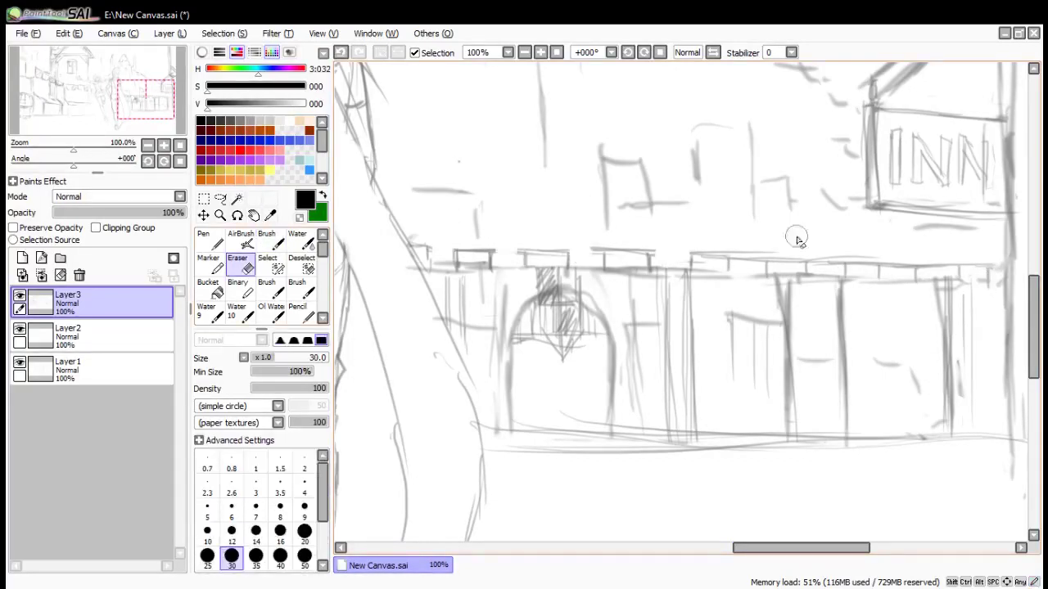
left_click_drag(737, 260, 835, 263)
left_click_drag(888, 263, 906, 263)
left_click_drag(969, 264, 985, 263)
Erase along the outer top line of the wall's battlements with the size 30 eraser
scroll(970, 150, "down", 2)
key("End")
key("End")
key("End")
key("End")
key("End")
key("End")
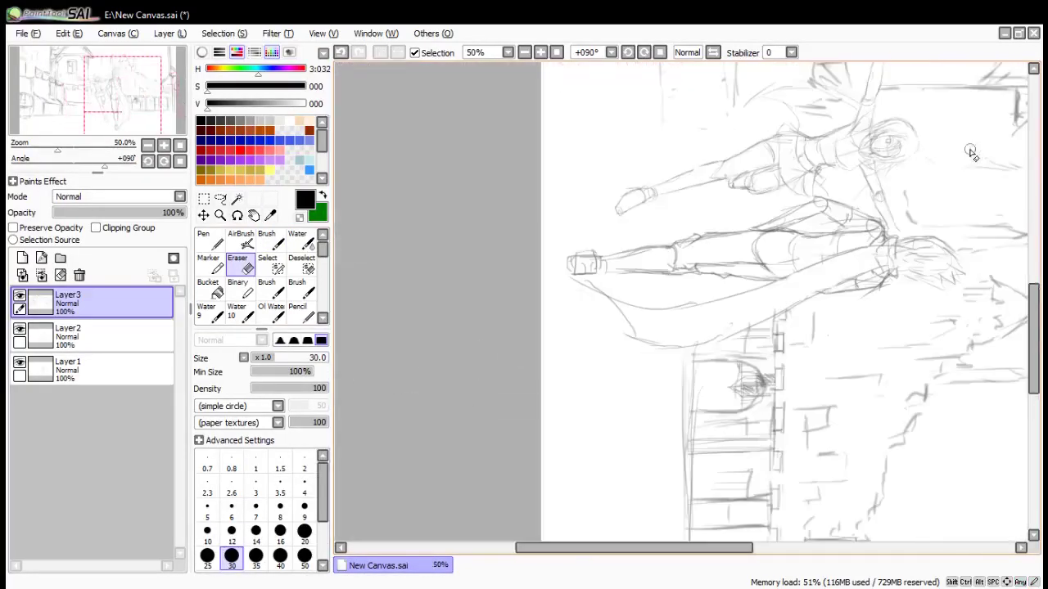
left_click_drag(786, 342, 782, 510)
key("Home")
scroll(736, 425, "down", 1)
scroll(735, 278, "up", 4)
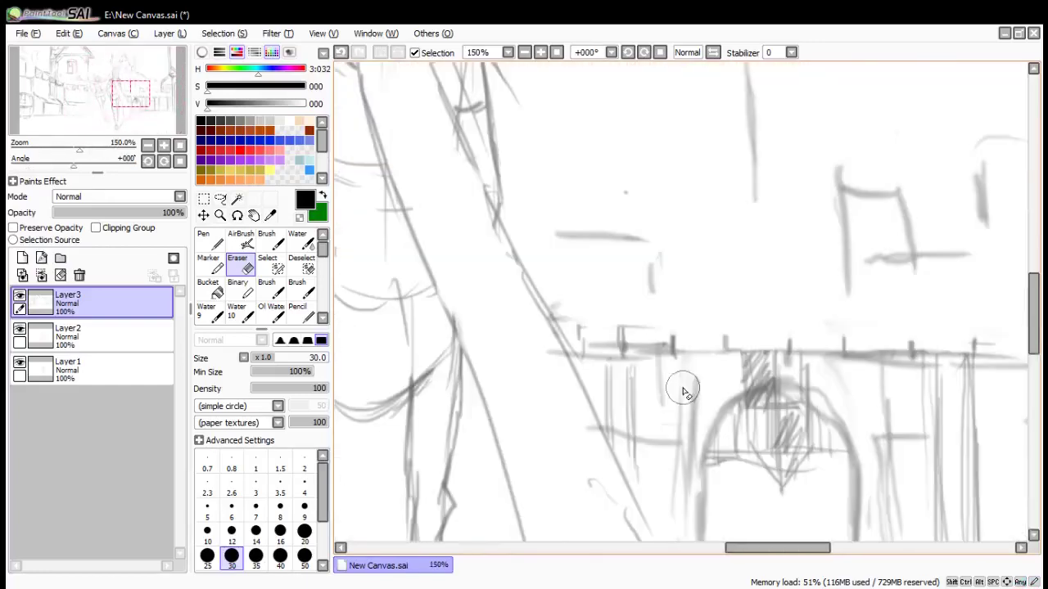
Cap the short vertical marks above the arched gateway with the size 9 Brush to form square battlements
key("b")
mouse_move(602, 335)
left_mouse_down()
mouse_move(696, 335)
mouse_move(774, 352)
left_mouse_up()
left_click_drag(774, 332, 806, 350)
mouse_move(834, 329)
left_mouse_down()
mouse_move(833, 350)
mouse_move(861, 349)
left_mouse_up()
scroll(835, 332, "down", 4)
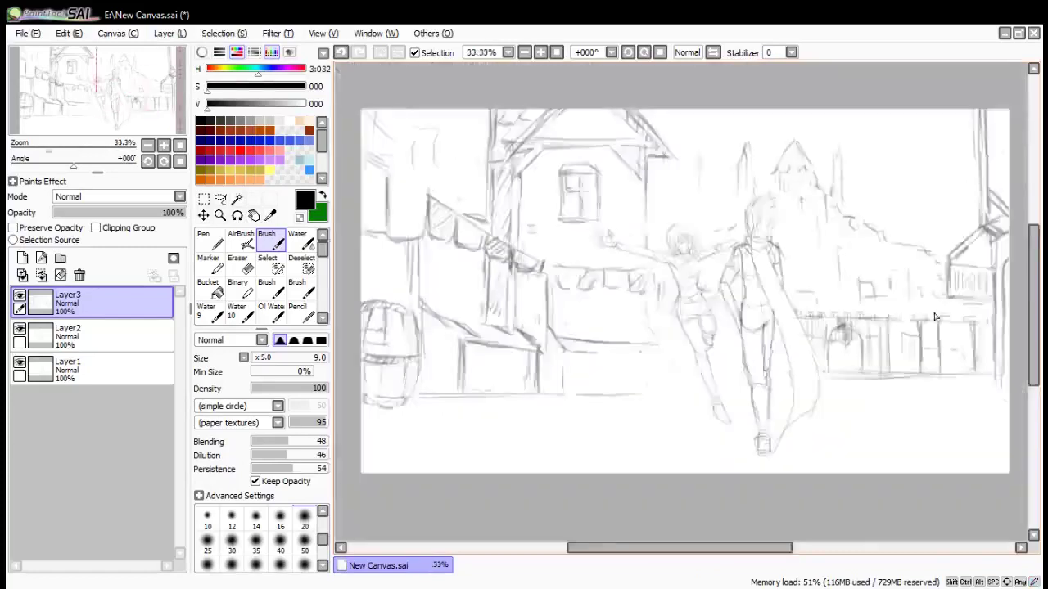
Continue the row of small square battlements along the low wall's top edge towards the inn
scroll(878, 325, "up", 4)
key("End")
key("End")
key("End")
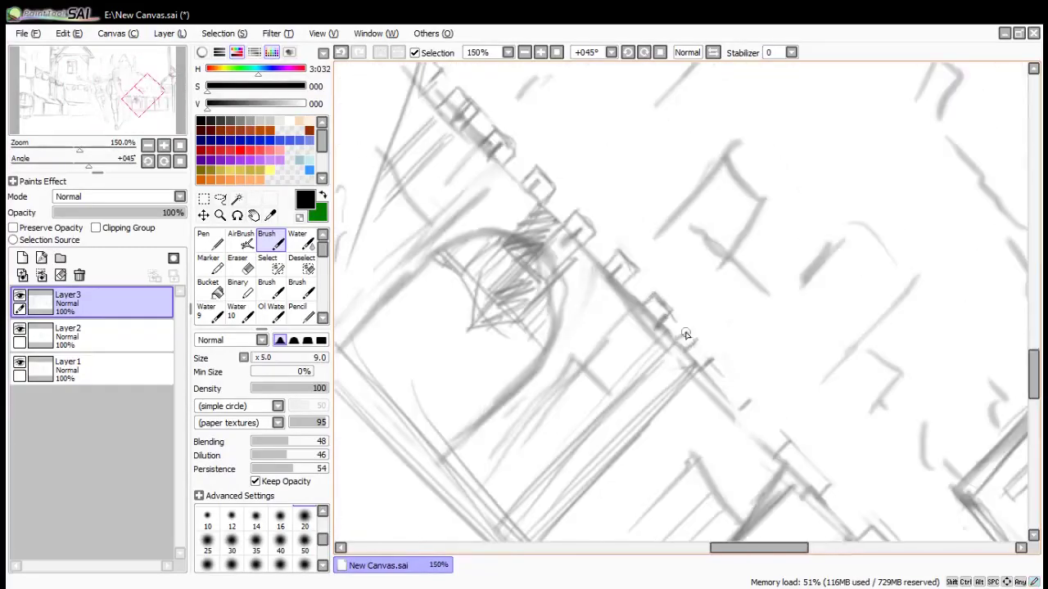
mouse_move(686, 334)
left_mouse_down()
mouse_move(716, 391)
mouse_move(740, 401)
mouse_move(809, 489)
mouse_move(861, 522)
left_mouse_up()
scroll(841, 459, "down", 4)
key("Home")
scroll(826, 364, "down", 4)
scroll(851, 266, "up", 4)
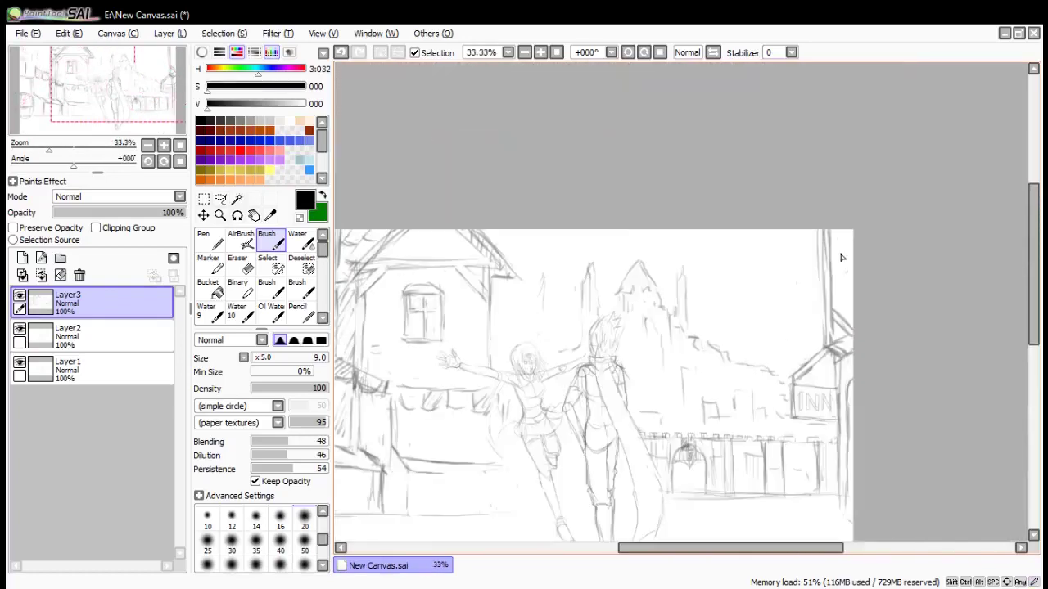
Add a new layer and try to sketch a small standing figure in front of the low wall's doors
left_click(22, 257)
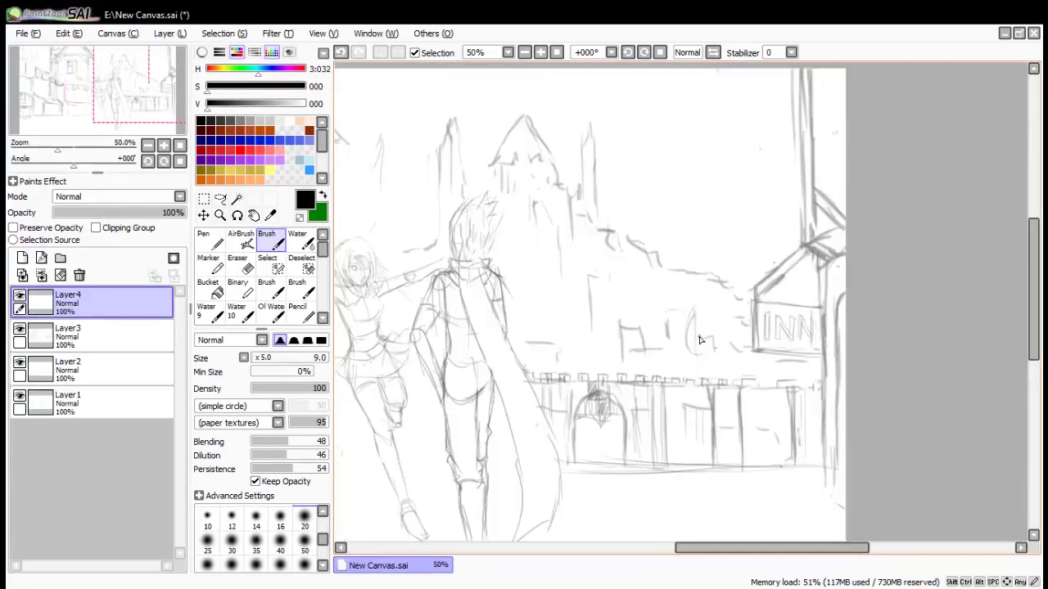
key("ctrl+z")
left_click_drag(720, 357, 721, 371)
key("ctrl+z")
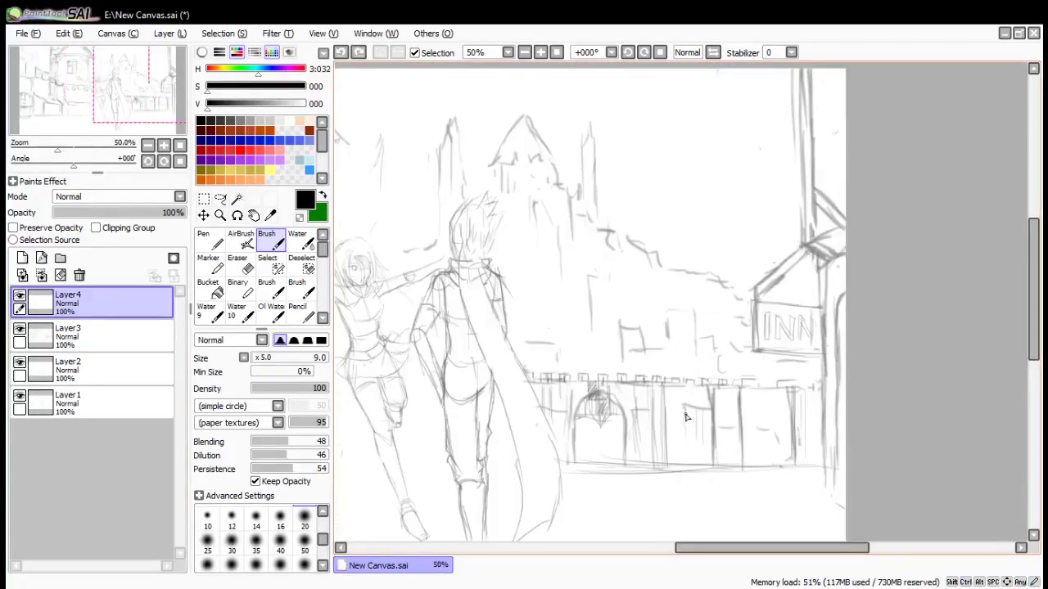
left_click_drag(686, 415, 683, 445)
left_click_drag(695, 425, 688, 463)
left_click_drag(694, 443, 693, 473)
left_click_drag(720, 357, 722, 371)
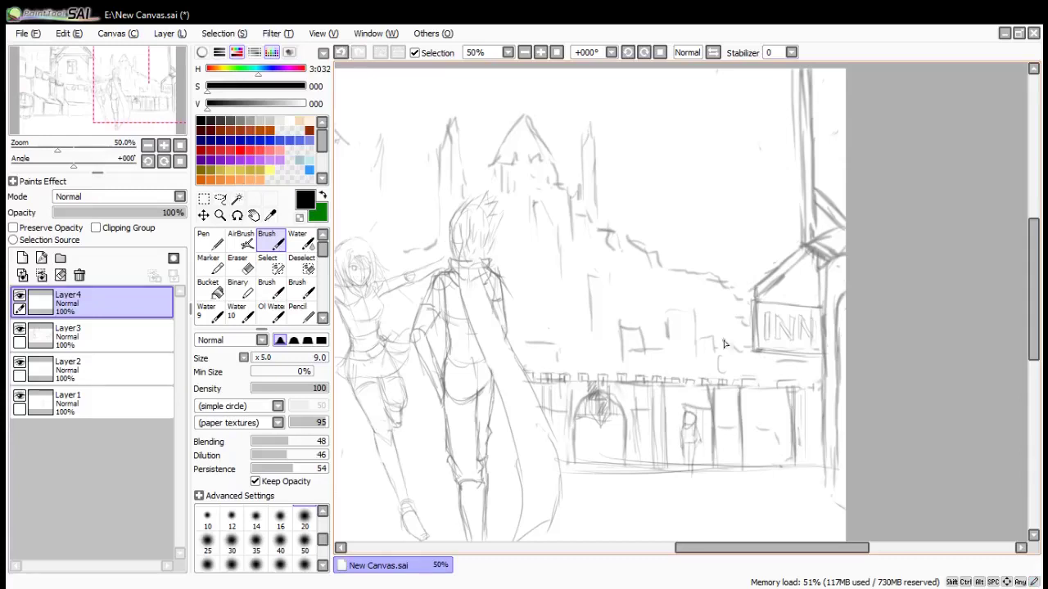
Try to sketch a standing background figure beside the post of the left market stall
left_click_drag(765, 548, 652, 548)
mouse_move(490, 302)
left_mouse_down()
mouse_move(496, 344)
mouse_move(490, 302)
left_mouse_up()
mouse_move(496, 306)
left_mouse_down()
mouse_move(513, 351)
mouse_move(485, 378)
left_mouse_up()
mouse_move(492, 388)
left_mouse_down()
mouse_move(512, 380)
mouse_move(523, 452)
left_mouse_up()
left_click_drag(491, 431, 491, 507)
left_click_drag(518, 409, 519, 482)
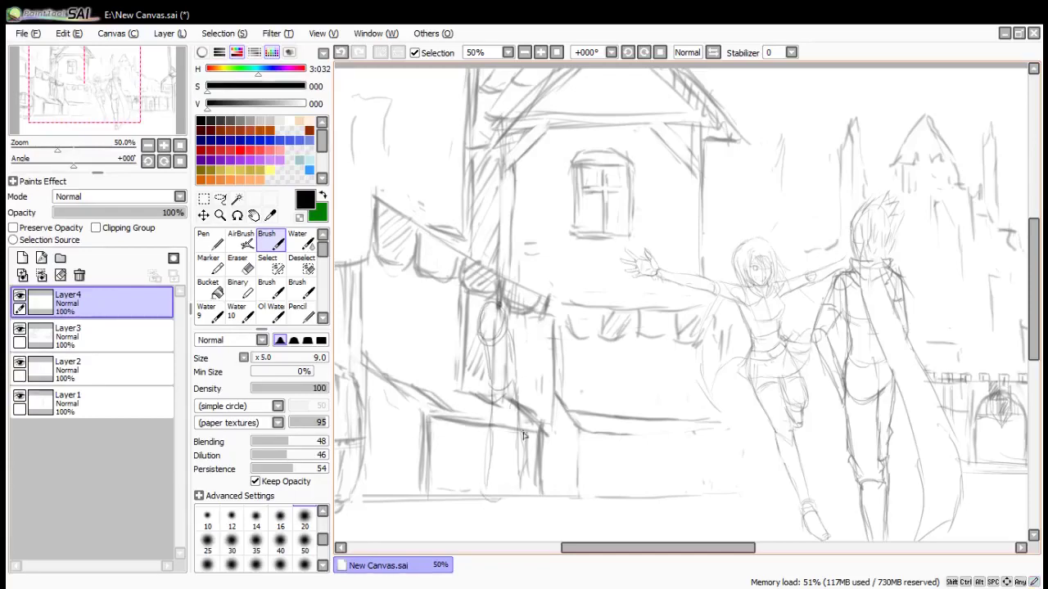
scroll(483, 317, "down", 1)
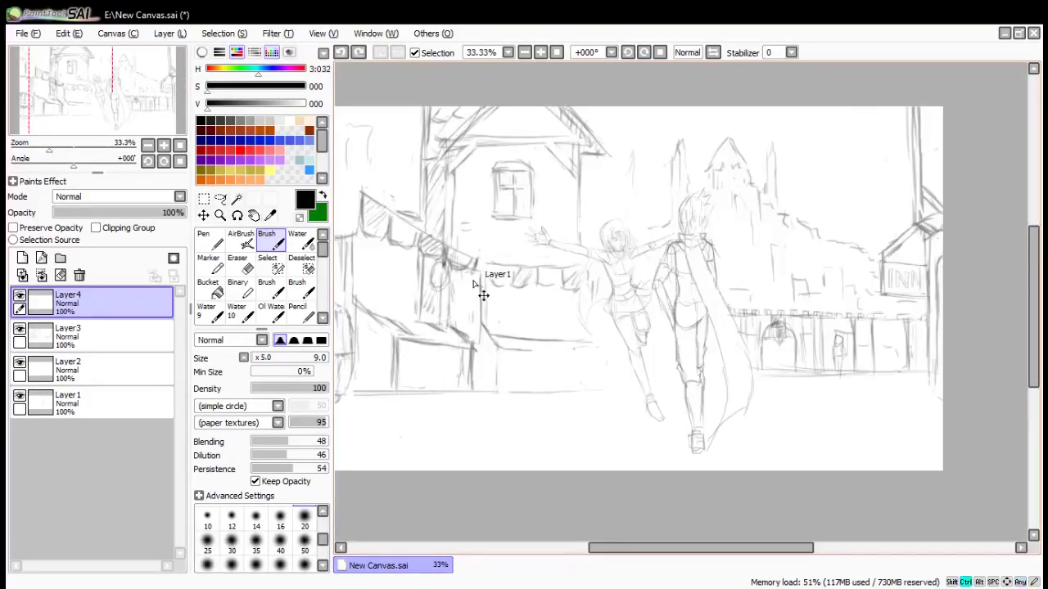
Try to sketch short crossing lines onto the panels of the low wall beside the inn
scroll(929, 308, "down", 1)
scroll(978, 321, "up", 3)
key("End")
key("End")
key("End")
key("End")
key("End")
key("End")
key("End")
key("End")
key("End")
key("End")
key("End")
key("End")
key("End")
left_click_drag(595, 366, 612, 402)
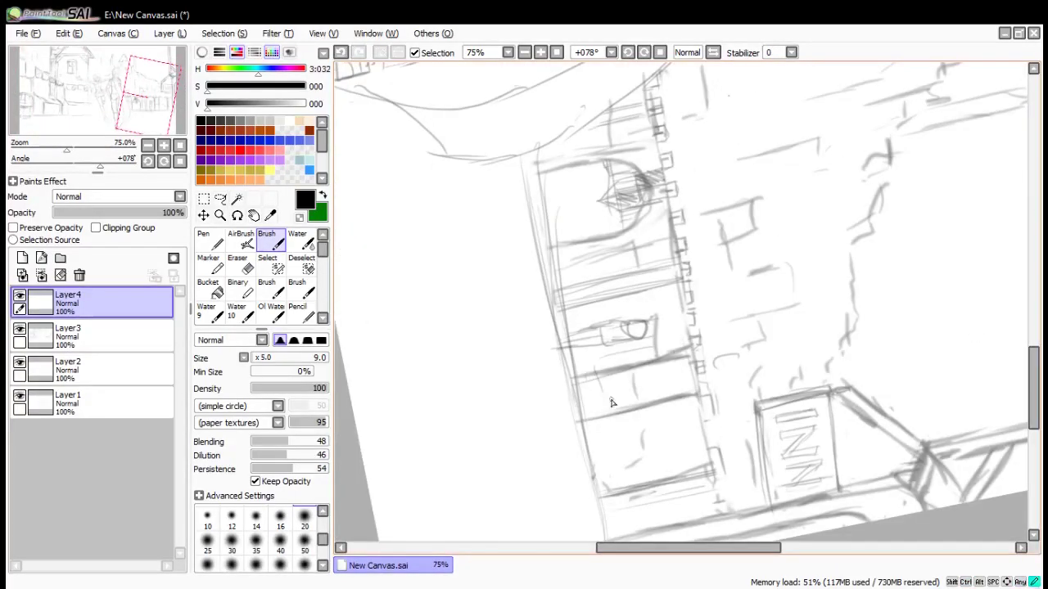
key("Delete")
key("Delete")
key("Delete")
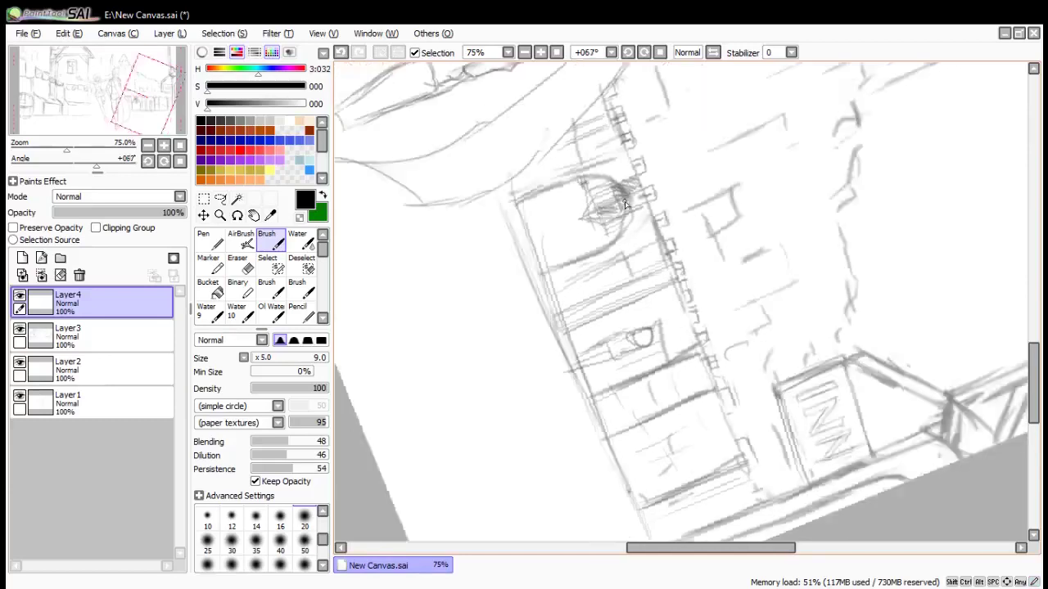
Delete Layer4 with the trial background figure and wall details
key("Home")
left_click_drag(571, 361, 657, 371)
left_click_drag(552, 270, 644, 286)
key("e")
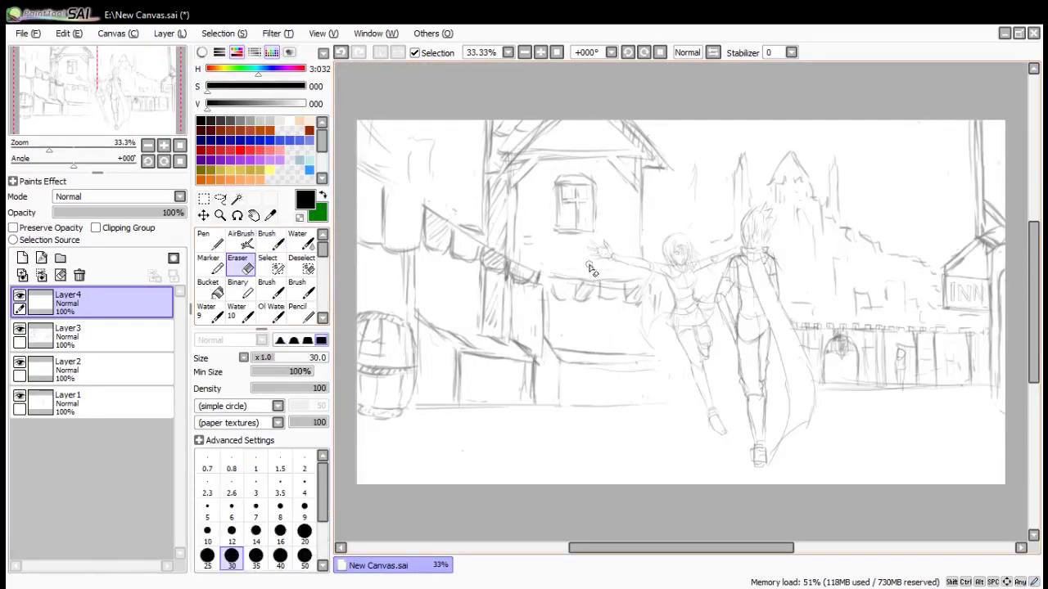
left_click(79, 275)
Add a new layer and sketch loose paving-stone outlines across the ground on both sides of the figures
key("b")
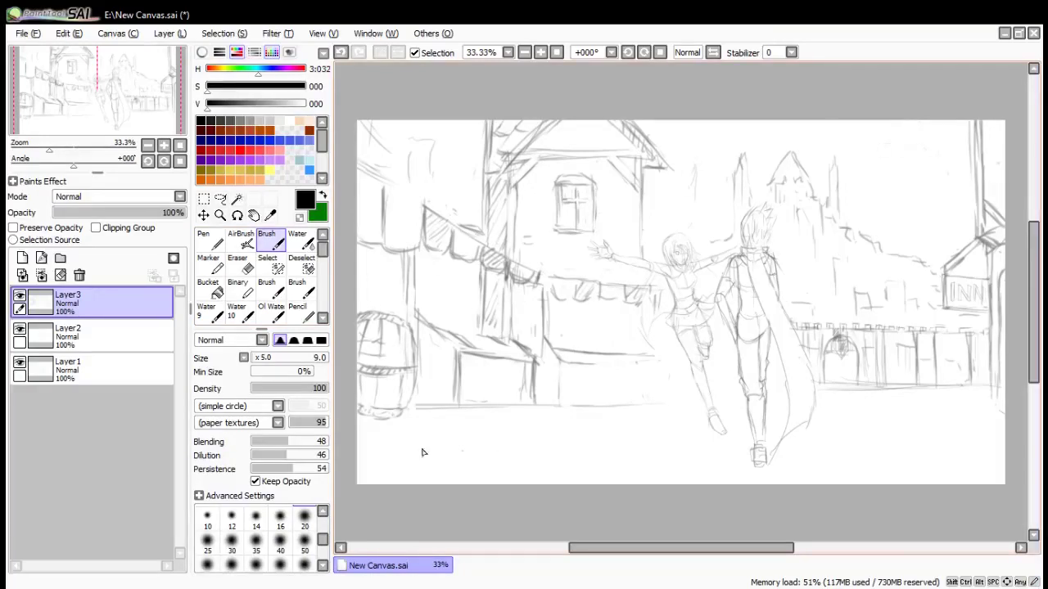
mouse_move(453, 451)
left_mouse_down()
mouse_move(492, 471)
mouse_move(541, 463)
left_mouse_up()
left_click(23, 258)
left_click_drag(597, 449, 671, 454)
mouse_move(867, 417)
left_mouse_down()
mouse_move(910, 420)
mouse_move(870, 420)
left_mouse_up()
left_click_drag(919, 420, 923, 444)
left_click_drag(928, 436, 986, 440)
mouse_move(800, 466)
left_mouse_down()
mouse_move(892, 458)
mouse_move(908, 481)
left_mouse_up()
left_click_drag(912, 469, 993, 467)
left_click_drag(803, 464, 788, 482)
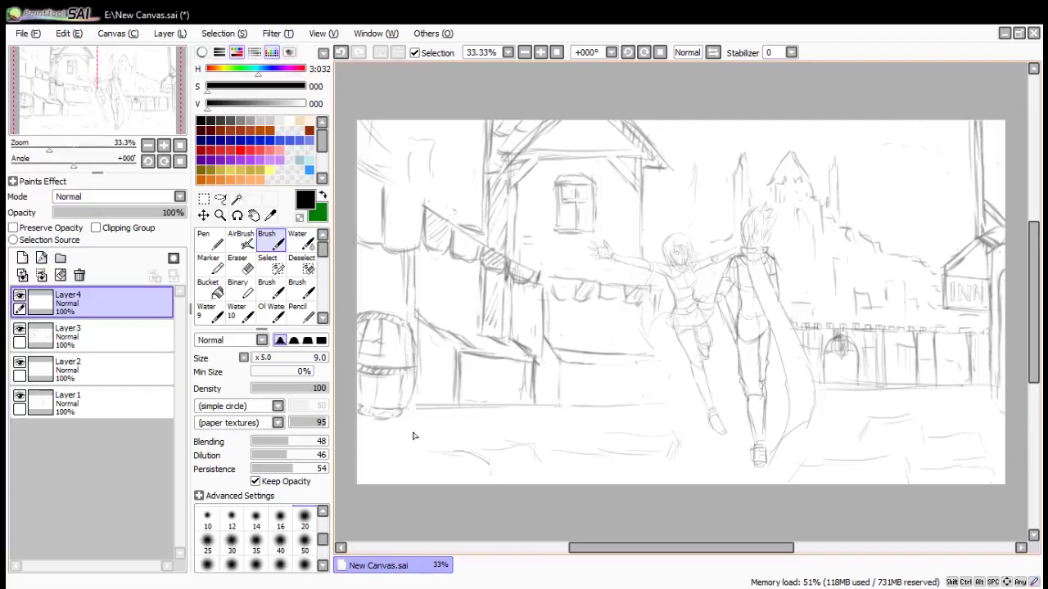
Try to sketch slanted beam lines above the left stall's awning and undo them
left_click_drag(462, 221, 480, 184)
left_click_drag(417, 150, 443, 158)
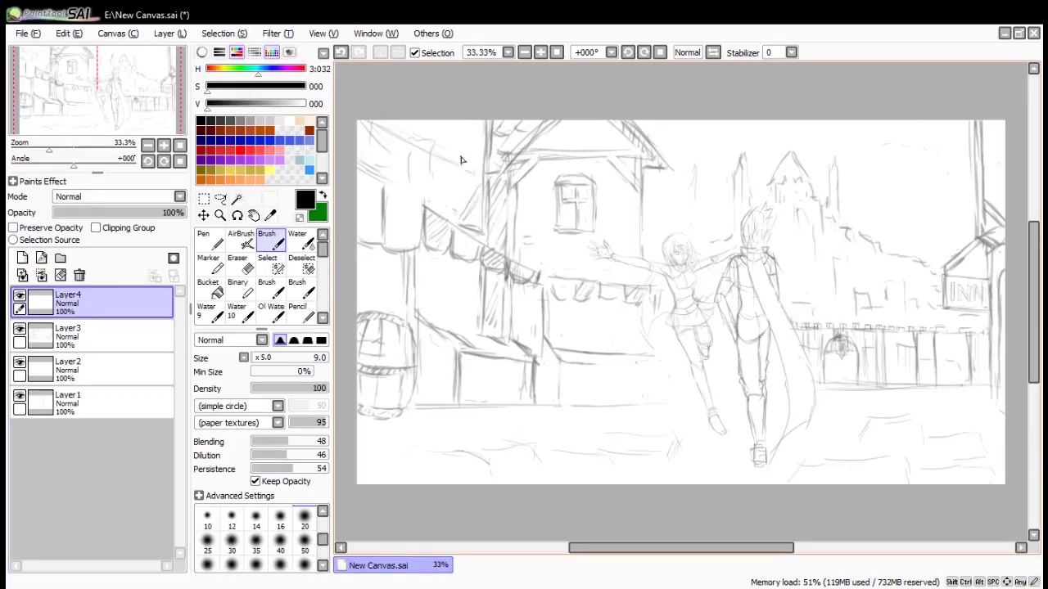
left_click_drag(382, 123, 460, 159)
key("ctrl+z")
key("ctrl+z")
key("ctrl+z")
key("ctrl+z")
Sketch and hatch the upper-left building's eaves and corner beams above the stall awning
key("Delete")
key("Delete")
mouse_move(343, 247)
left_mouse_down()
mouse_move(461, 197)
mouse_move(507, 264)
left_mouse_up()
scroll(459, 195, "up", 1)
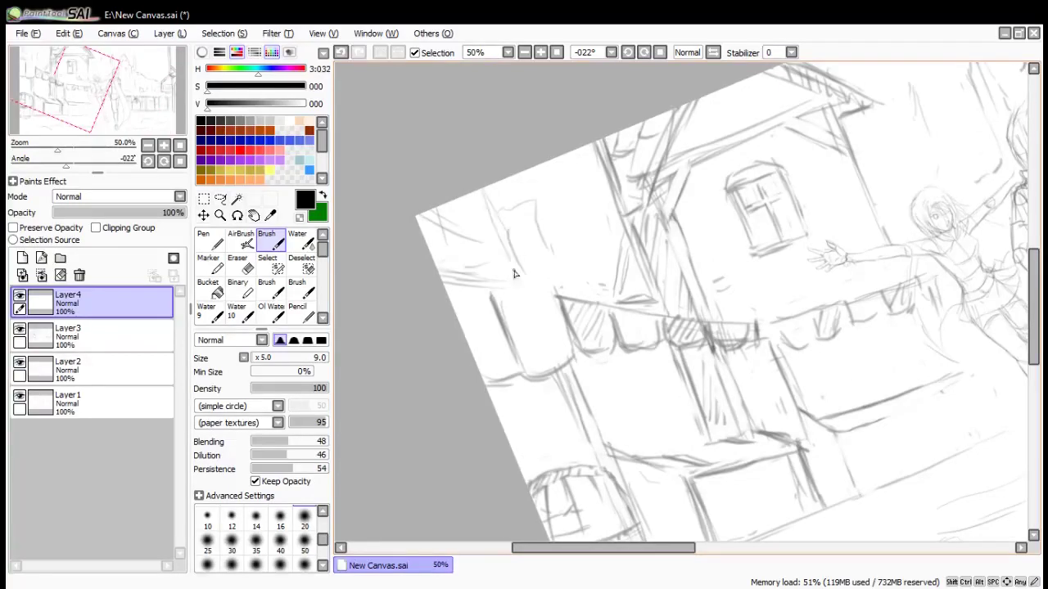
left_click_drag(485, 193, 518, 282)
left_click_drag(417, 227, 513, 260)
left_click_drag(441, 207, 450, 222)
left_click_drag(460, 197, 483, 237)
left_click_drag(481, 194, 526, 284)
mouse_move(484, 194)
left_mouse_down()
mouse_move(516, 259)
mouse_move(560, 291)
left_mouse_up()
mouse_move(514, 244)
left_mouse_down()
mouse_move(565, 300)
mouse_move(650, 284)
left_mouse_up()
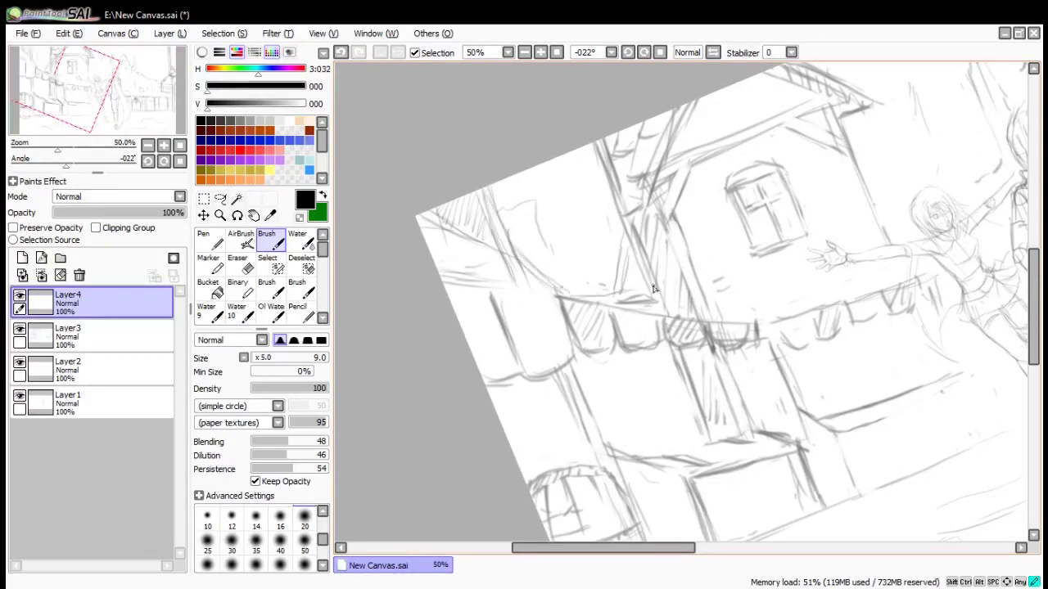
Sketch a window with a sill on the upper-left building's wall, above the stall awning
scroll(619, 231, "down", 2)
scroll(605, 179, "up", 1)
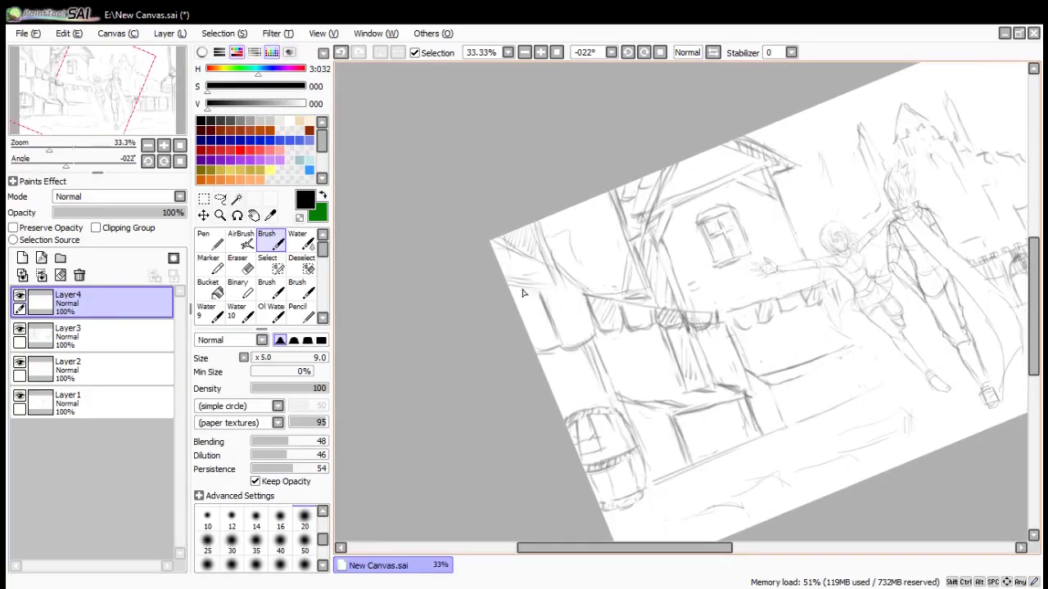
left_click_drag(537, 288, 591, 322)
mouse_move(560, 215)
left_mouse_down()
mouse_move(583, 252)
mouse_move(594, 200)
mouse_move(606, 235)
mouse_move(591, 200)
left_mouse_up()
left_click_drag(578, 262, 608, 259)
mouse_move(576, 248)
left_mouse_down()
mouse_move(604, 244)
mouse_move(579, 260)
mouse_move(611, 257)
left_mouse_up()
left_click_drag(586, 237, 582, 206)
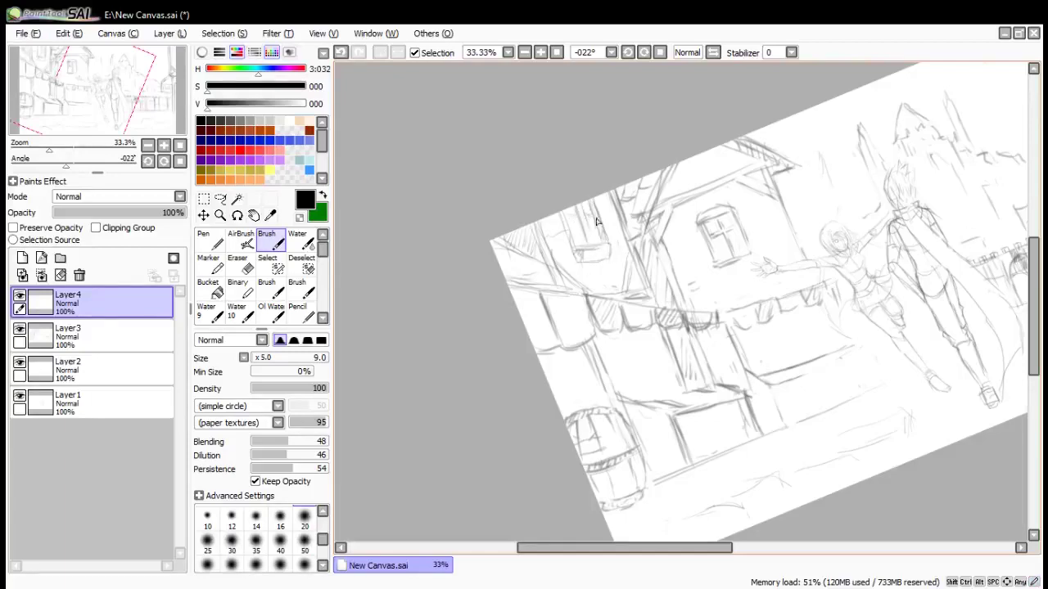
Refine the upper-left building's window sill and clean up surrounding lines with the size 30 eraser
key("Home")
scroll(455, 164, "up", 3)
key("End")
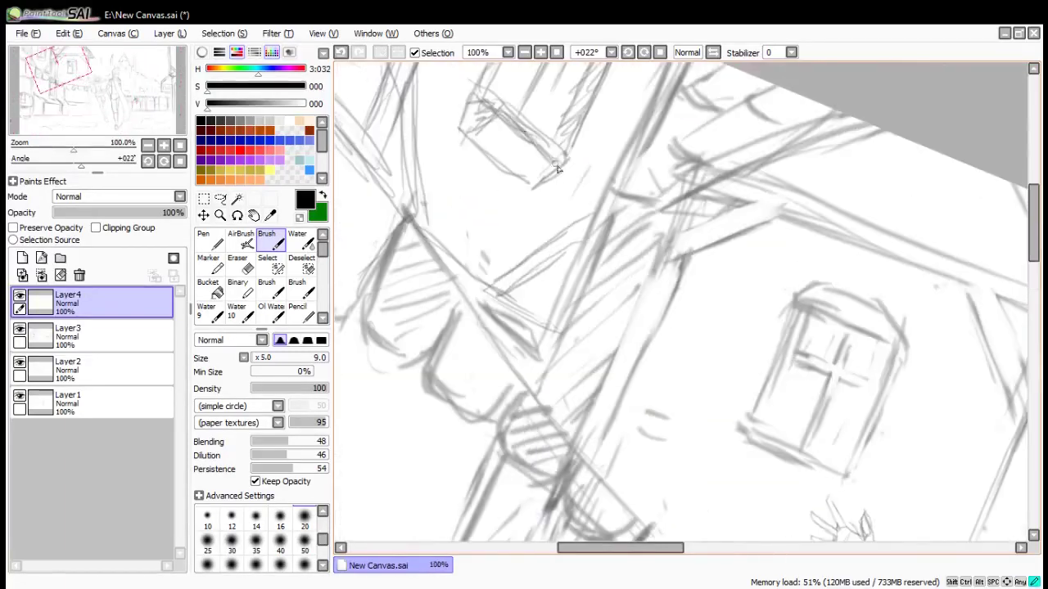
key("e")
scroll(502, 135, "down", 5)
key("Home")
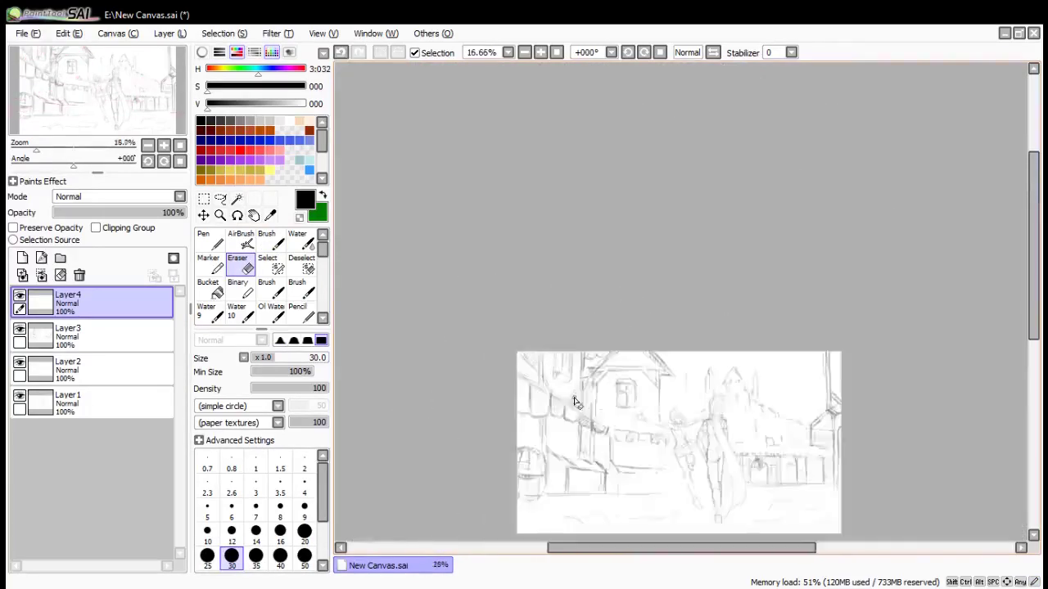
scroll(587, 207, "up", 2)
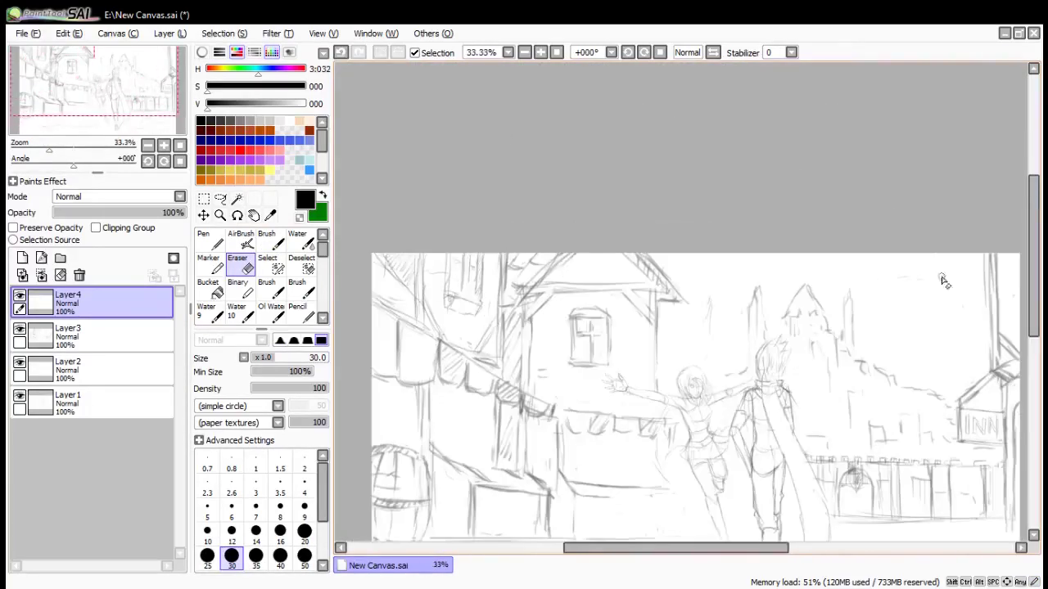
scroll(925, 241, "down", 1)
scroll(924, 245, "up", 1)
scroll(645, 244, "down", 1)
scroll(645, 244, "up", 1)
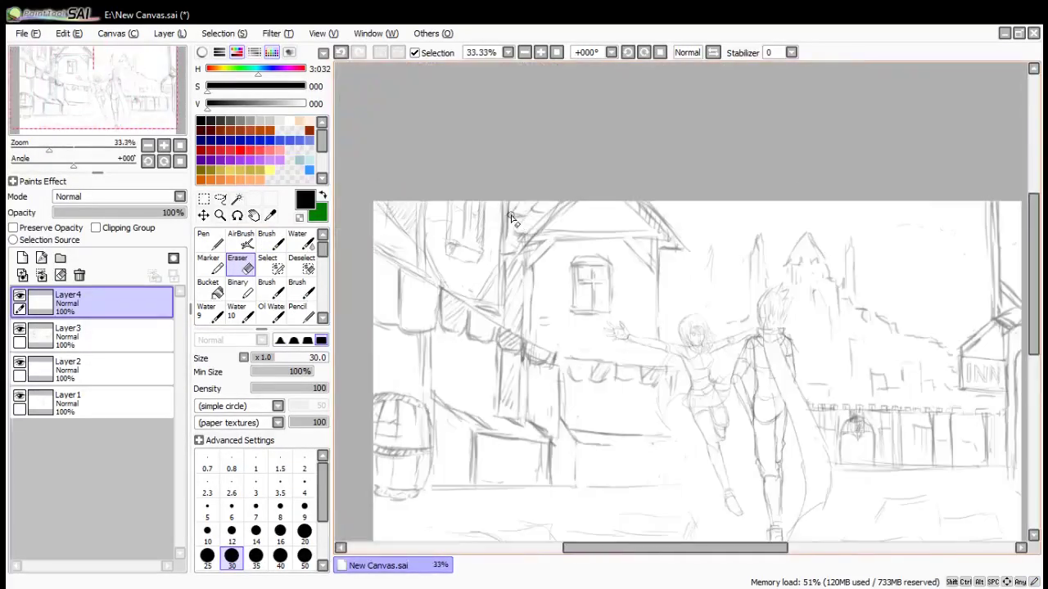
Sketch a round window with crossbars in the timber-framed house's gable and merge Layer4 into Layer3
key("b")
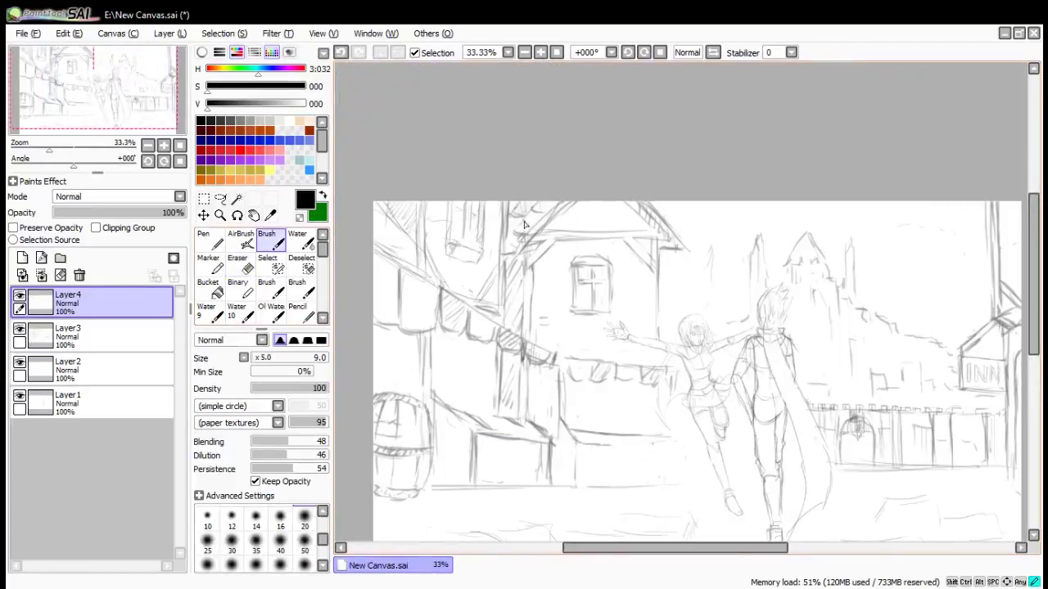
mouse_move(613, 202)
left_mouse_down()
mouse_move(615, 228)
mouse_move(599, 225)
left_mouse_up()
left_click(79, 276)
scroll(579, 215, "down", 1)
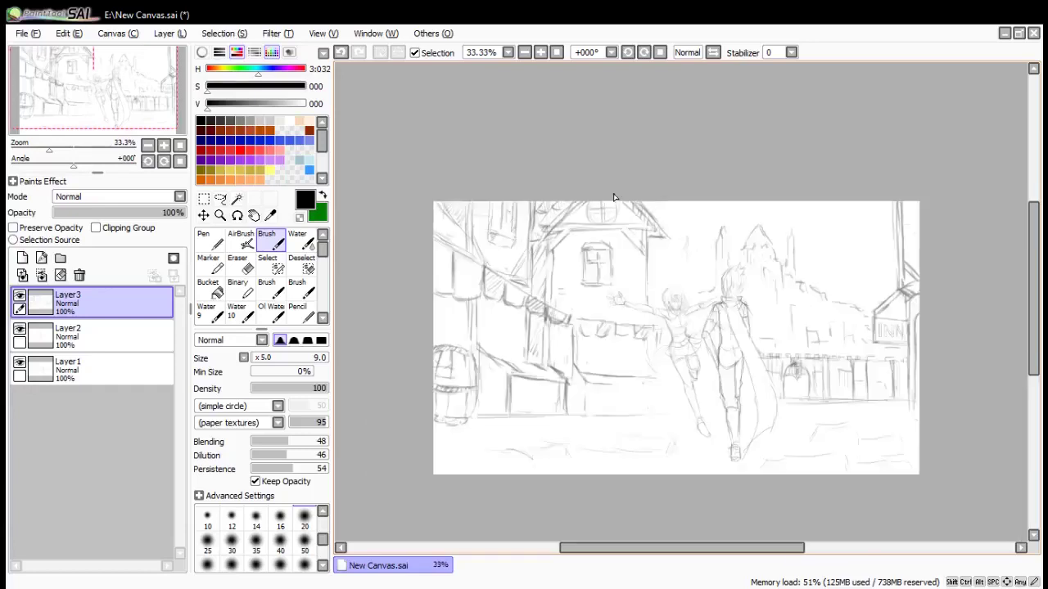
Sketch vertical planks on the front of the left stall's counter
left_click_drag(630, 547, 599, 547)
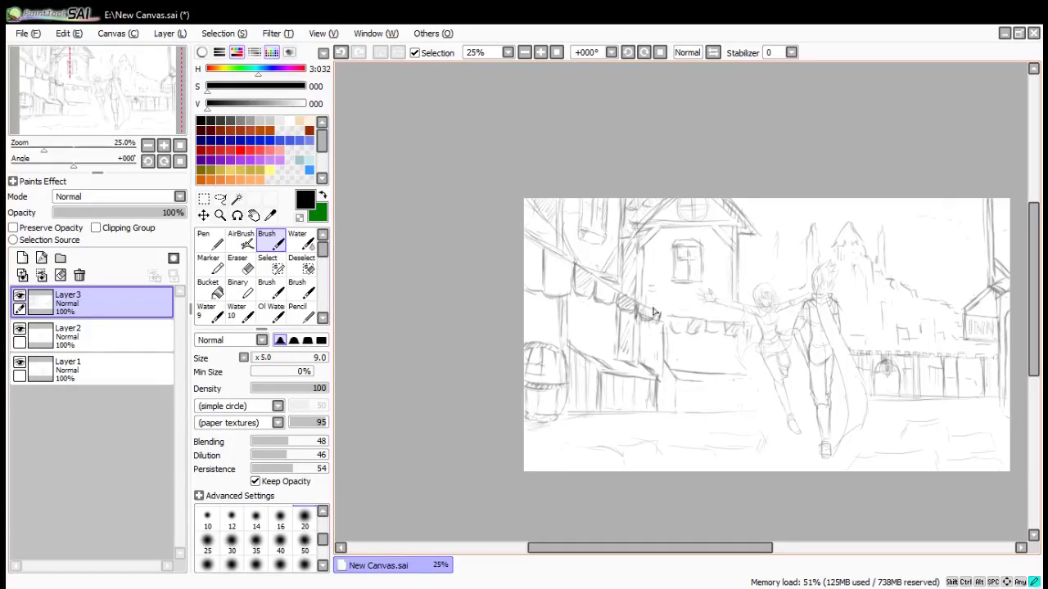
mouse_move(653, 283)
left_mouse_down()
mouse_move(693, 271)
mouse_move(651, 372)
left_mouse_up()
key("Page_Up")
key("ctrl+z")
Erase the scalloped awning below the timber-framed house with the size 30 eraser
key("e")
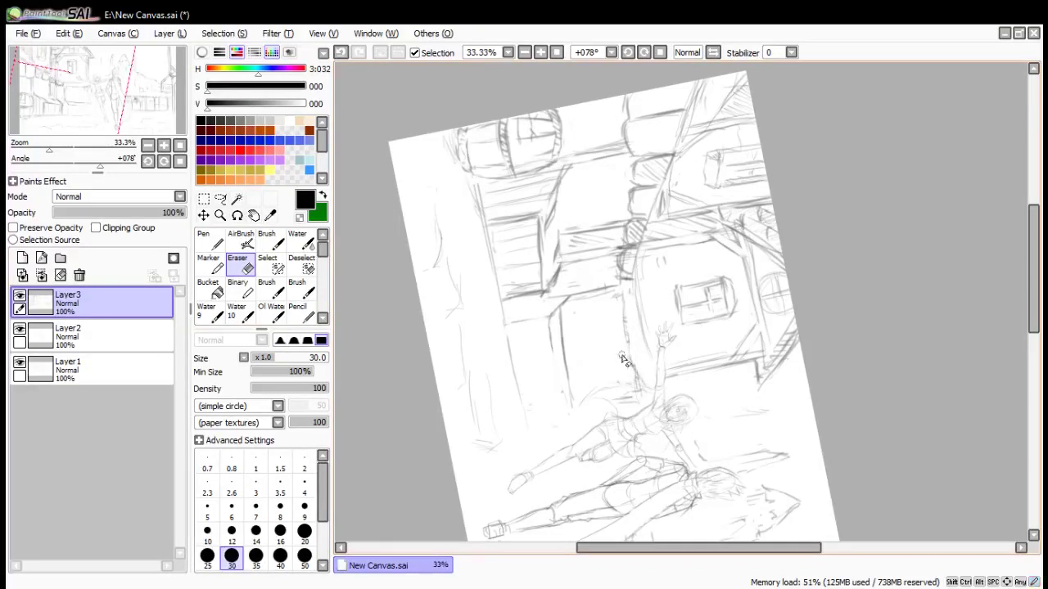
left_click_drag(586, 256, 724, 348)
key("b")
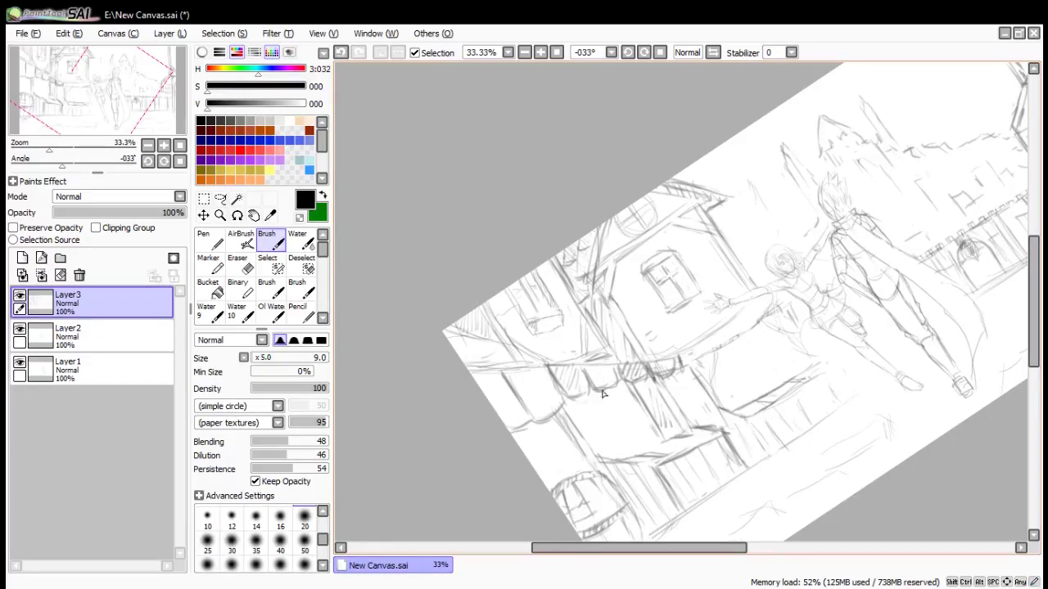
Sketch an arched opening in the wall behind the left stall's counter and clean up the lines around it
left_click(241, 266)
left_click_drag(626, 395, 642, 424)
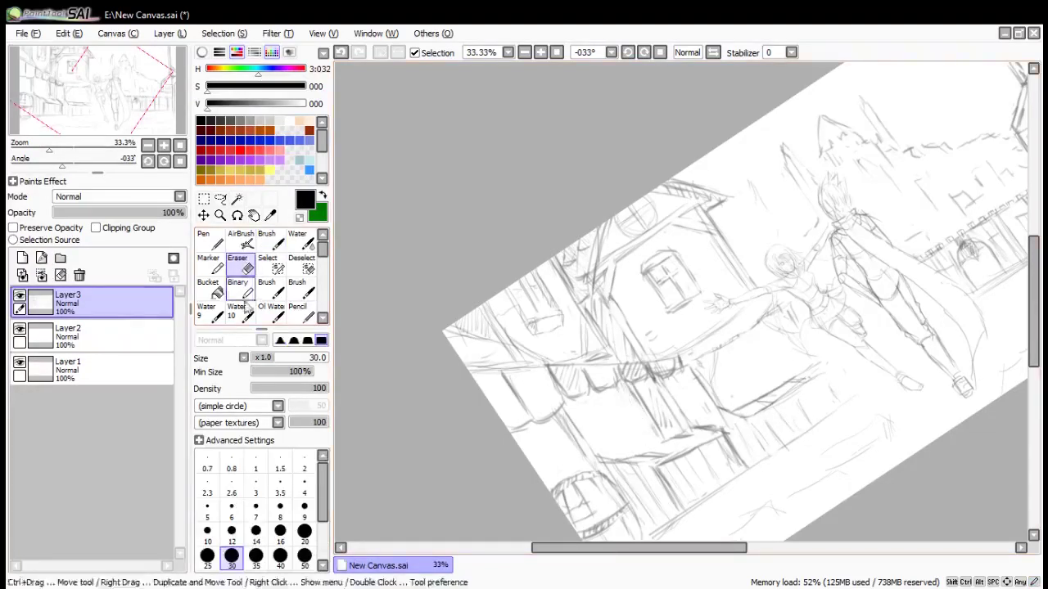
left_click(269, 241)
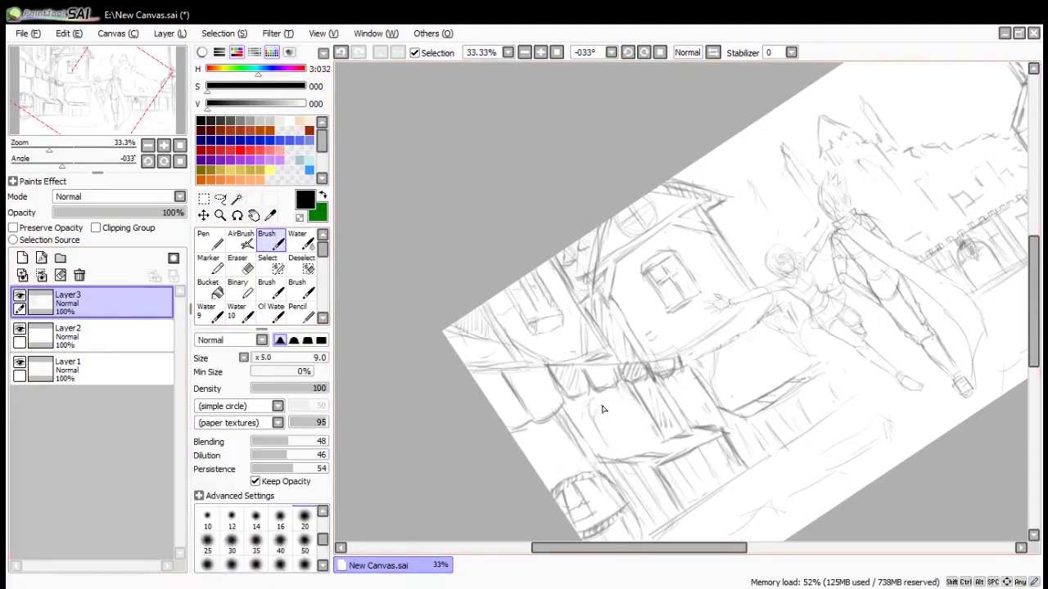
left_click_drag(615, 455, 639, 451)
key("e")
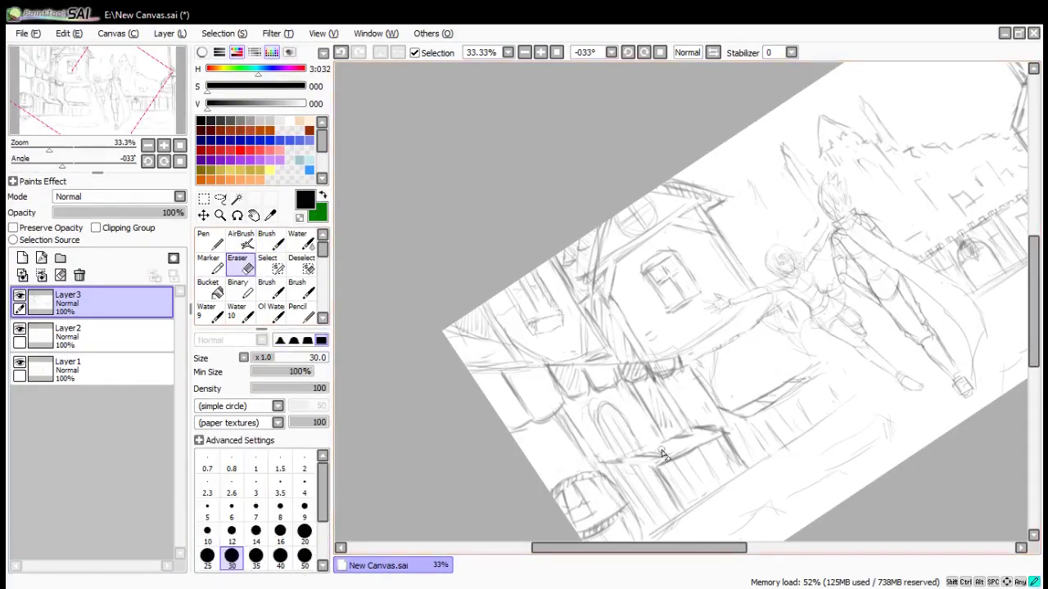
left_click(272, 243)
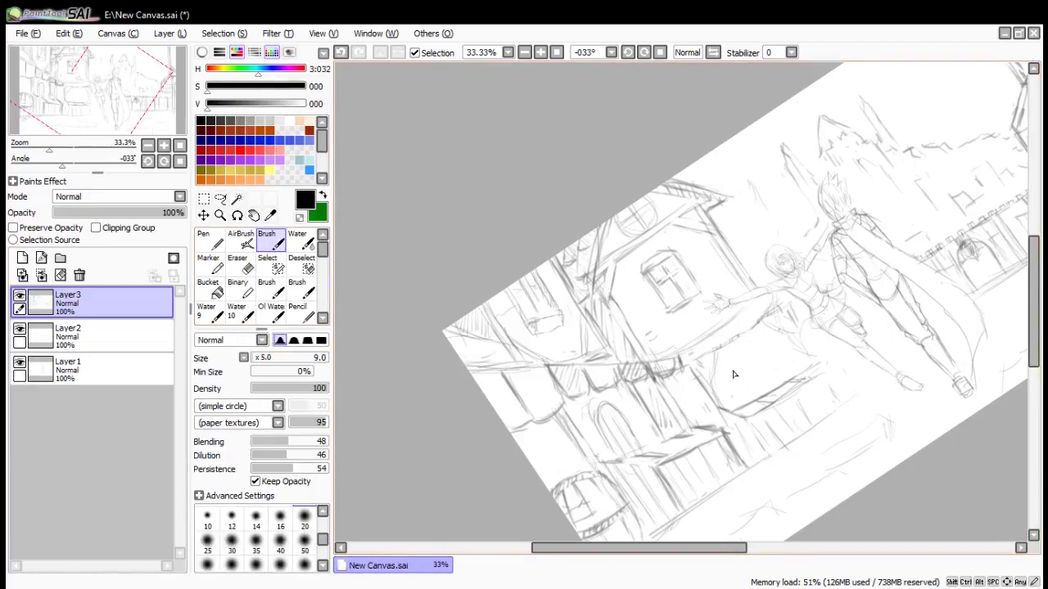
Sketch a second arched opening above the other stall's counter and touch up the marks beside the house's roof
left_click_drag(749, 351, 786, 380)
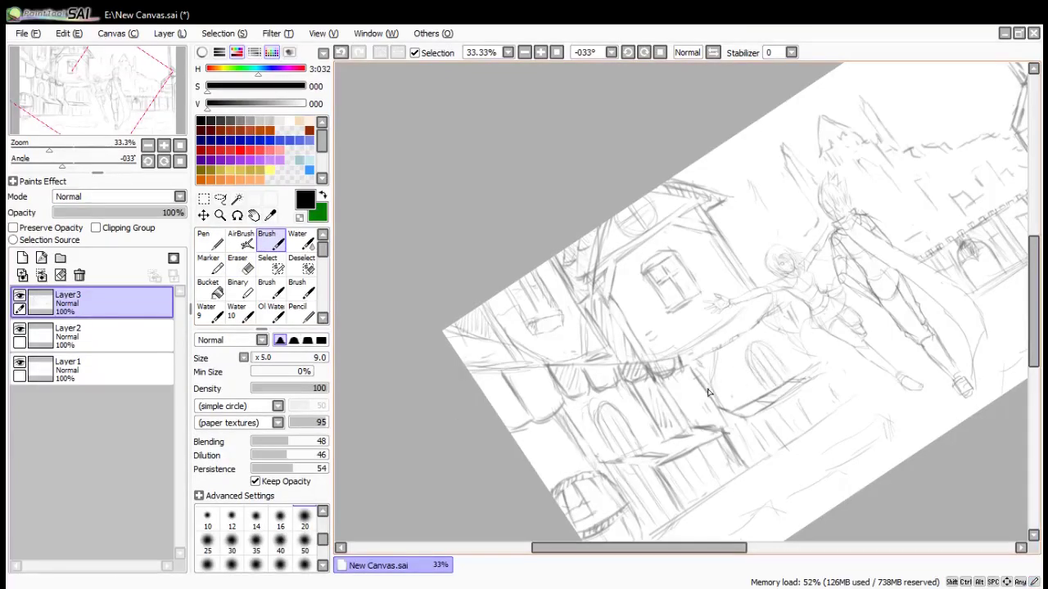
scroll(715, 384, "down", 1)
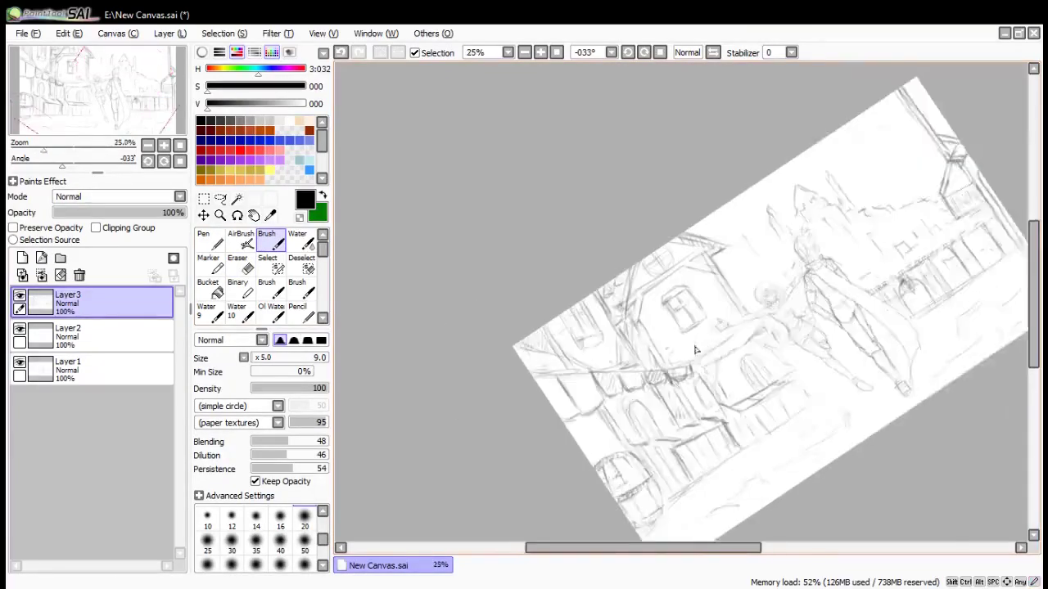
scroll(684, 282, "up", 1)
left_click(241, 265)
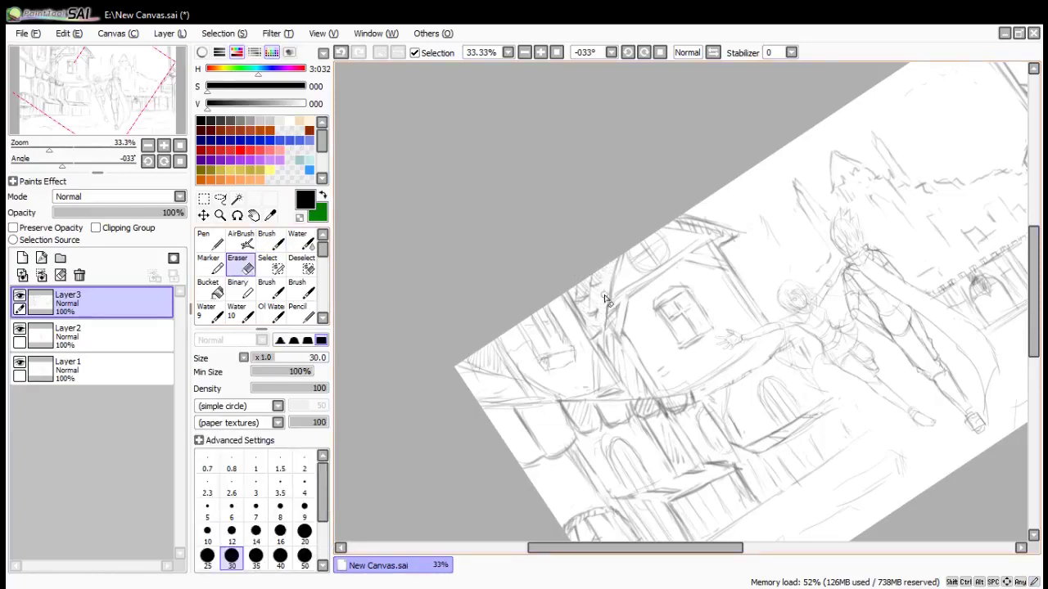
key("b")
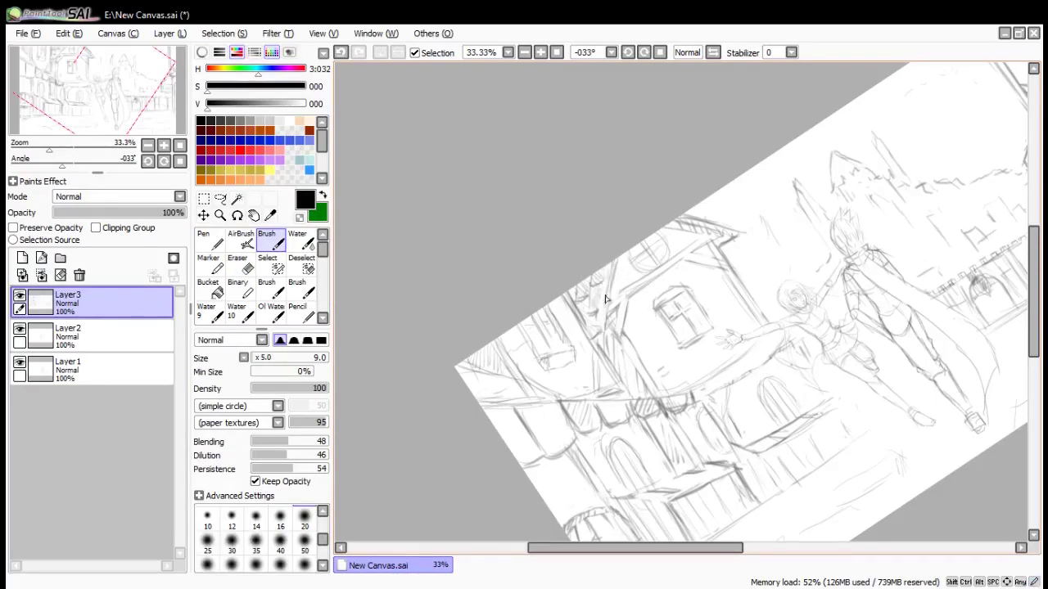
Save the current sketch to its existing file
scroll(605, 298, "up", 3)
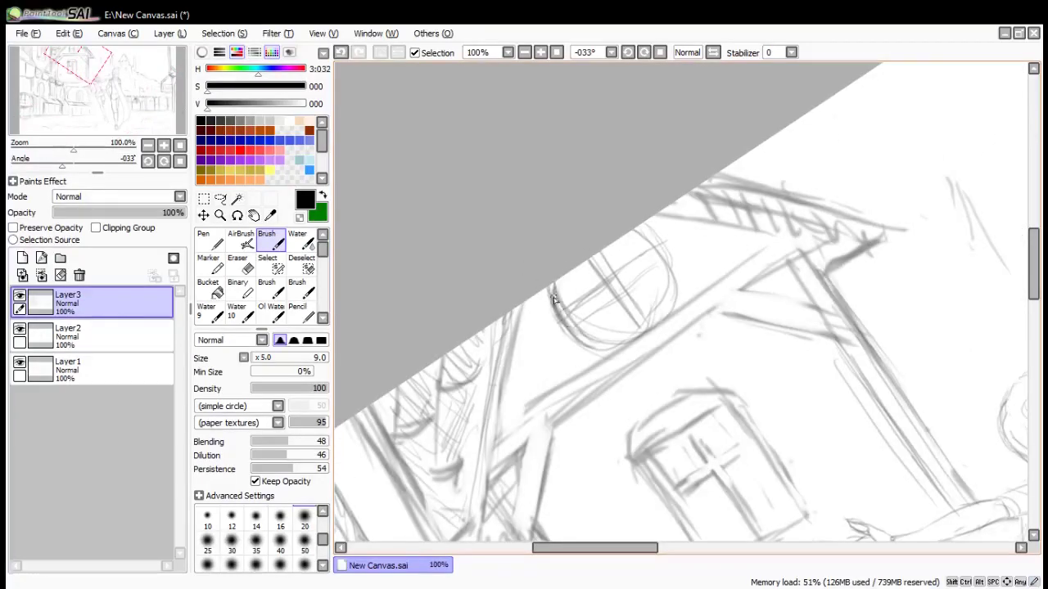
scroll(658, 286, "down", 4)
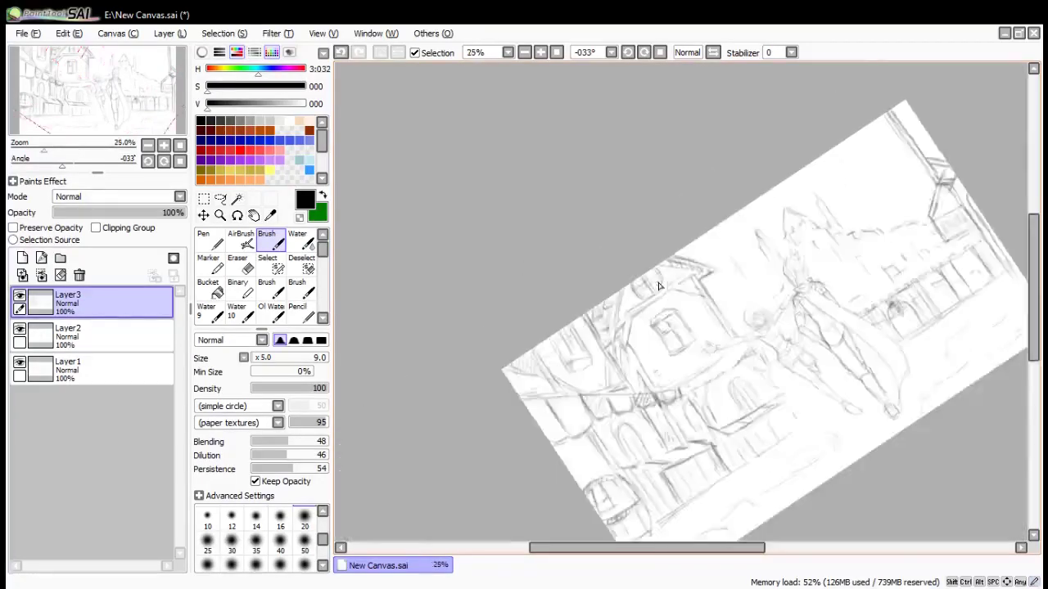
scroll(908, 205, "up", 1)
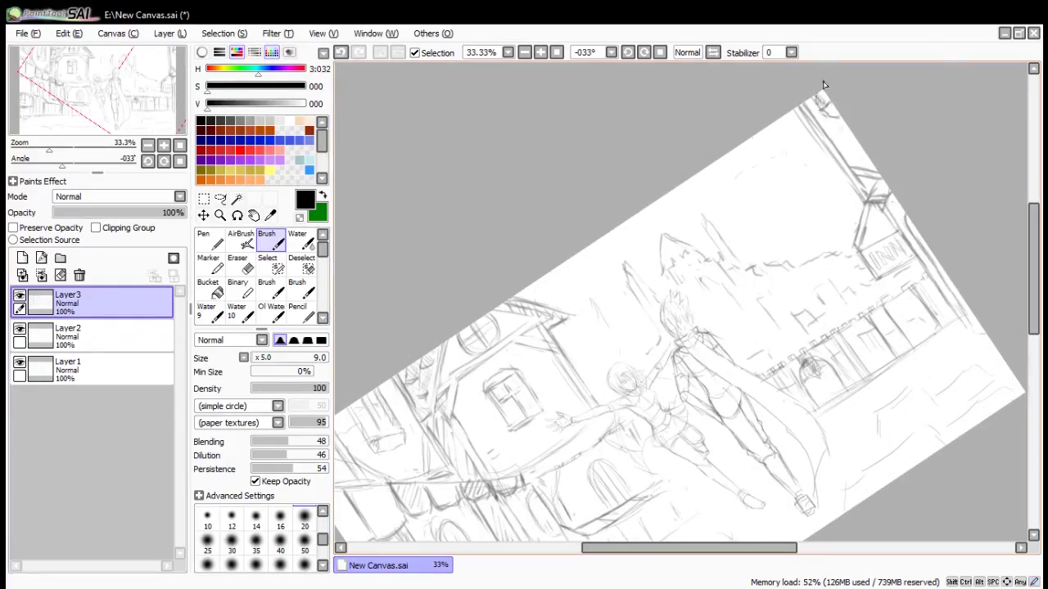
scroll(667, 237, "down", 4)
scroll(667, 237, "up", 1)
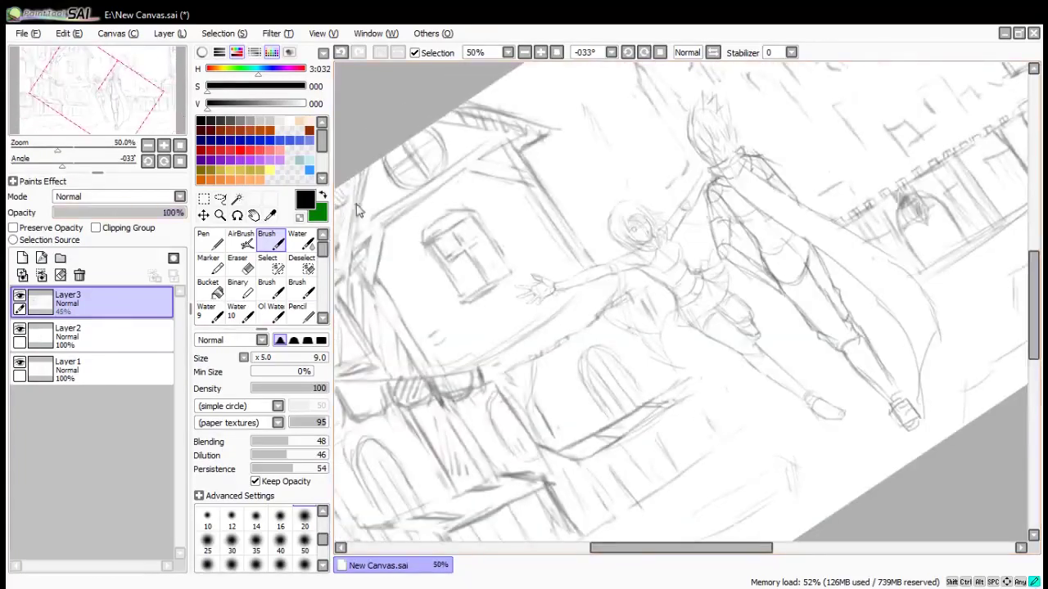
scroll(614, 226, "down", 2)
key("ctrl+s")
scroll(491, 243, "up", 3)
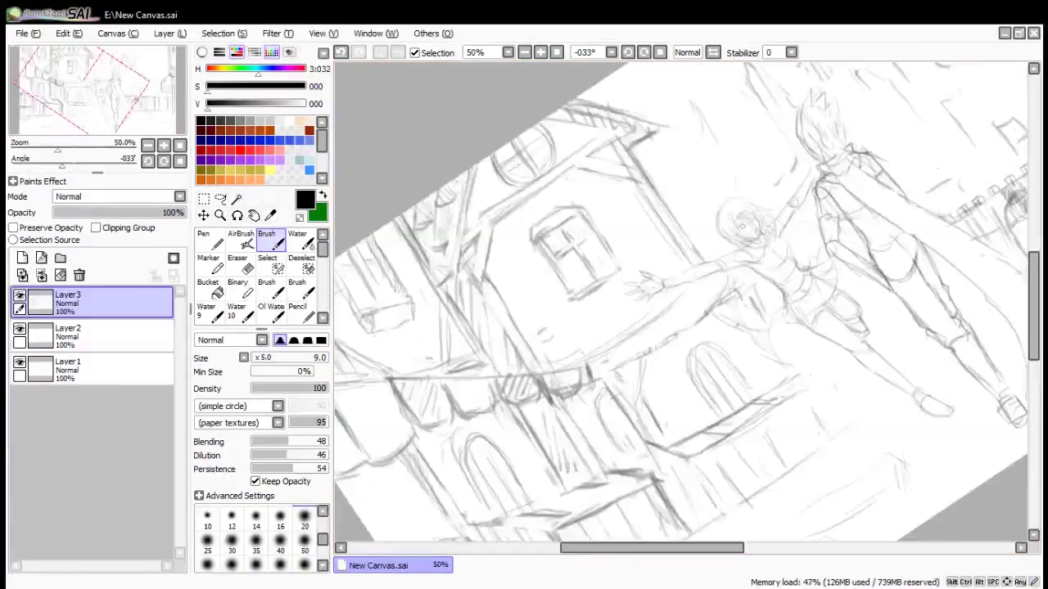
Erase the rough lines at the timber-framed house's left corner post and redraw them
left_click(271, 215)
left_click(247, 267)
left_click_drag(501, 239, 490, 325)
left_click(273, 242)
left_click_drag(493, 264, 477, 385)
left_click_drag(497, 252, 484, 345)
scroll(520, 184, "down", 2)
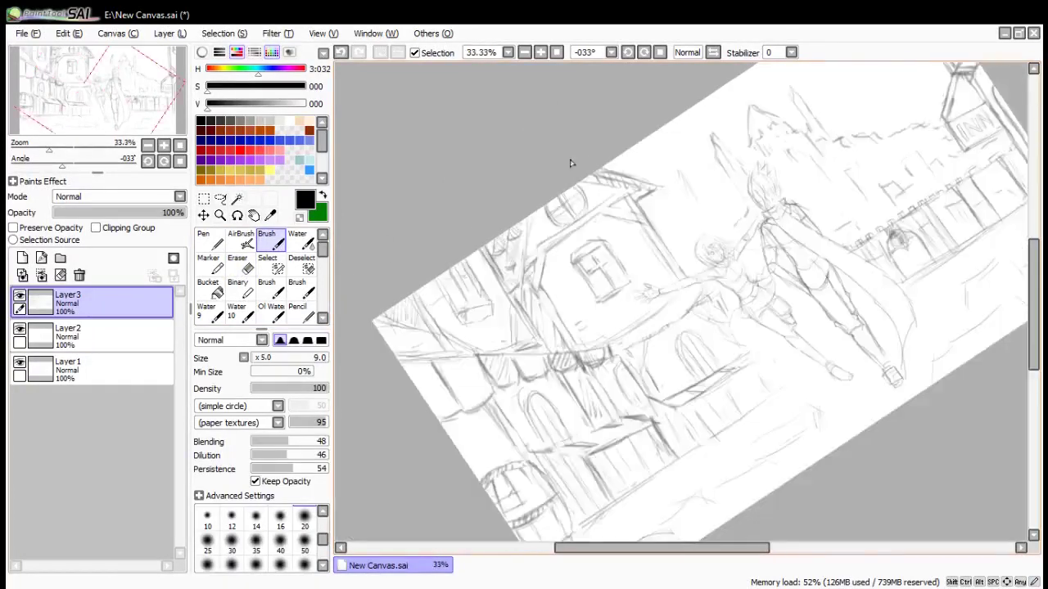
Redraw the sloping roof edge of the timber-framed house with firmer lines down to the eave
key("End")
key("End")
scroll(692, 145, "up", 3)
left_click_drag(553, 176, 693, 250)
left_click(246, 267)
left_click(272, 242)
left_click_drag(601, 165, 738, 266)
left_click_drag(653, 237, 689, 261)
Erase stray marks along the house's sloping roof edge and fill it with short cross strokes
left_click(246, 267)
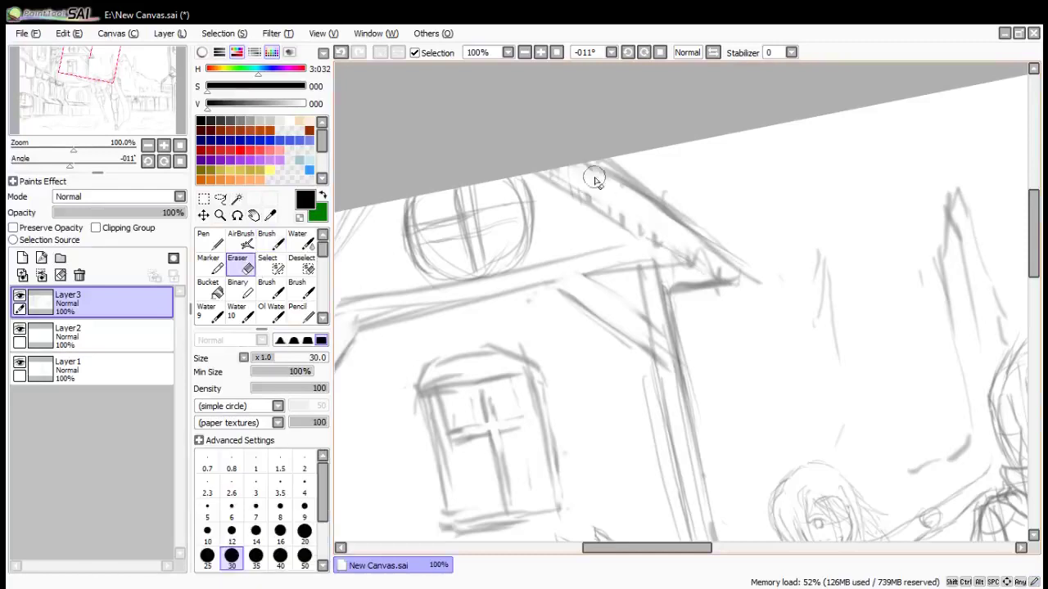
mouse_move(594, 176)
left_mouse_down()
mouse_move(759, 273)
mouse_move(648, 199)
mouse_move(754, 267)
left_mouse_up()
left_click(273, 242)
left_click_drag(551, 172, 560, 192)
mouse_move(600, 174)
left_mouse_down()
mouse_move(612, 218)
mouse_move(642, 227)
left_mouse_up()
left_click_drag(674, 216, 683, 249)
scroll(746, 275, "down", 3)
scroll(747, 275, "up", 1)
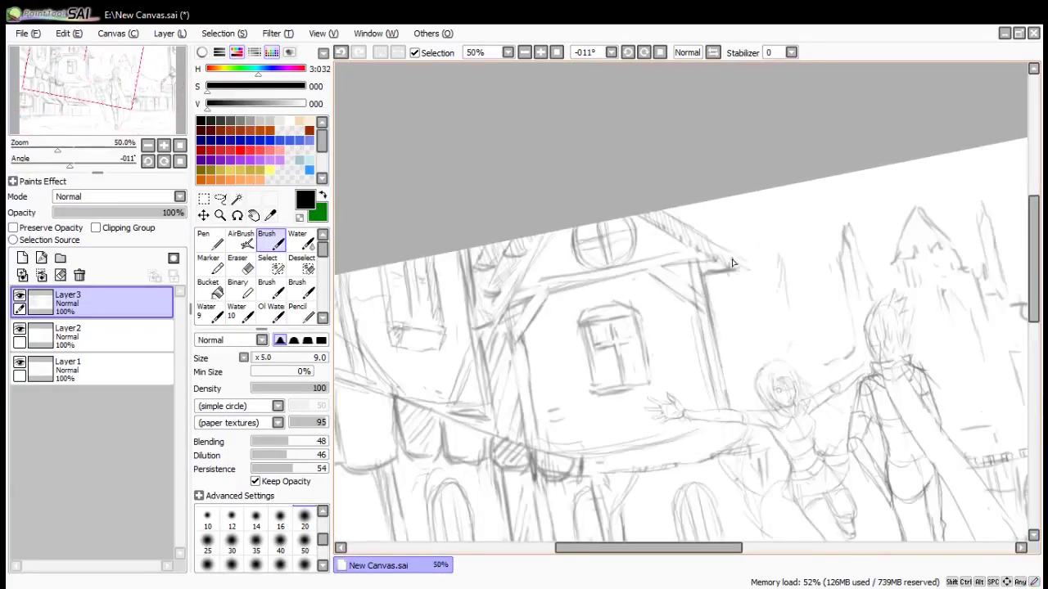
mouse_move(664, 210)
left_mouse_down()
mouse_move(759, 273)
mouse_move(708, 271)
left_mouse_up()
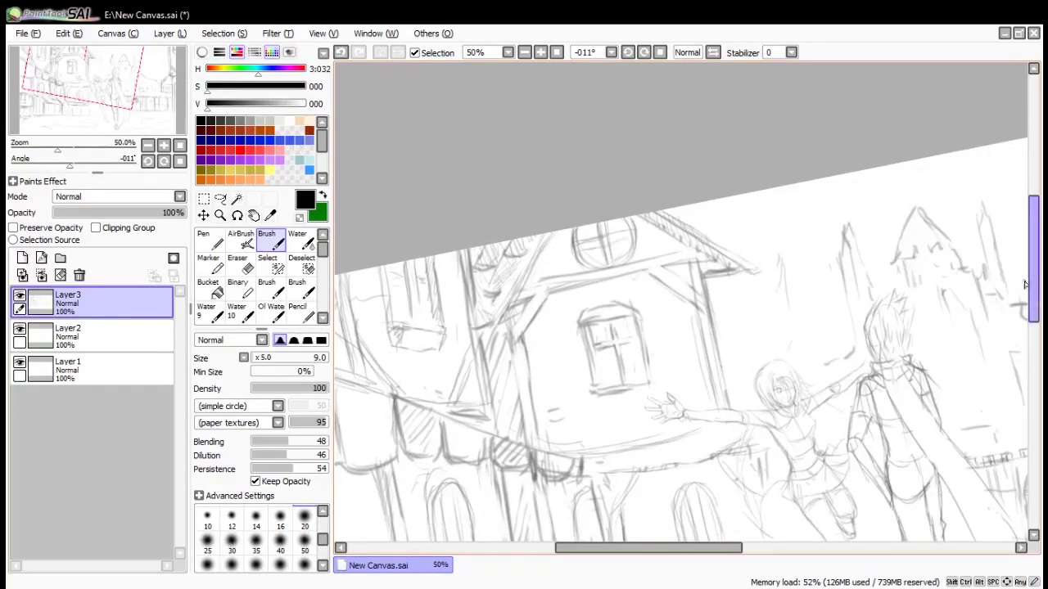
Hatch the curved beam beneath the house's upper storey and erase stray marks on the stall counter below it
scroll(594, 270, "down", 4)
left_click_drag(635, 276, 735, 260)
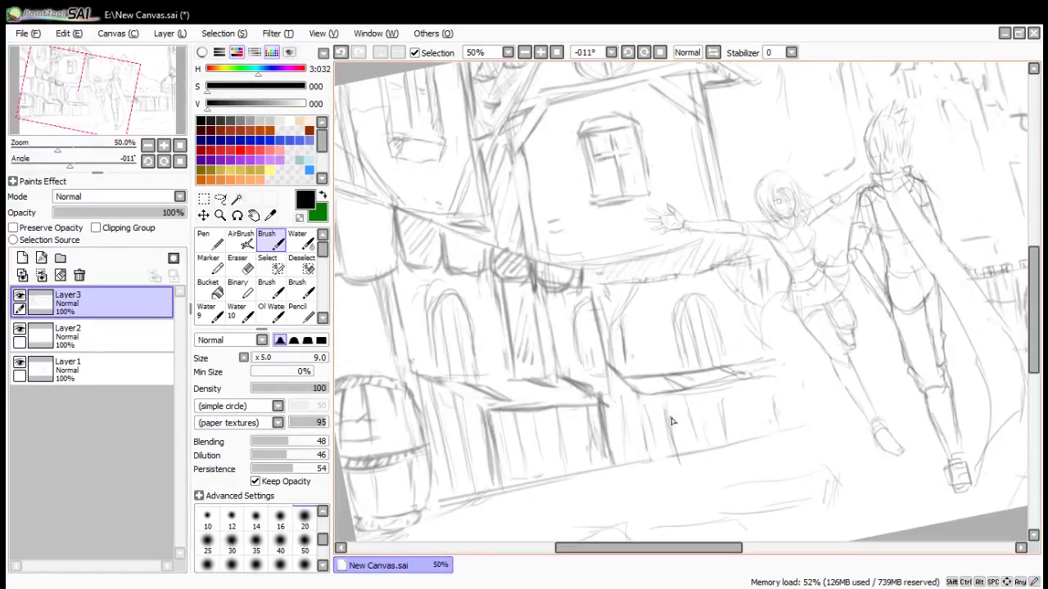
key("e")
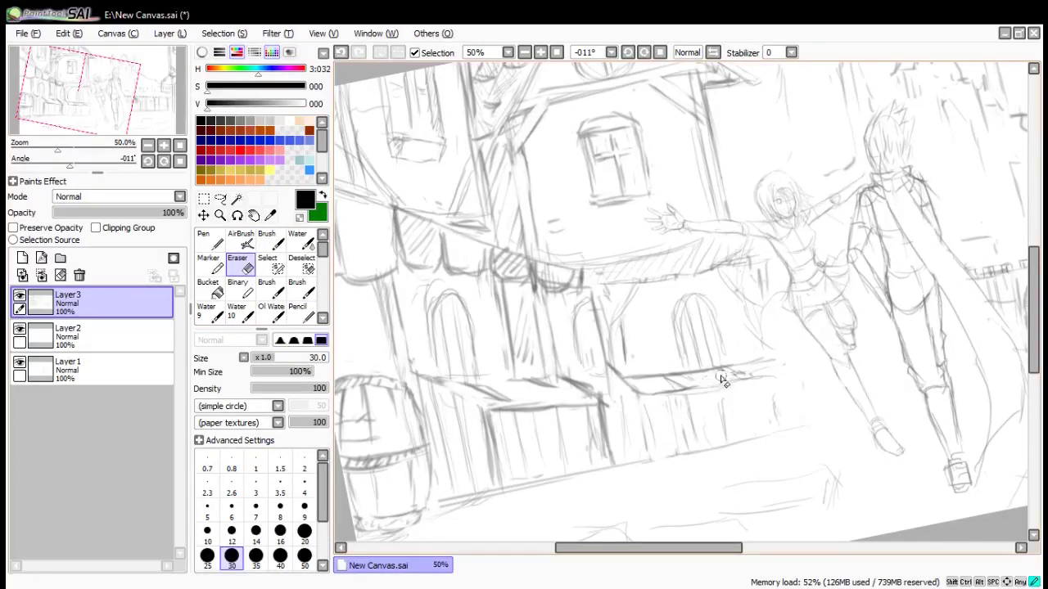
left_click_drag(721, 378, 701, 381)
left_click(279, 242)
Redraw the edges of the stall counter beside the leaping figure
key("End")
key("End")
key("End")
key("End")
key("End")
key("End")
key("End")
key("End")
key("End")
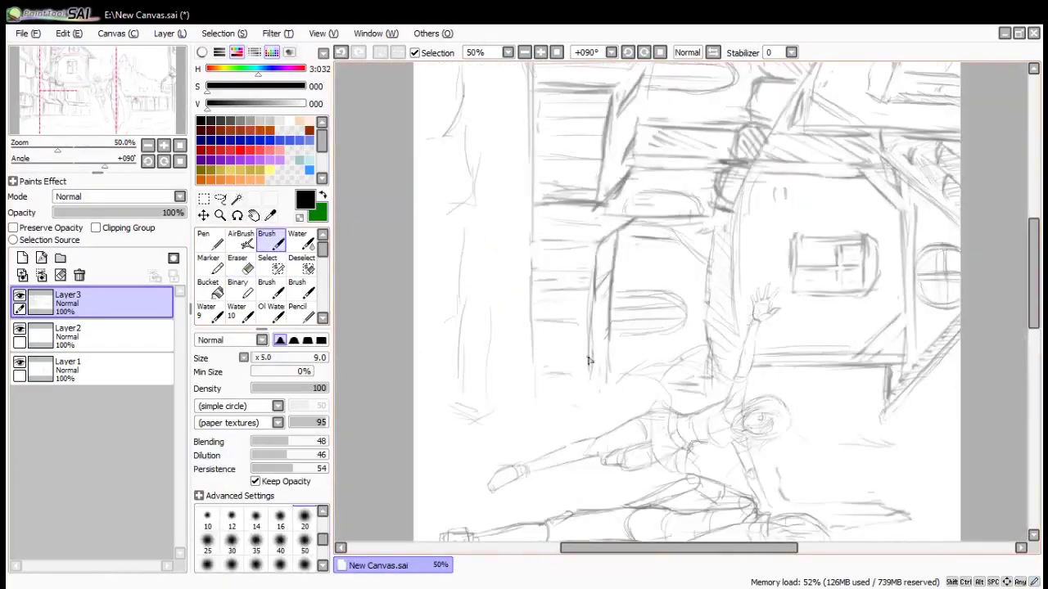
key("Home")
left_click_drag(603, 333, 482, 311)
left_click_drag(507, 380, 493, 274)
Touch up the curved hatched beam beneath the timber-framed house near the leaping figure's raised arm
scroll(493, 274, "up", 2)
left_click_drag(573, 85, 564, 174)
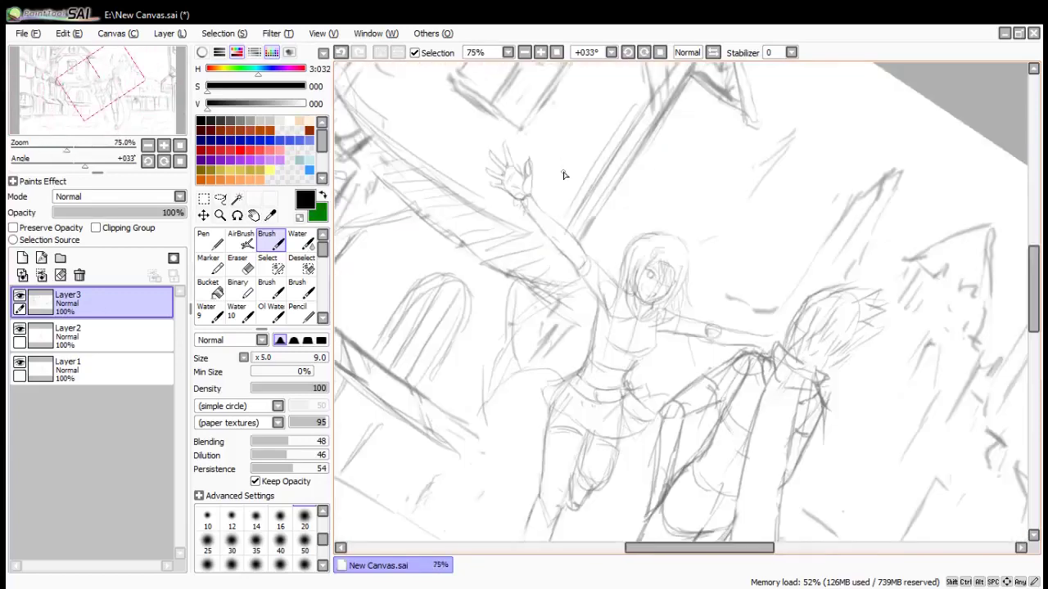
key("e")
scroll(431, 121, "down", 4)
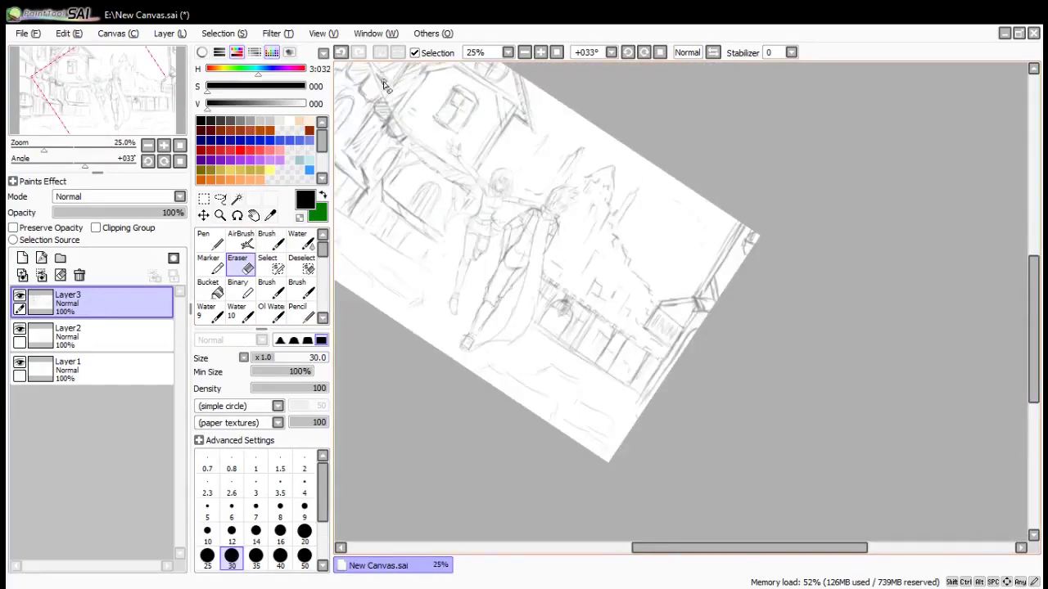
scroll(385, 86, "up", 4)
key("b")
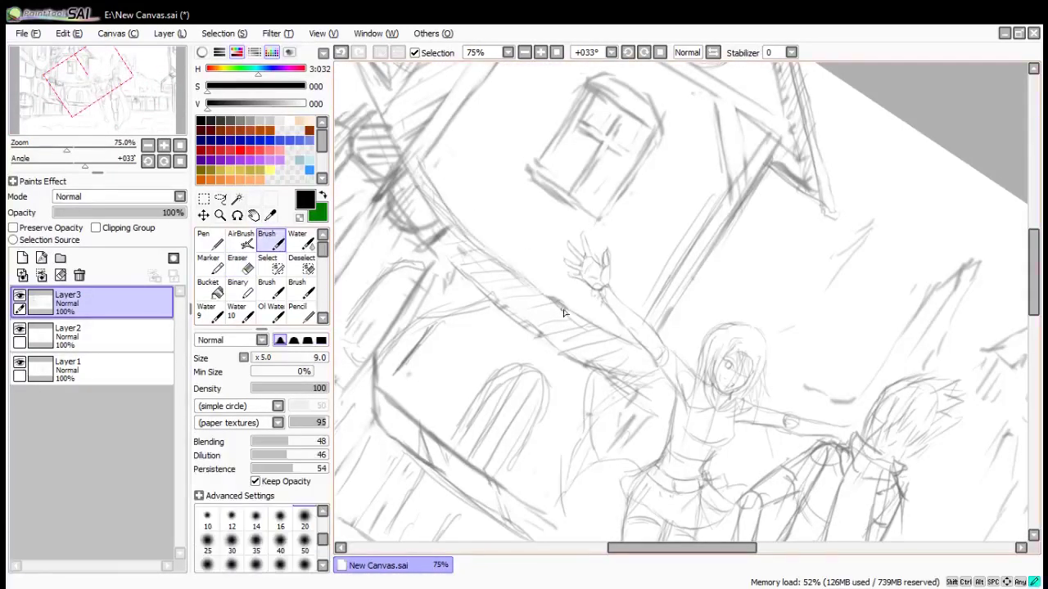
Sketch the flared base of the inn's corner post and add vertical lines to the distant buildings
scroll(568, 302, "down", 3)
key("Home")
scroll(565, 307, "down", 1)
scroll(709, 352, "up", 2)
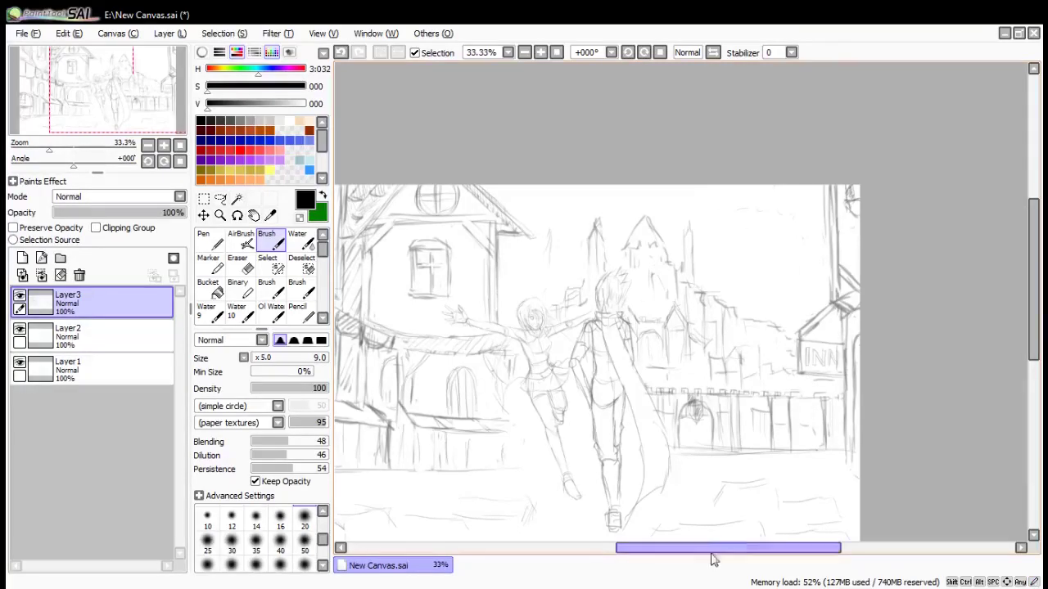
mouse_move(713, 556)
left_mouse_down()
mouse_move(680, 554)
mouse_move(742, 555)
left_mouse_up()
key("e")
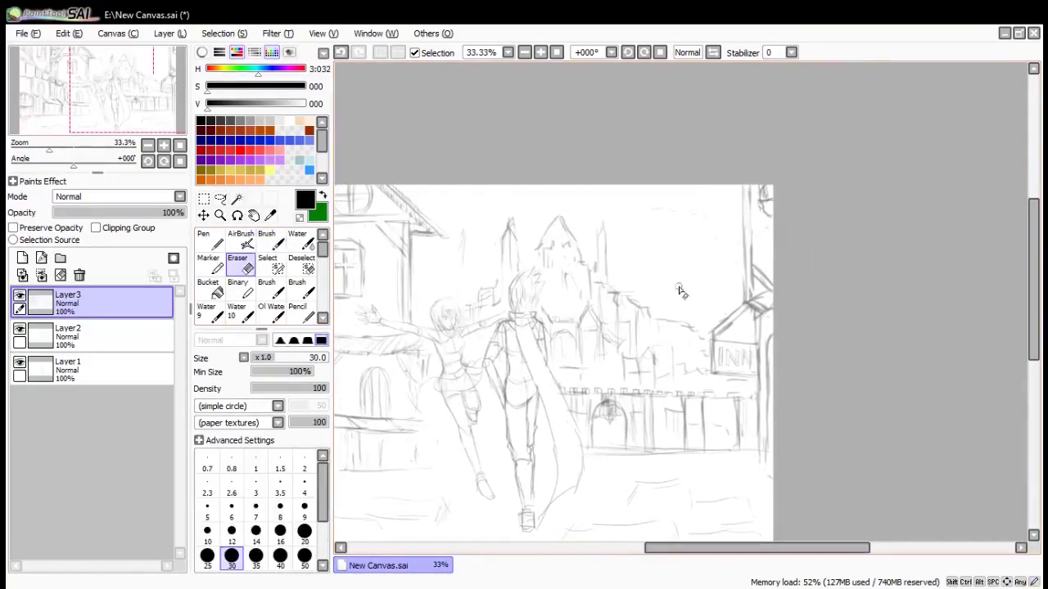
left_click_drag(679, 552, 674, 552)
left_click(269, 237)
key("Delete")
key("Delete")
key("Delete")
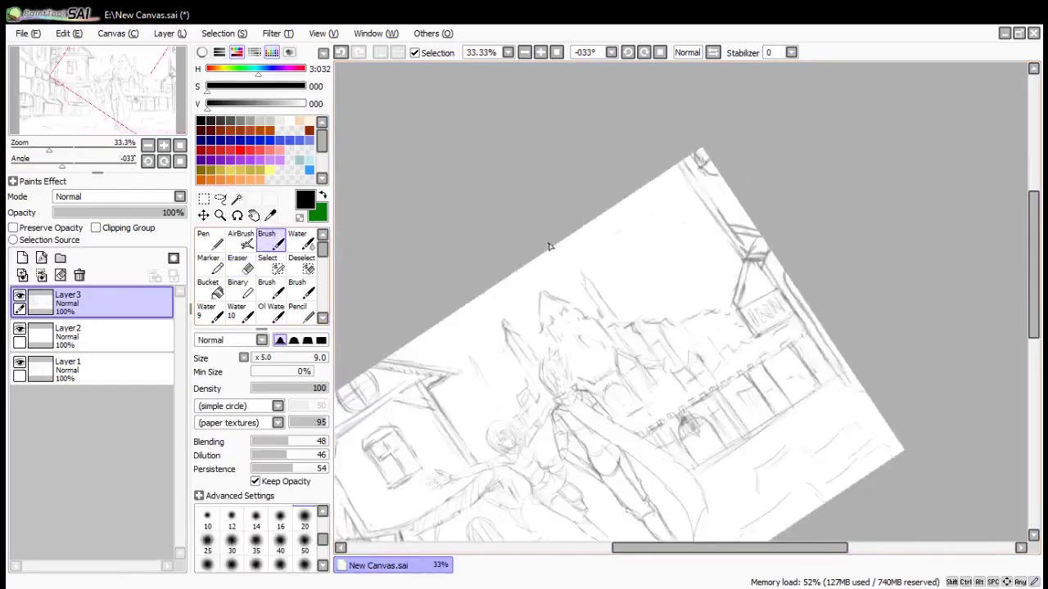
left_click_drag(982, 411, 900, 399)
key("Page_Up")
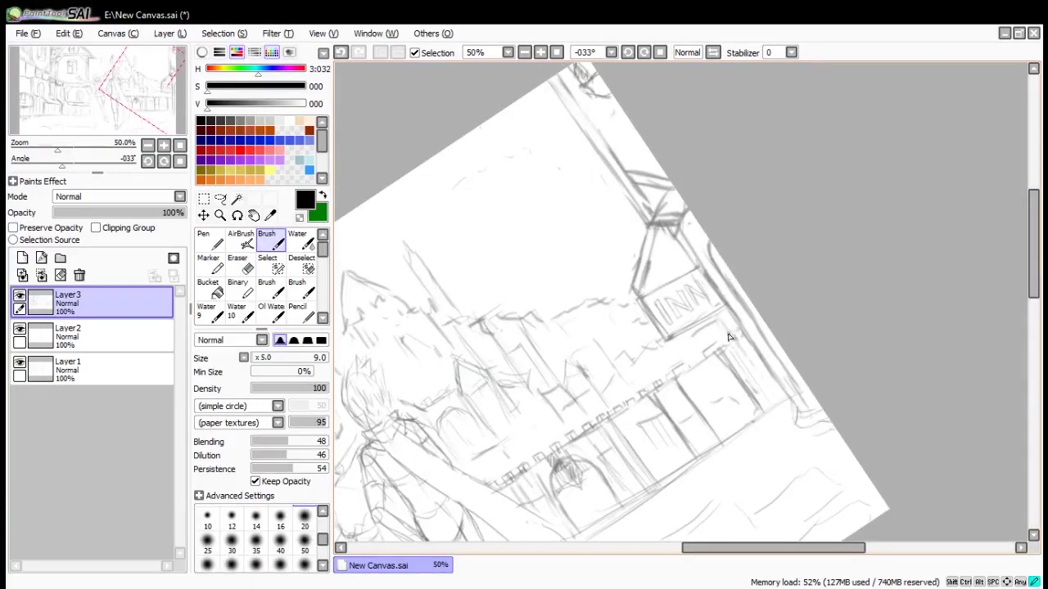
scroll(611, 318, "down", 2)
scroll(612, 317, "up", 1)
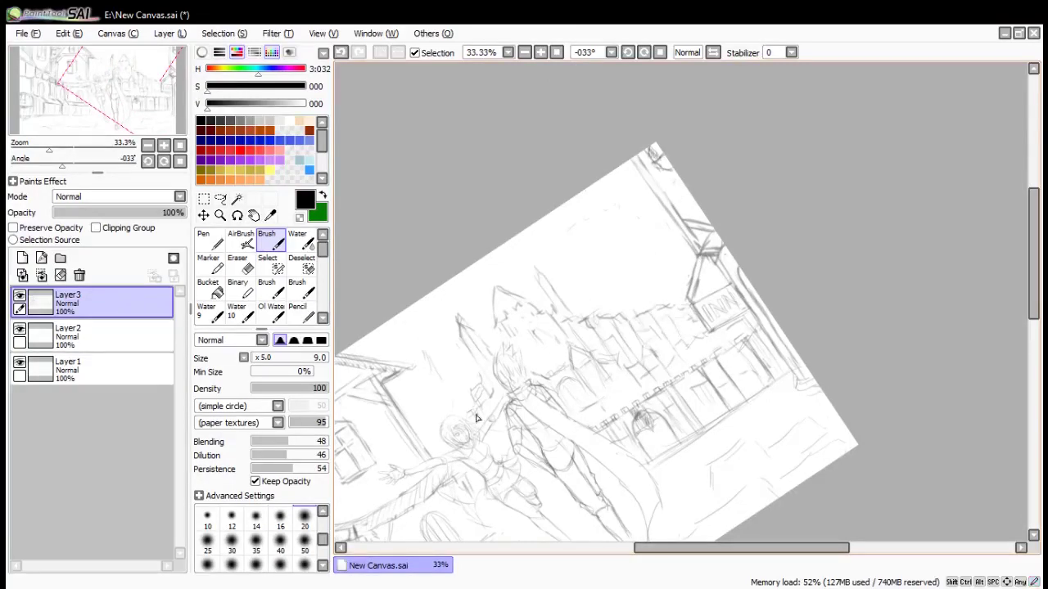
Clean up the battlemented wall between the gate and the inn and redraw its narrow upright panel with a crossbar
left_click_drag(763, 548, 725, 557)
key("Home")
scroll(725, 524, "down", 5)
scroll(710, 509, "up", 5)
left_click_drag(1033, 334, 1032, 386)
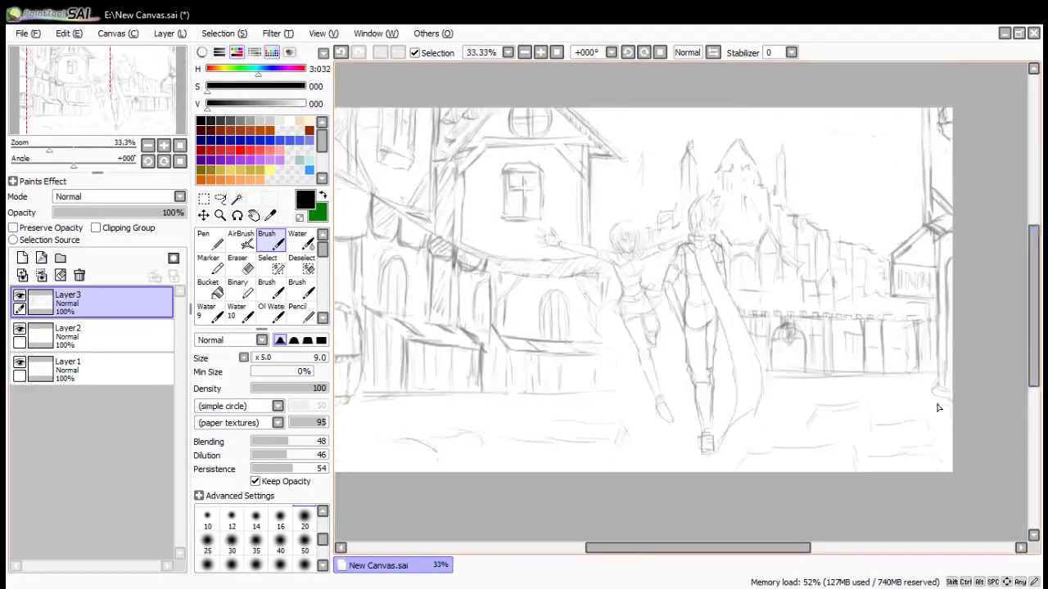
scroll(939, 407, "up", 1)
key("e")
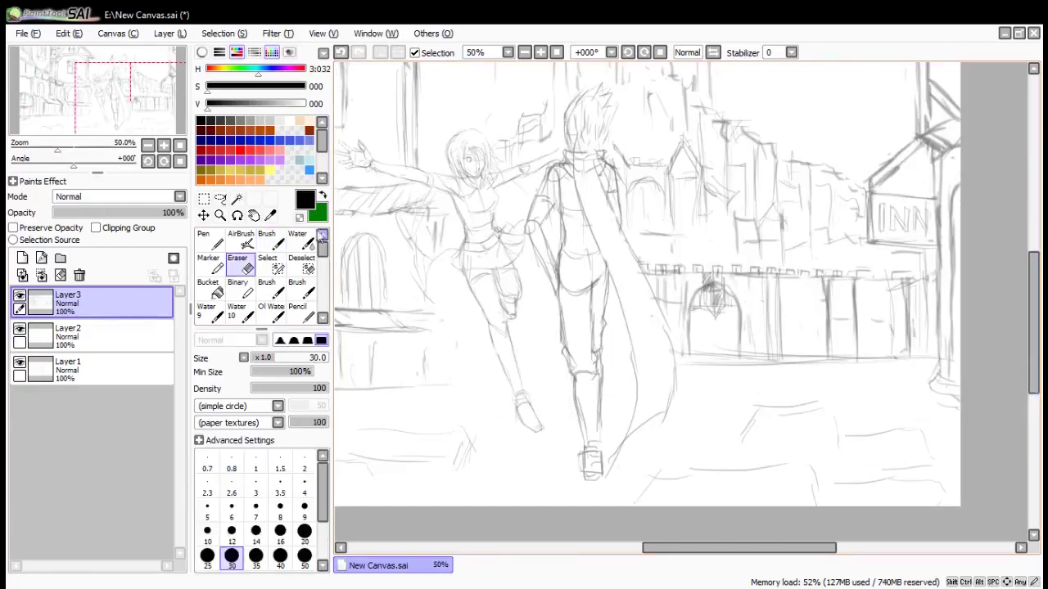
key("b")
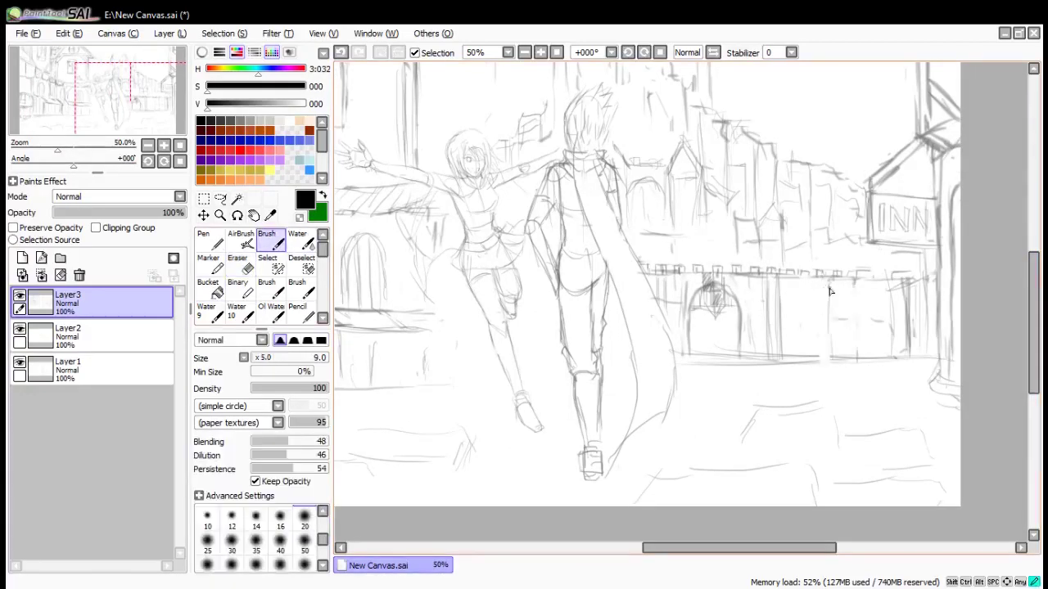
left_click_drag(851, 274, 852, 352)
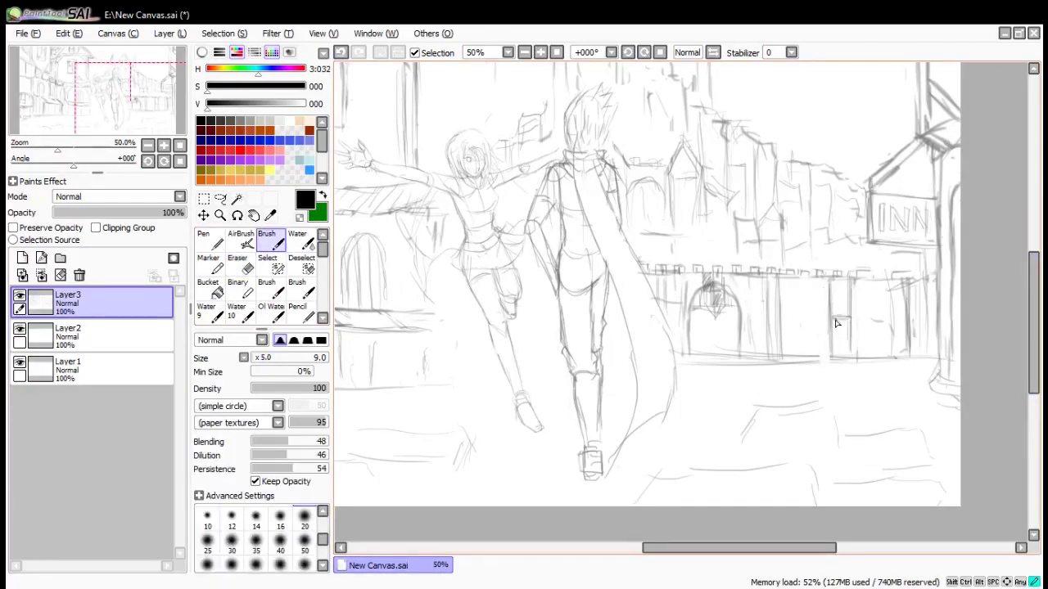
key("ctrl+z")
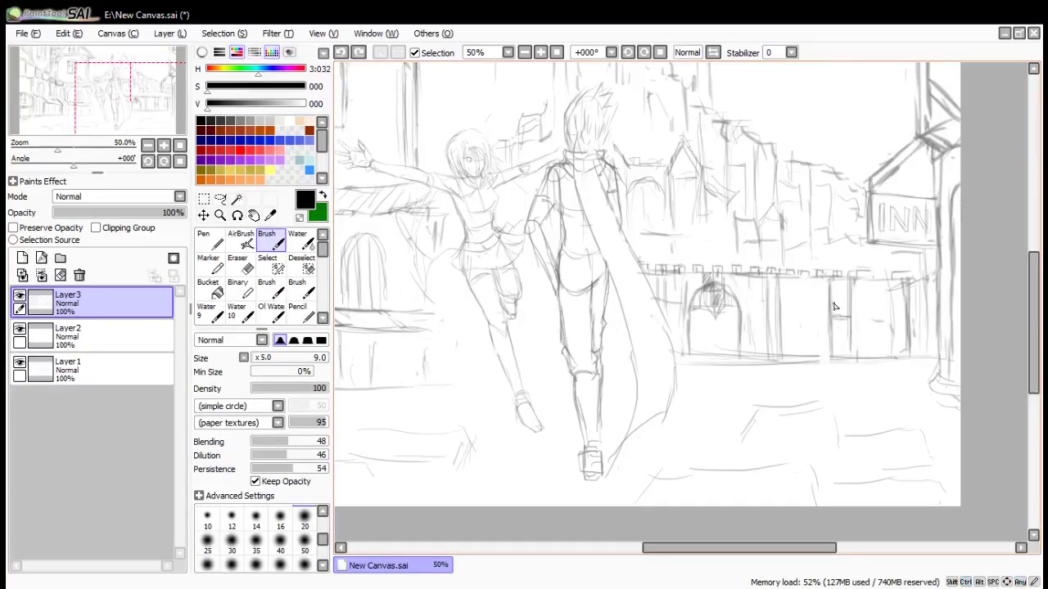
left_click_drag(835, 307, 836, 336)
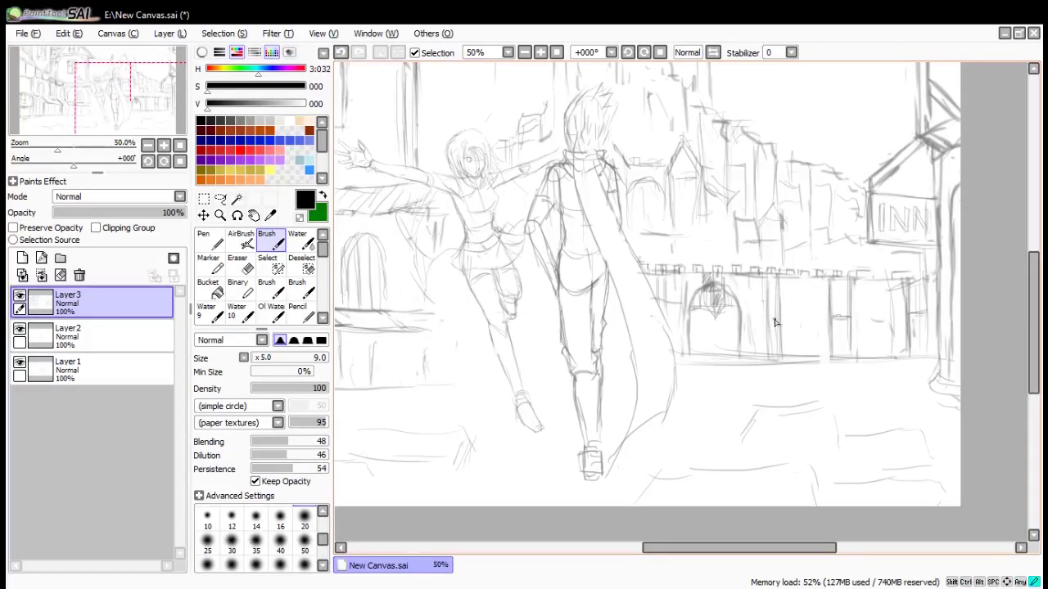
Redraw the arched gate in the battlemented wall with a clear outline, vertical bars and a crossbar
left_click_drag(694, 307, 719, 306)
scroll(736, 289, "up", 3)
mouse_move(626, 237)
left_mouse_down()
mouse_move(631, 330)
mouse_move(652, 266)
mouse_move(631, 329)
mouse_move(662, 373)
left_mouse_up()
key("e")
key("b")
left_click_drag(663, 373, 685, 348)
left_click_drag(693, 235, 690, 337)
left_click_drag(662, 237, 661, 332)
left_click_drag(630, 294, 685, 296)
mouse_move(653, 239)
left_mouse_down()
mouse_move(633, 284)
mouse_move(681, 355)
left_mouse_up()
scroll(659, 215, "down", 4)
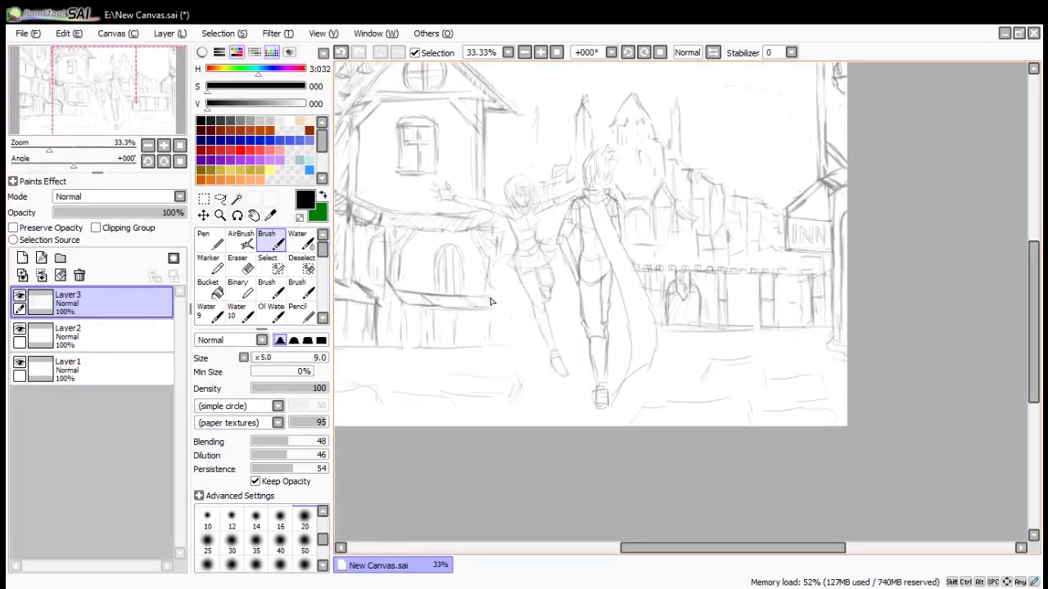
Reduce the eraser to size 10 and clear the lines inside the vertical bar of the round gable window
scroll(586, 280, "down", 2)
scroll(503, 175, "up", 7)
key("e")
left_click_drag(519, 154, 516, 268)
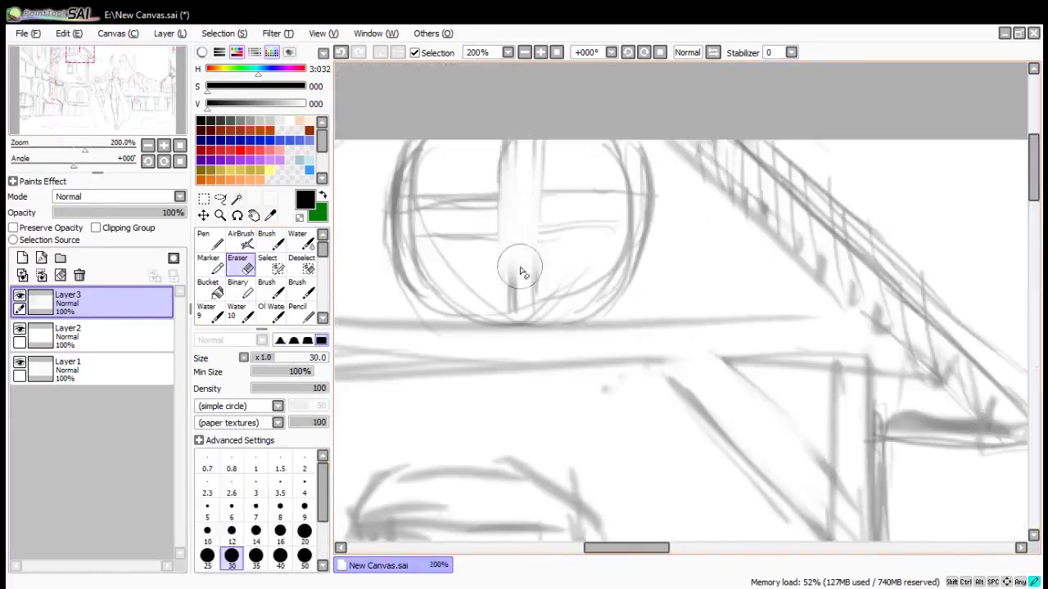
key("ctrl+z")
key("bracketleft")
key("bracketleft")
key("bracketleft")
key("bracketleft")
key("bracketleft")
key("bracketleft")
left_click_drag(524, 145, 517, 308)
key("ctrl+z")
left_click_drag(524, 163, 516, 300)
mouse_move(503, 144)
left_mouse_down()
mouse_move(501, 195)
mouse_move(526, 205)
left_mouse_up()
mouse_move(532, 233)
left_mouse_down()
mouse_move(539, 201)
mouse_move(519, 288)
left_mouse_up()
Redraw the edges of the round gable window's crossbars and erase the excess strokes beside them
key("End")
key("End")
key("End")
key("End")
key("End")
key("End")
left_click(271, 240)
left_click_drag(685, 147, 720, 225)
left_click_drag(723, 125, 743, 185)
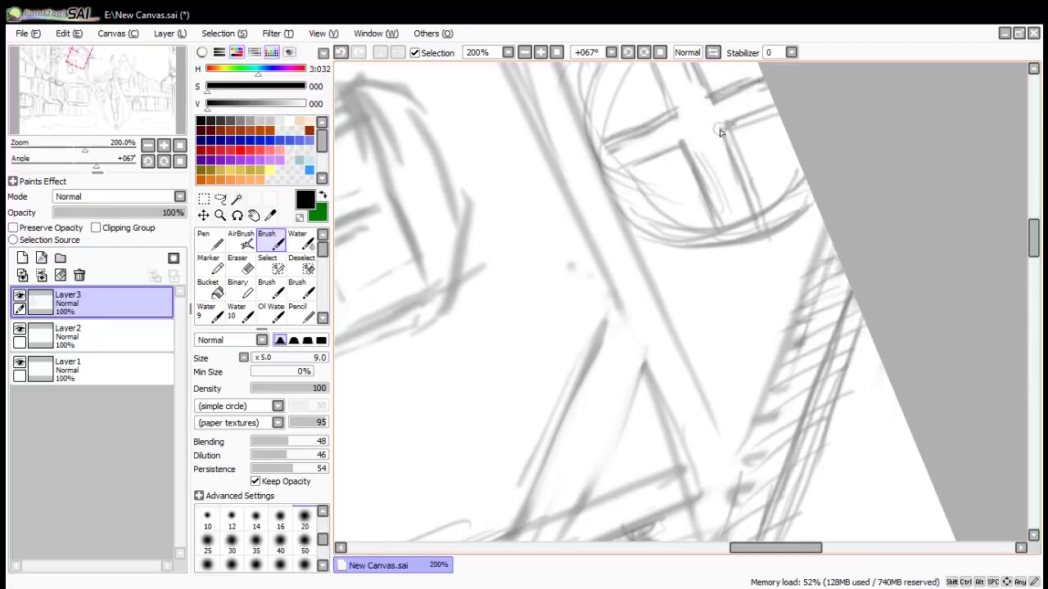
key("e")
left_click_drag(730, 134, 756, 203)
left_click_drag(679, 149, 703, 214)
key("Home")
scroll(723, 126, "down", 1)
scroll(714, 164, "up", 1)
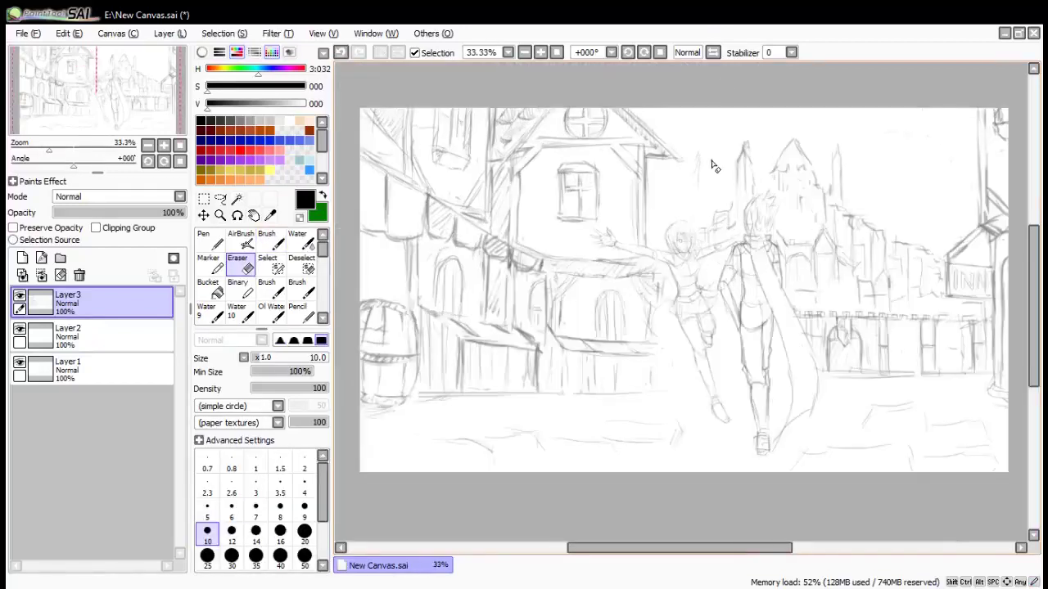
Add a new layer and write the first word of the signature diagonally over the stalls with the size 20 brush
left_click(23, 258)
left_click_drag(959, 447, 879, 394)
scroll(309, 319, "down", 3)
left_click(211, 275)
mouse_move(435, 344)
left_mouse_down()
mouse_move(407, 351)
mouse_move(424, 388)
left_mouse_up()
left_click_drag(418, 349, 432, 328)
left_click_drag(434, 325, 475, 290)
left_click_drag(455, 338, 417, 406)
left_click_drag(459, 352, 537, 300)
key("ctrl+z")
key("ctrl+z")
key("ctrl+z")
key("ctrl+z")
key("ctrl+z")
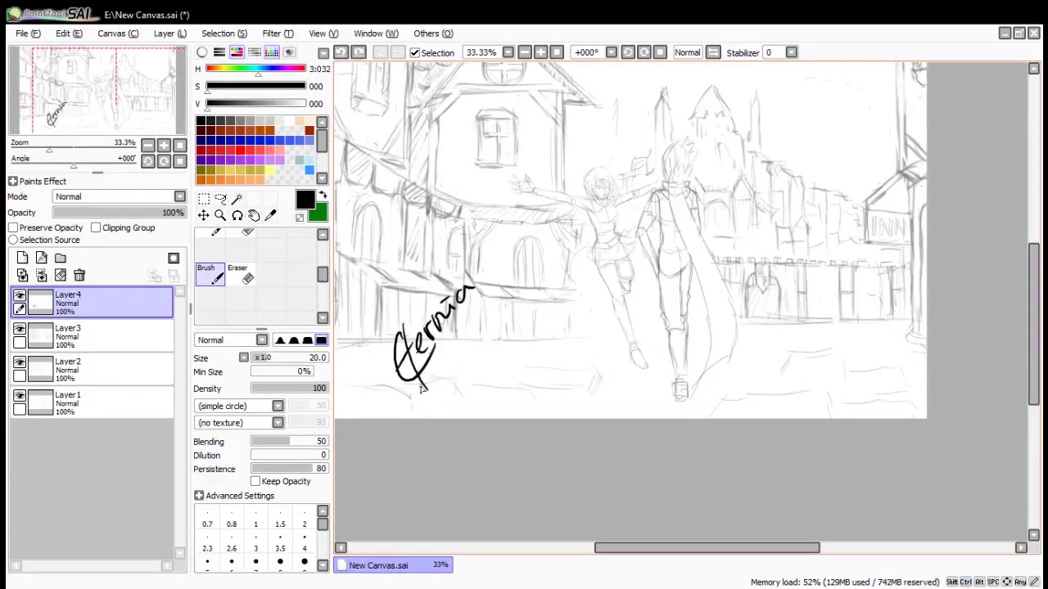
Write the second word of the signature diagonally beneath the first
left_click_drag(422, 390, 480, 344)
scroll(450, 242, "down", 2)
scroll(448, 238, "up", 1)
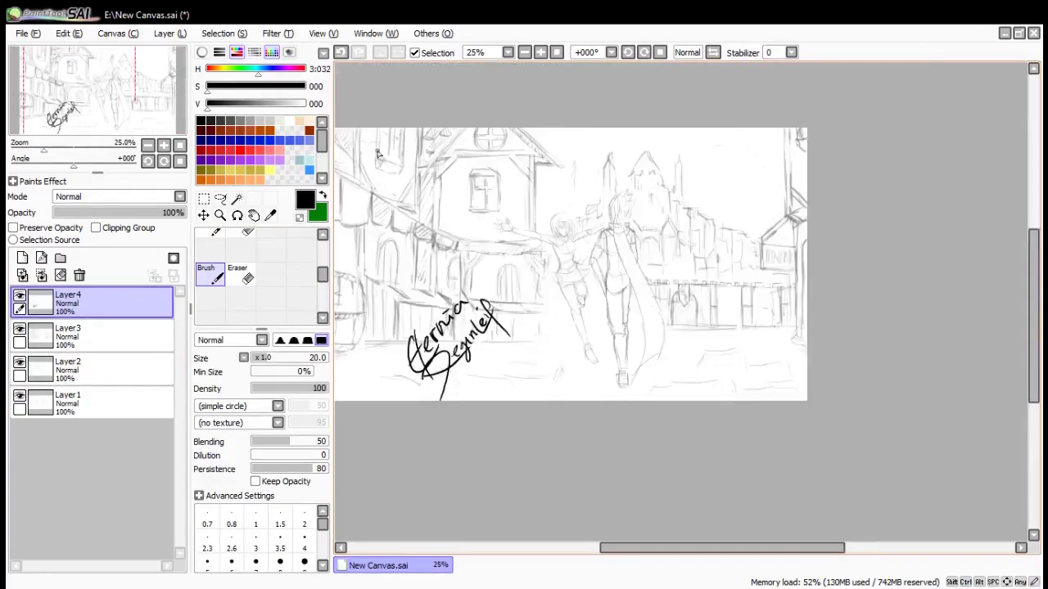